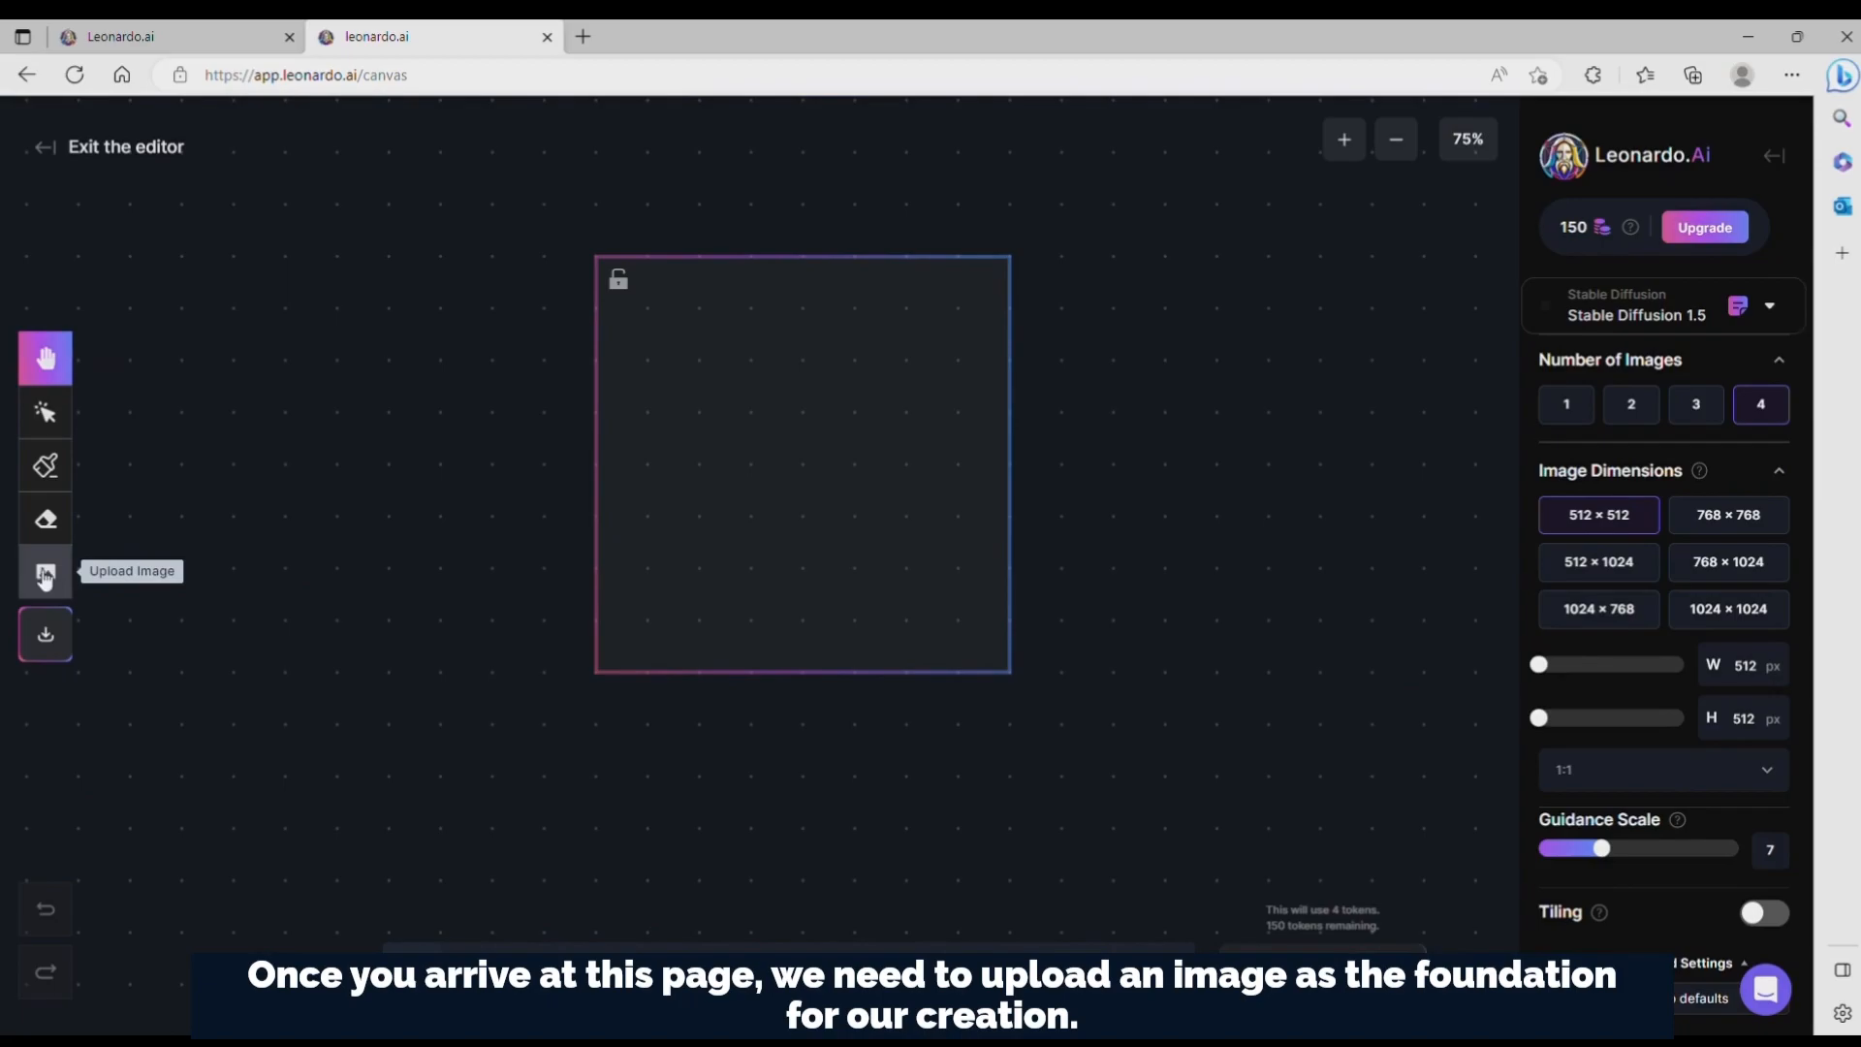
Step: Add a previously generated chihuahua image, lying in a bed with a contented smile, to the canvas as the base image
{"action": "left_click", "coordinate": [45, 574]}
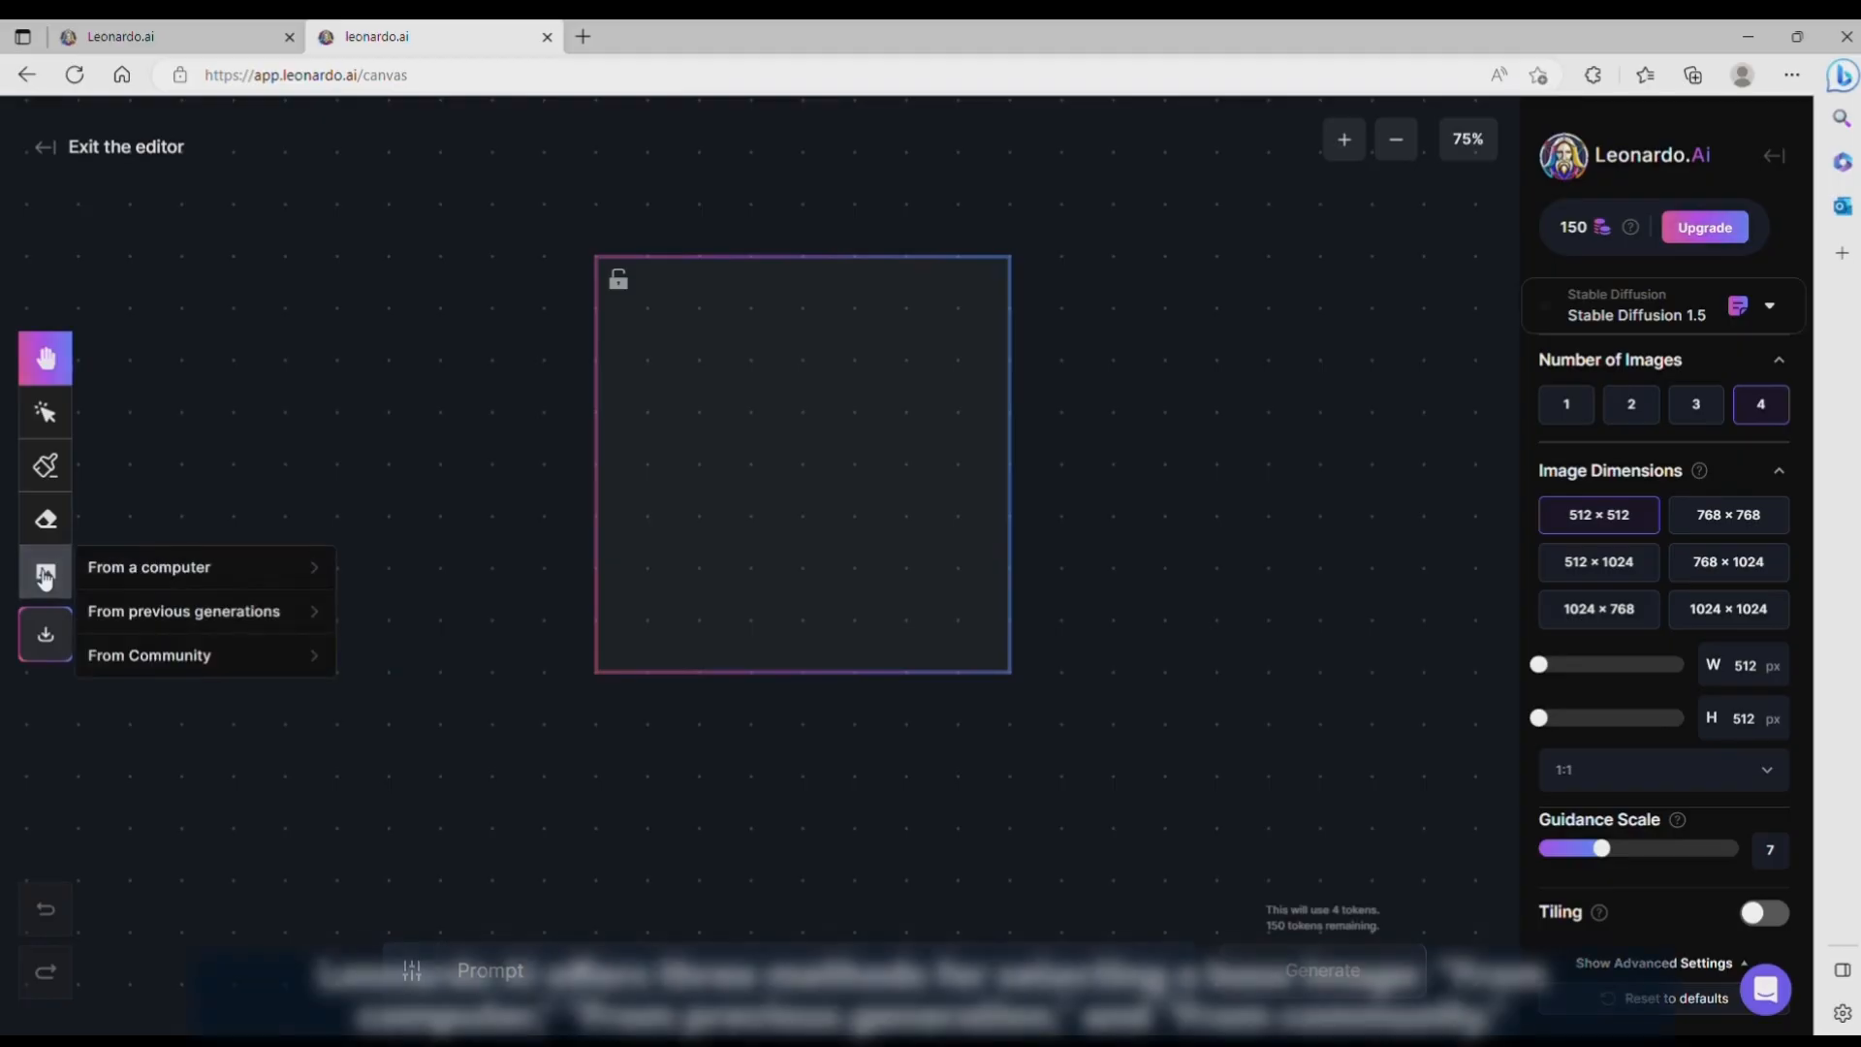
{"action": "left_click", "coordinate": [131, 621]}
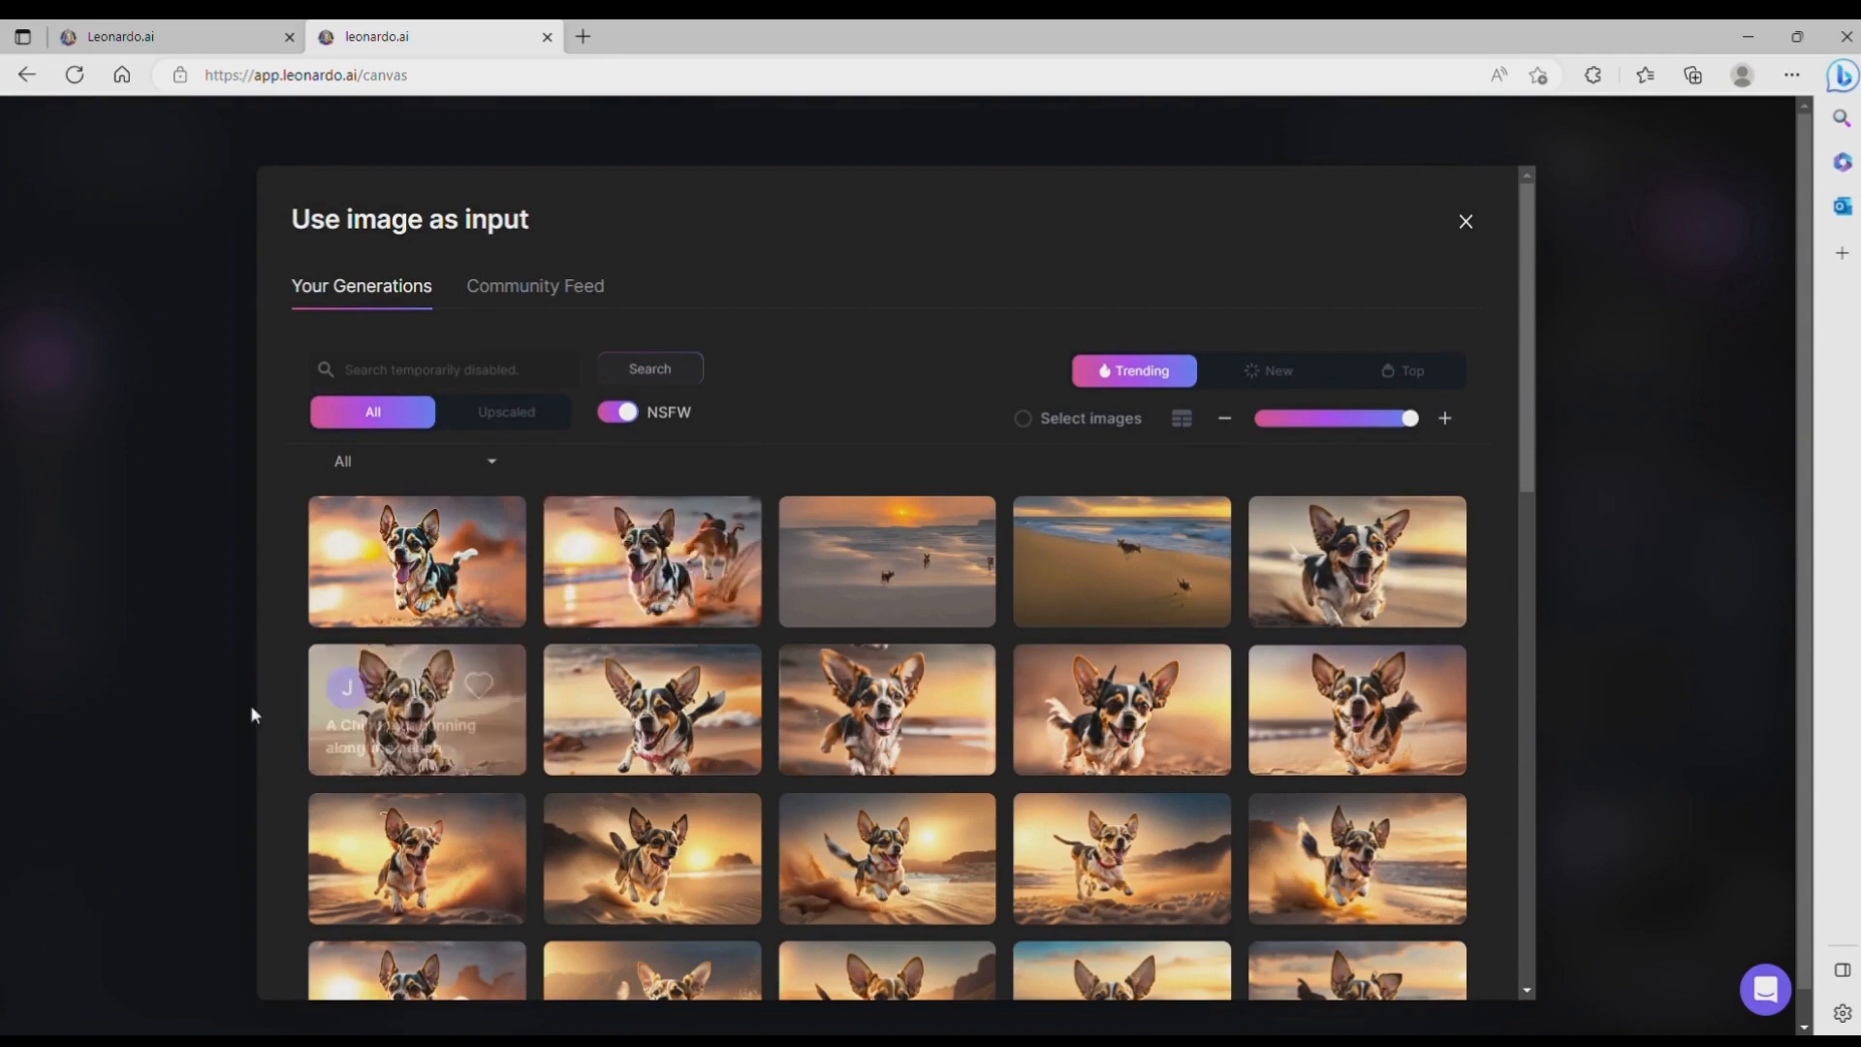
{"action": "scroll", "coordinate": [401, 783], "scroll_direction": "down", "scroll_amount": 10}
{"action": "scroll", "coordinate": [401, 783], "scroll_direction": "down", "scroll_amount": 5}
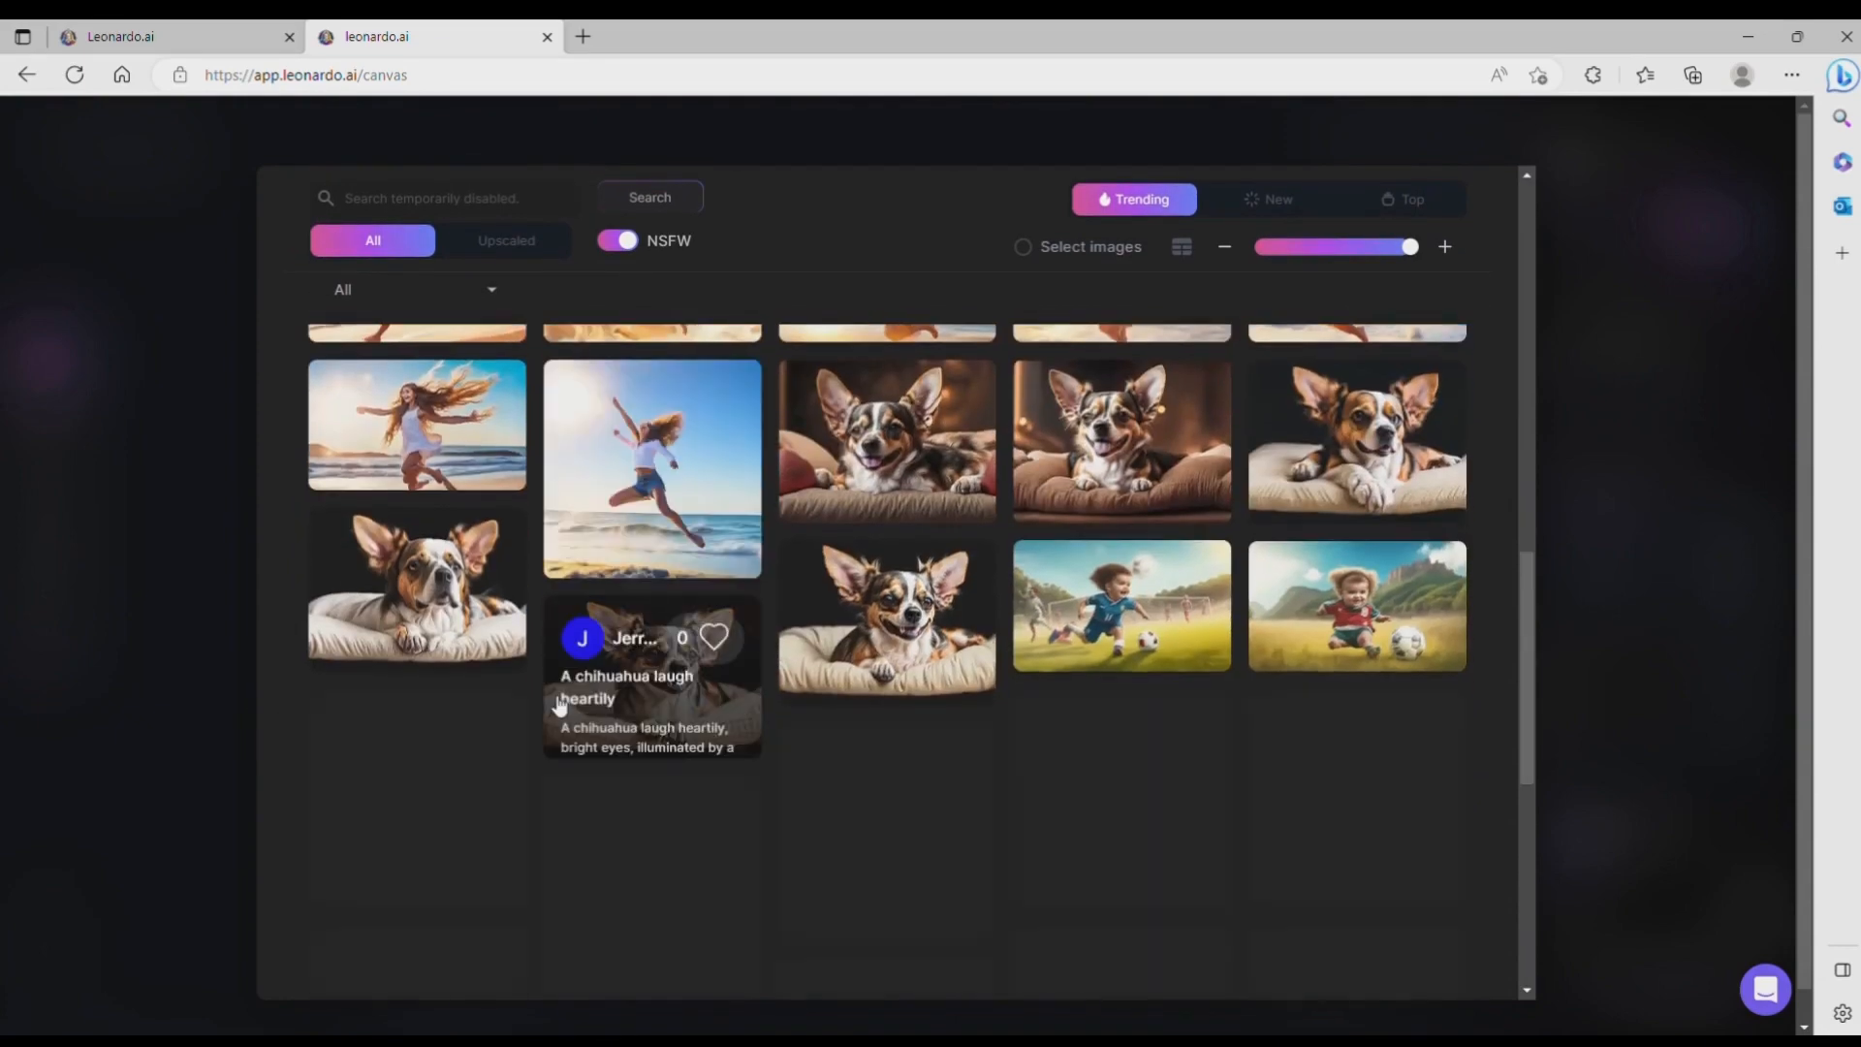
{"action": "scroll", "coordinate": [947, 632], "scroll_direction": "down", "scroll_amount": 10}
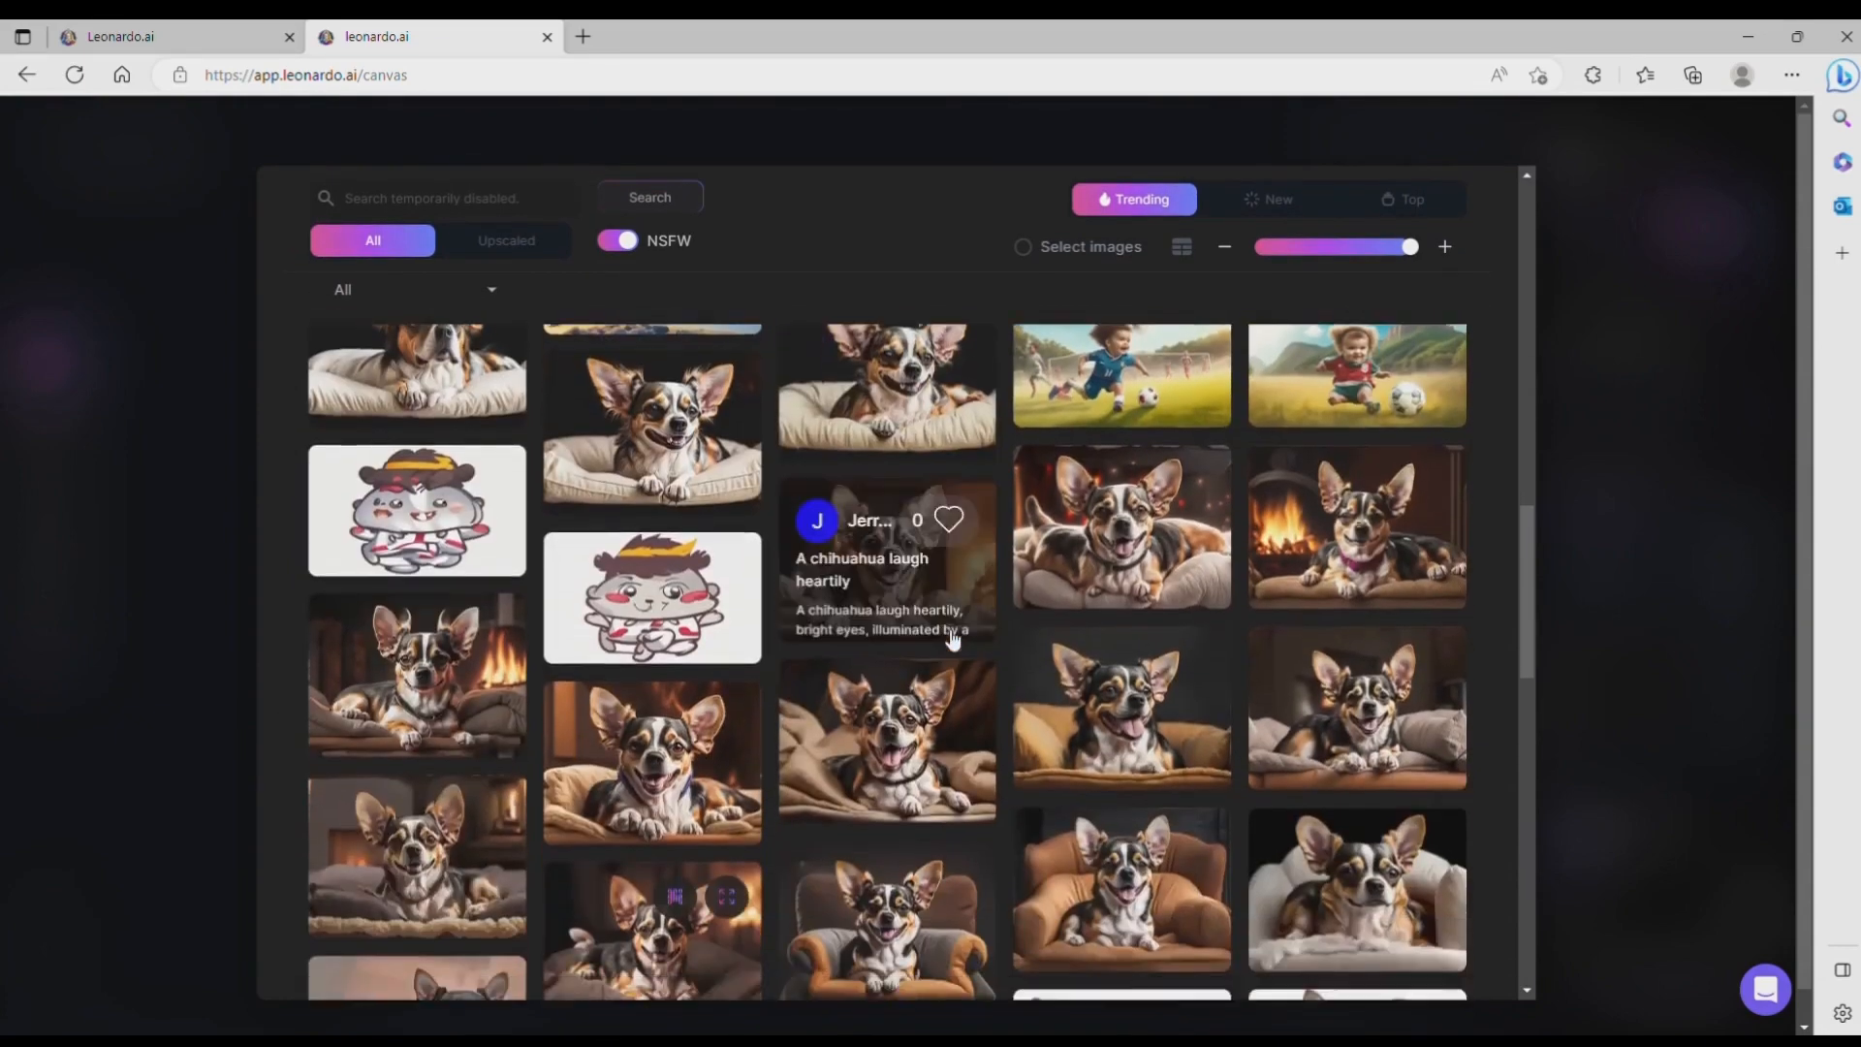
{"action": "scroll", "coordinate": [950, 637], "scroll_direction": "down", "scroll_amount": 3}
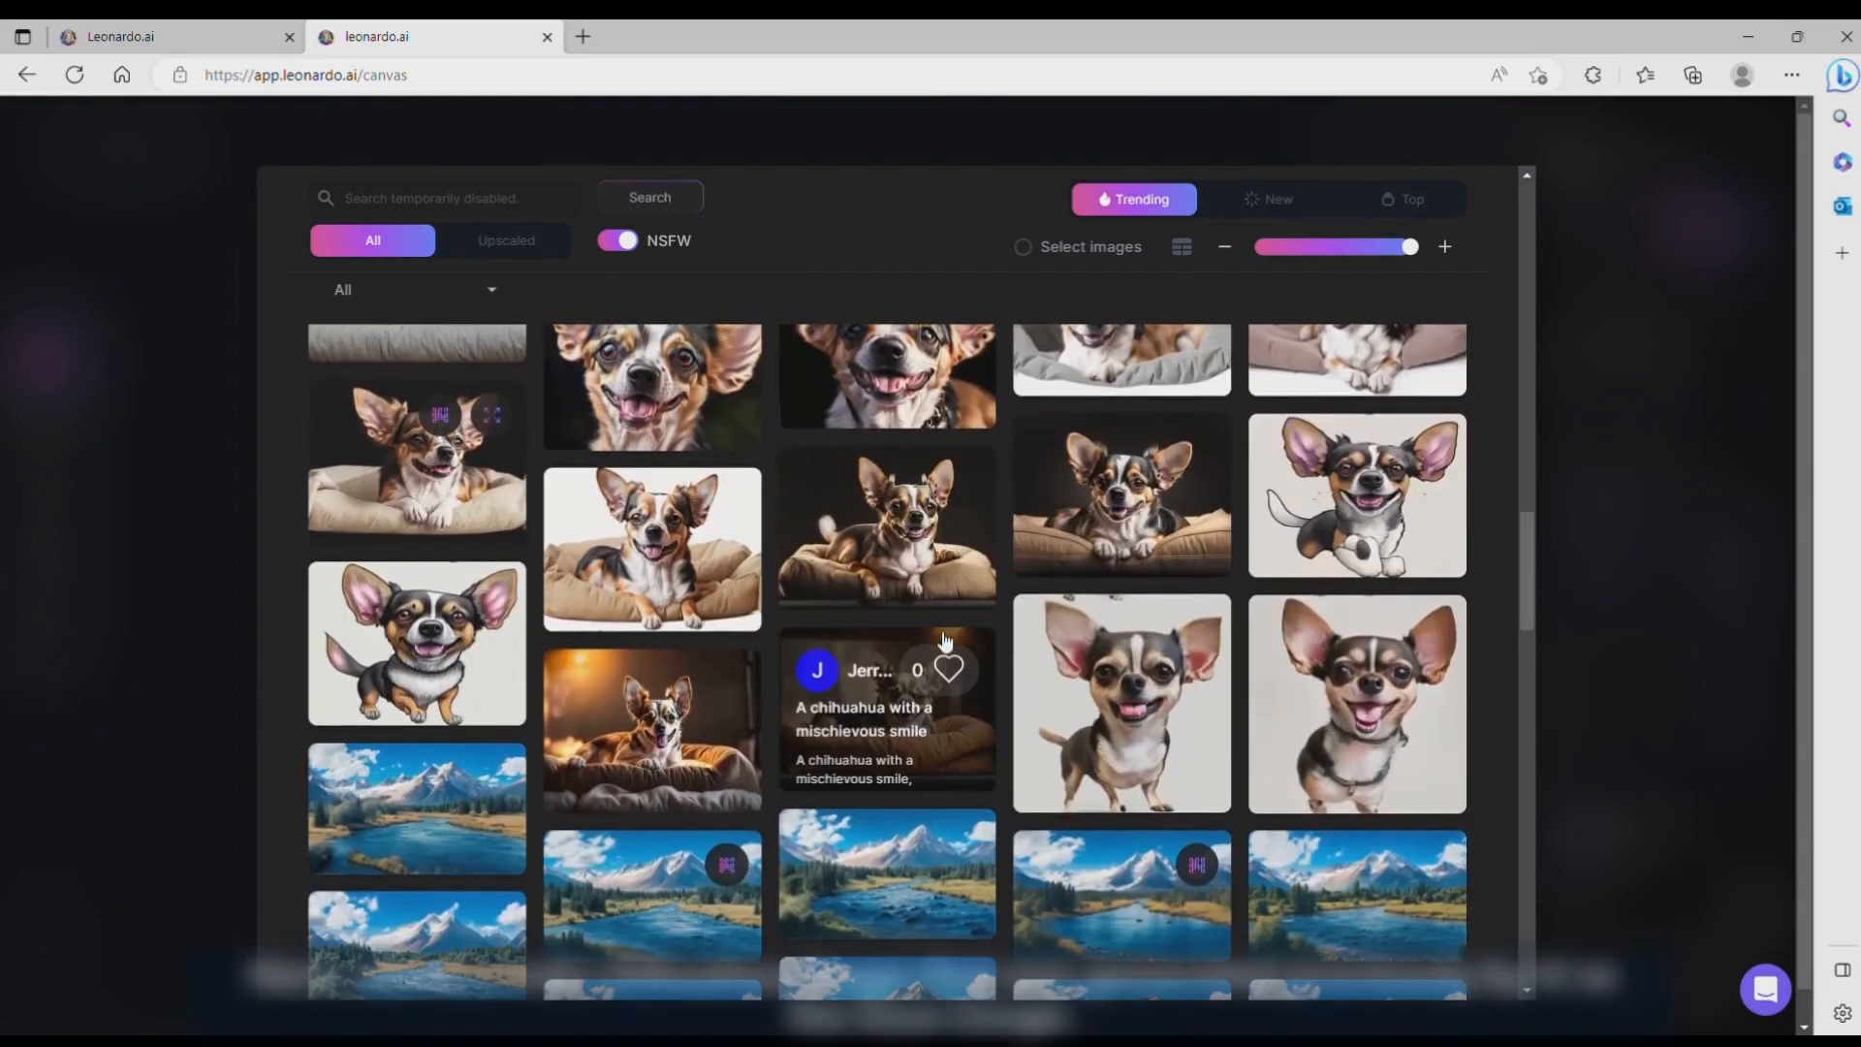
{"action": "scroll", "coordinate": [421, 700], "scroll_direction": "up", "scroll_amount": 3}
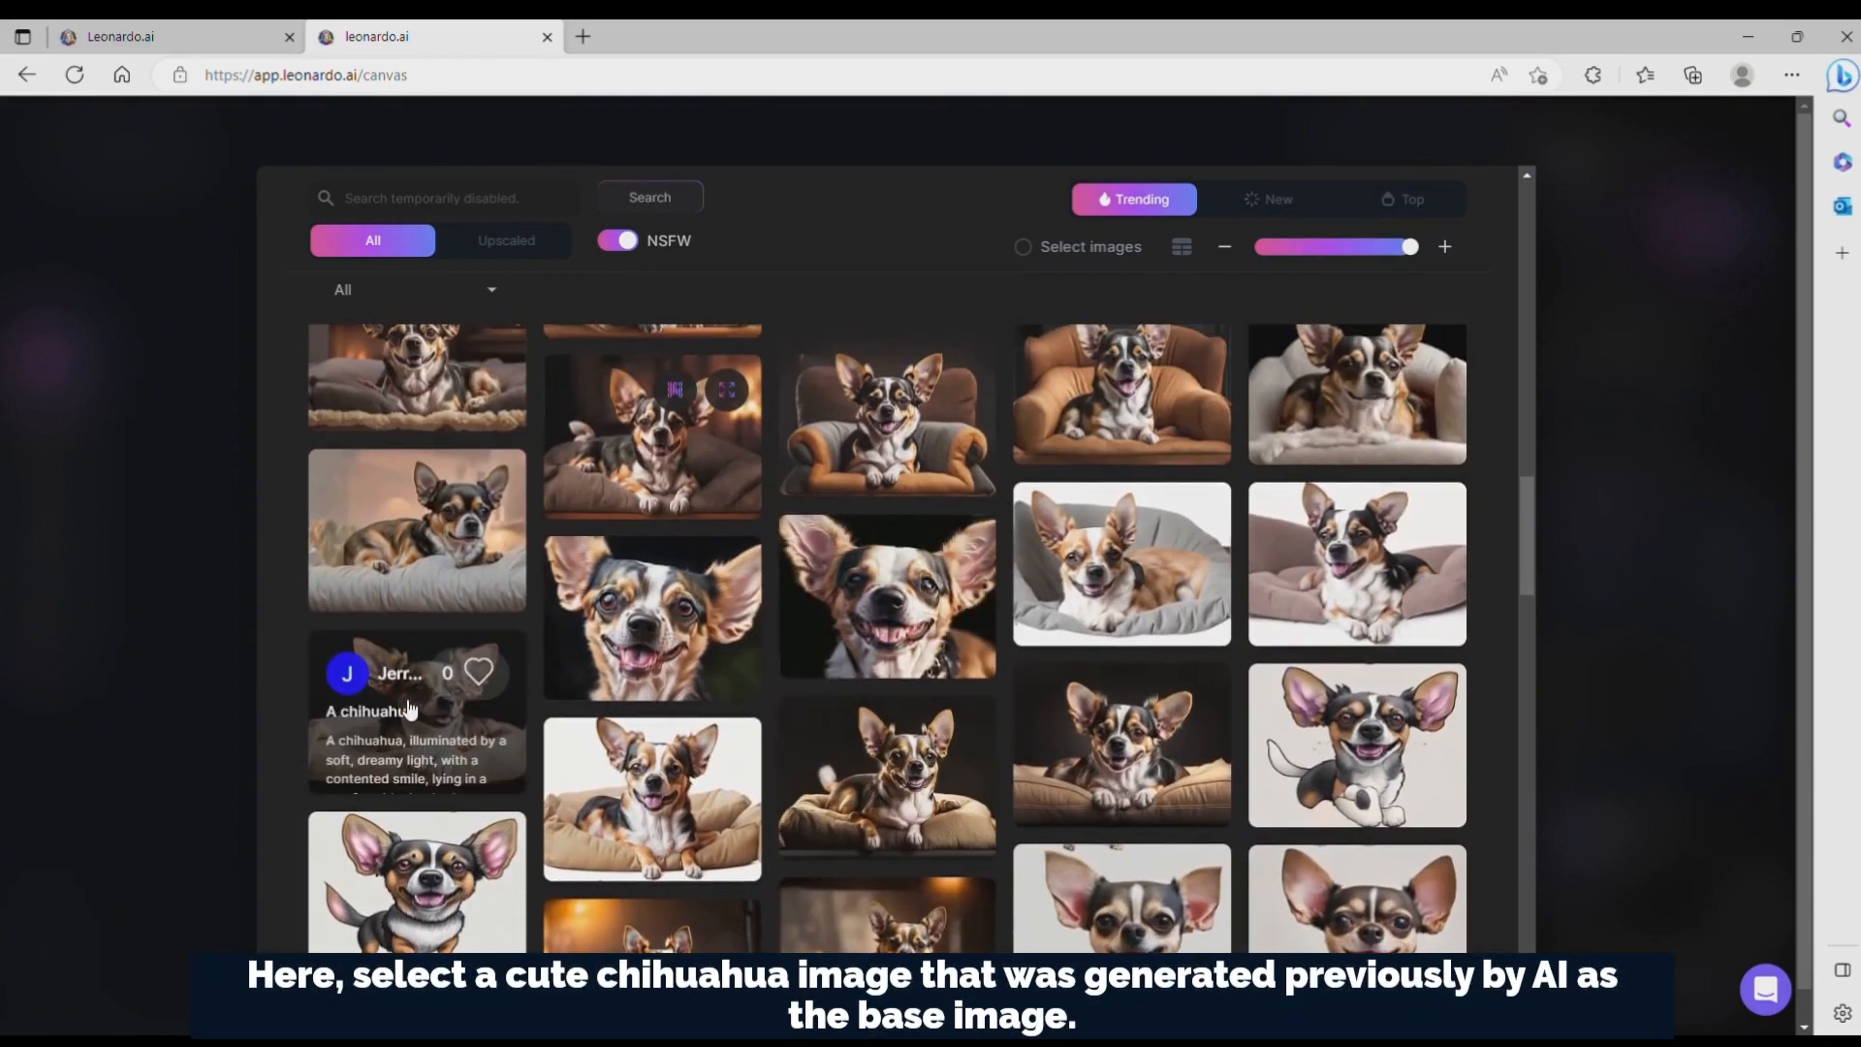
{"action": "left_click", "coordinate": [409, 710]}
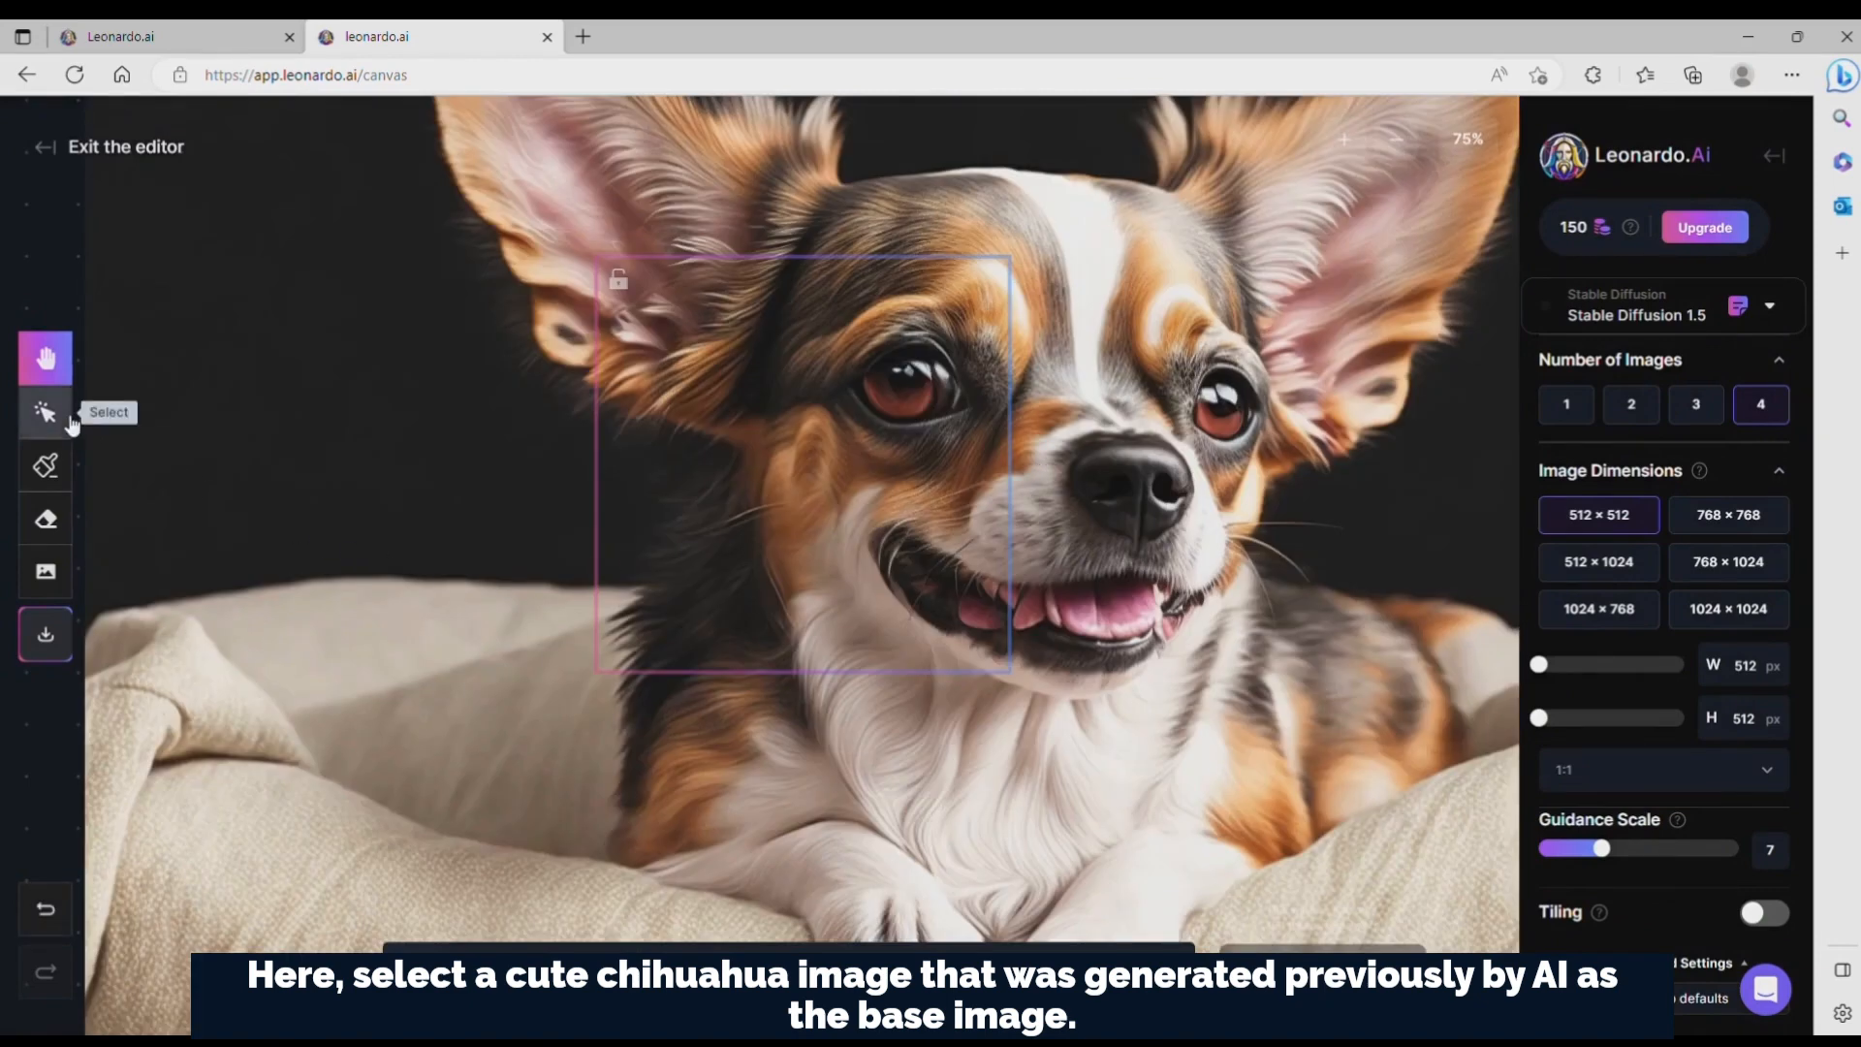
Step: Shrink the chihuahua image to roughly the generation frame's width and move it over the lower part of the frame
{"action": "left_click_drag", "start_coordinate": [511, 350], "coordinate": [449, 624]}
{"action": "left_click_drag", "start_coordinate": [1250, 328], "coordinate": [525, 546]}
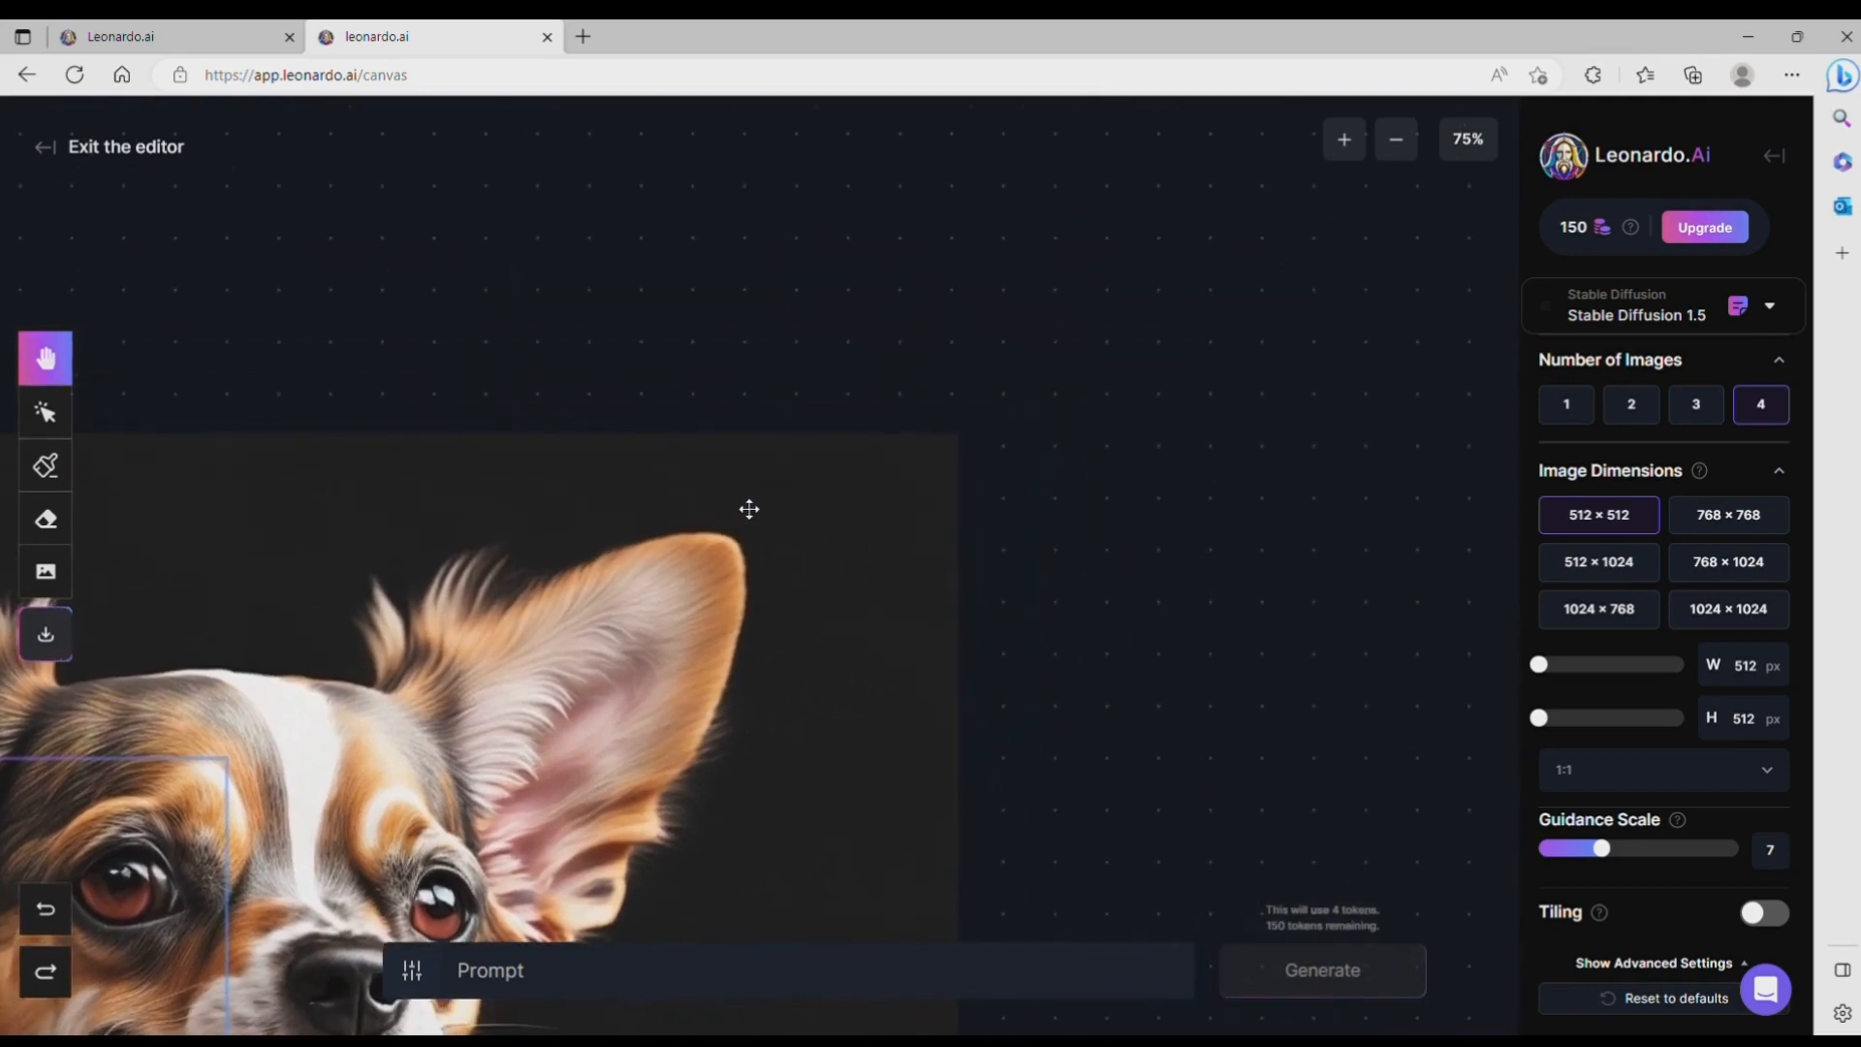
{"action": "left_click", "coordinate": [46, 411]}
{"action": "left_click", "coordinate": [683, 603]}
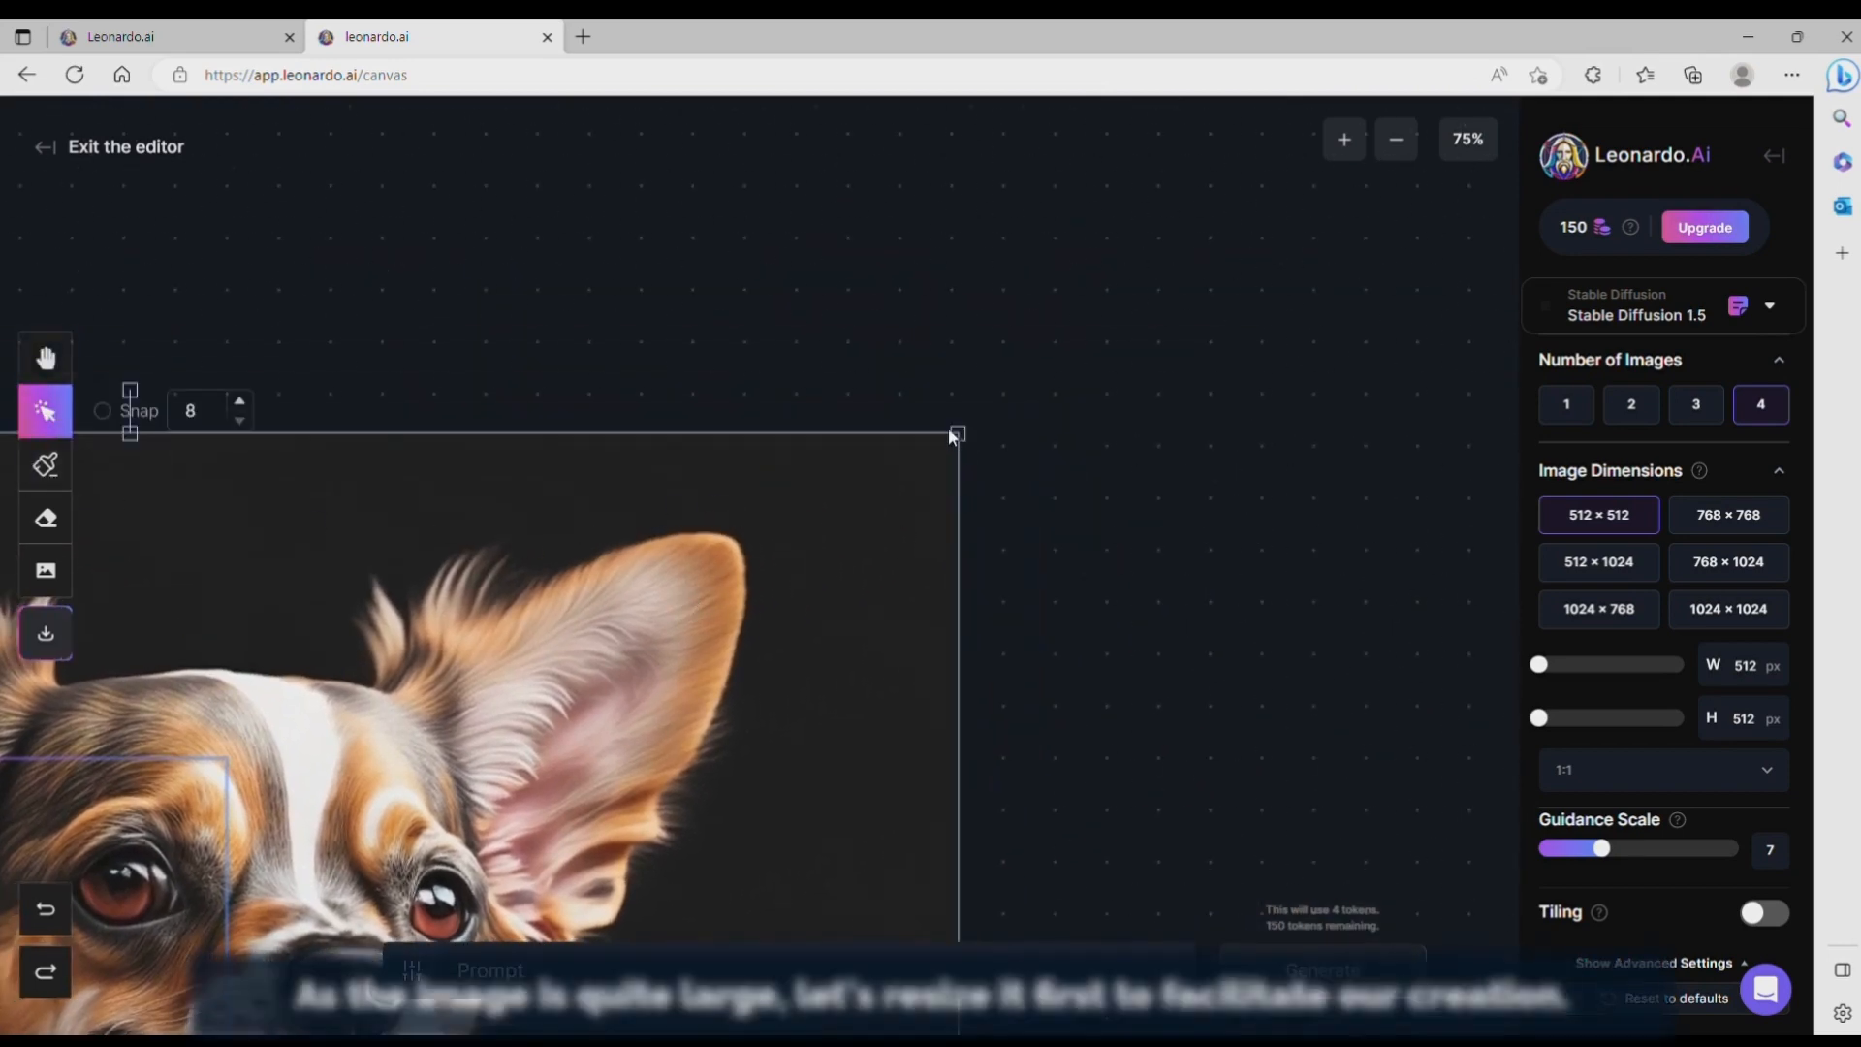
{"action": "left_click_drag", "start_coordinate": [951, 437], "coordinate": [1043, 364]}
{"action": "left_click", "coordinate": [46, 359]}
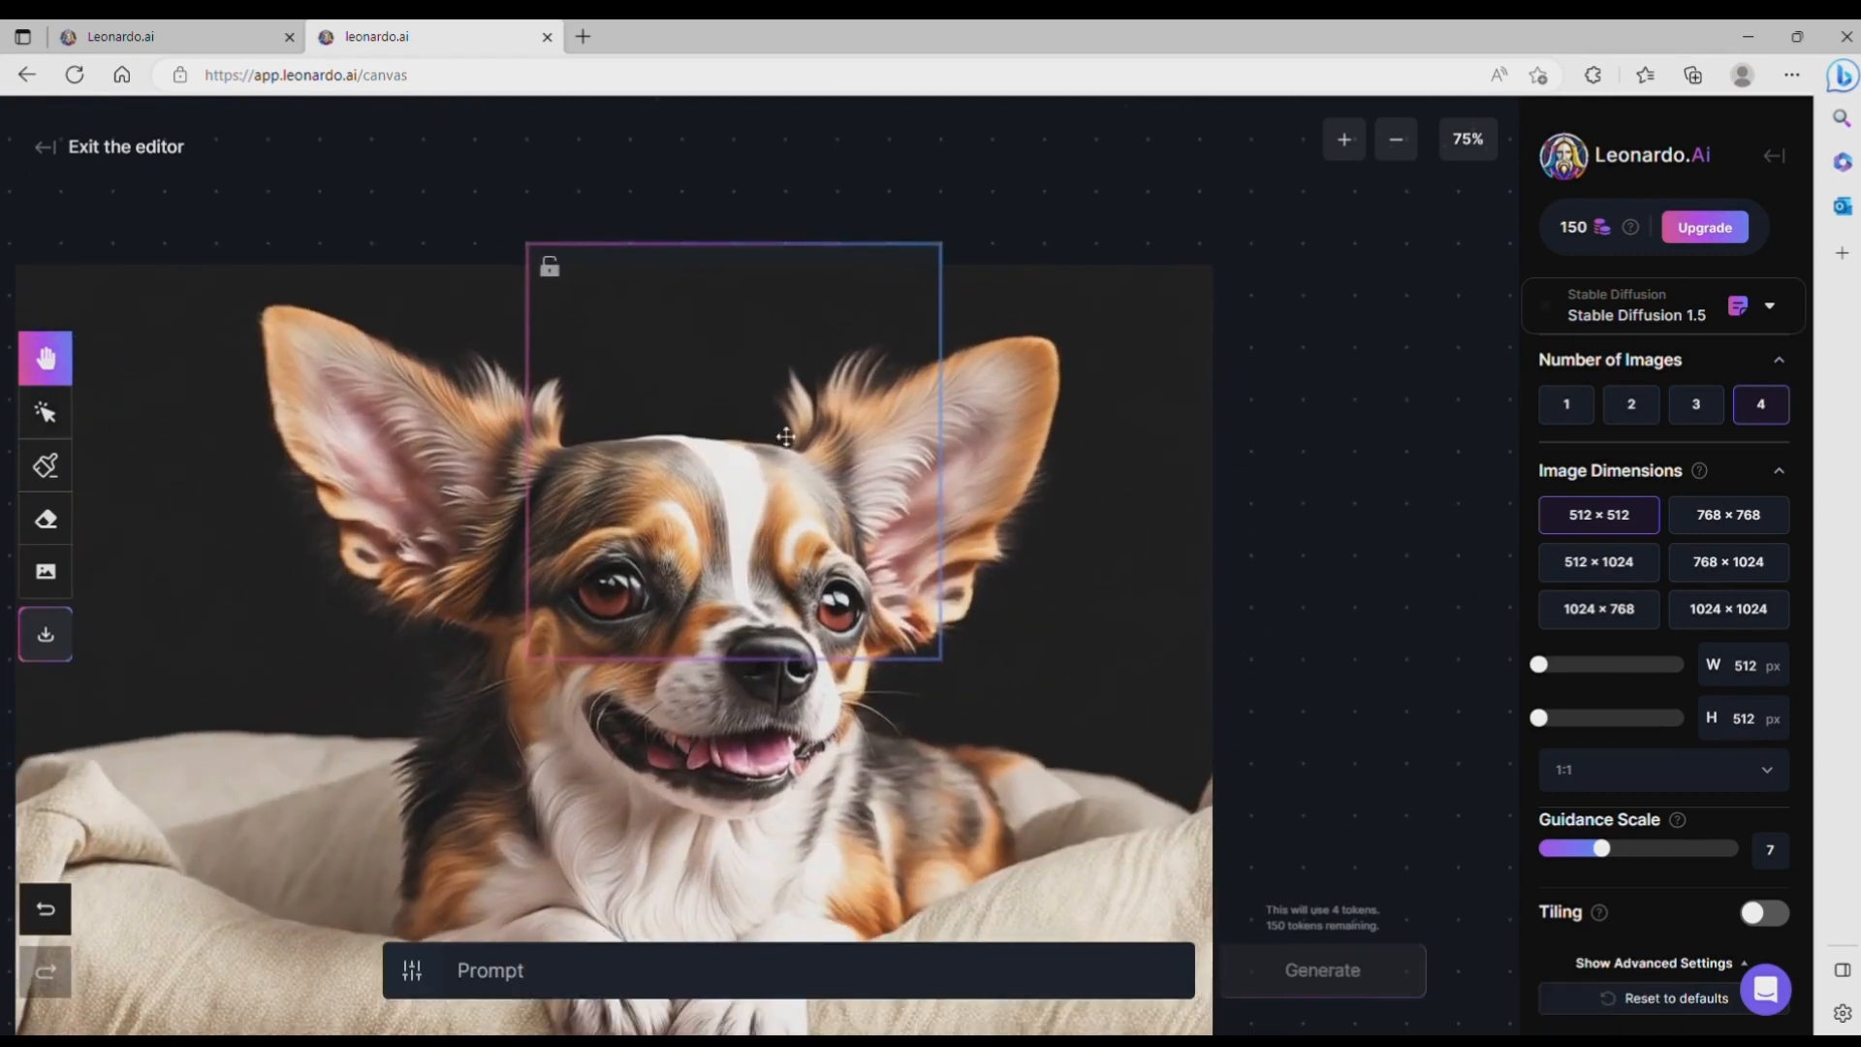
{"action": "left_click", "coordinate": [45, 412]}
{"action": "left_click", "coordinate": [1109, 399]}
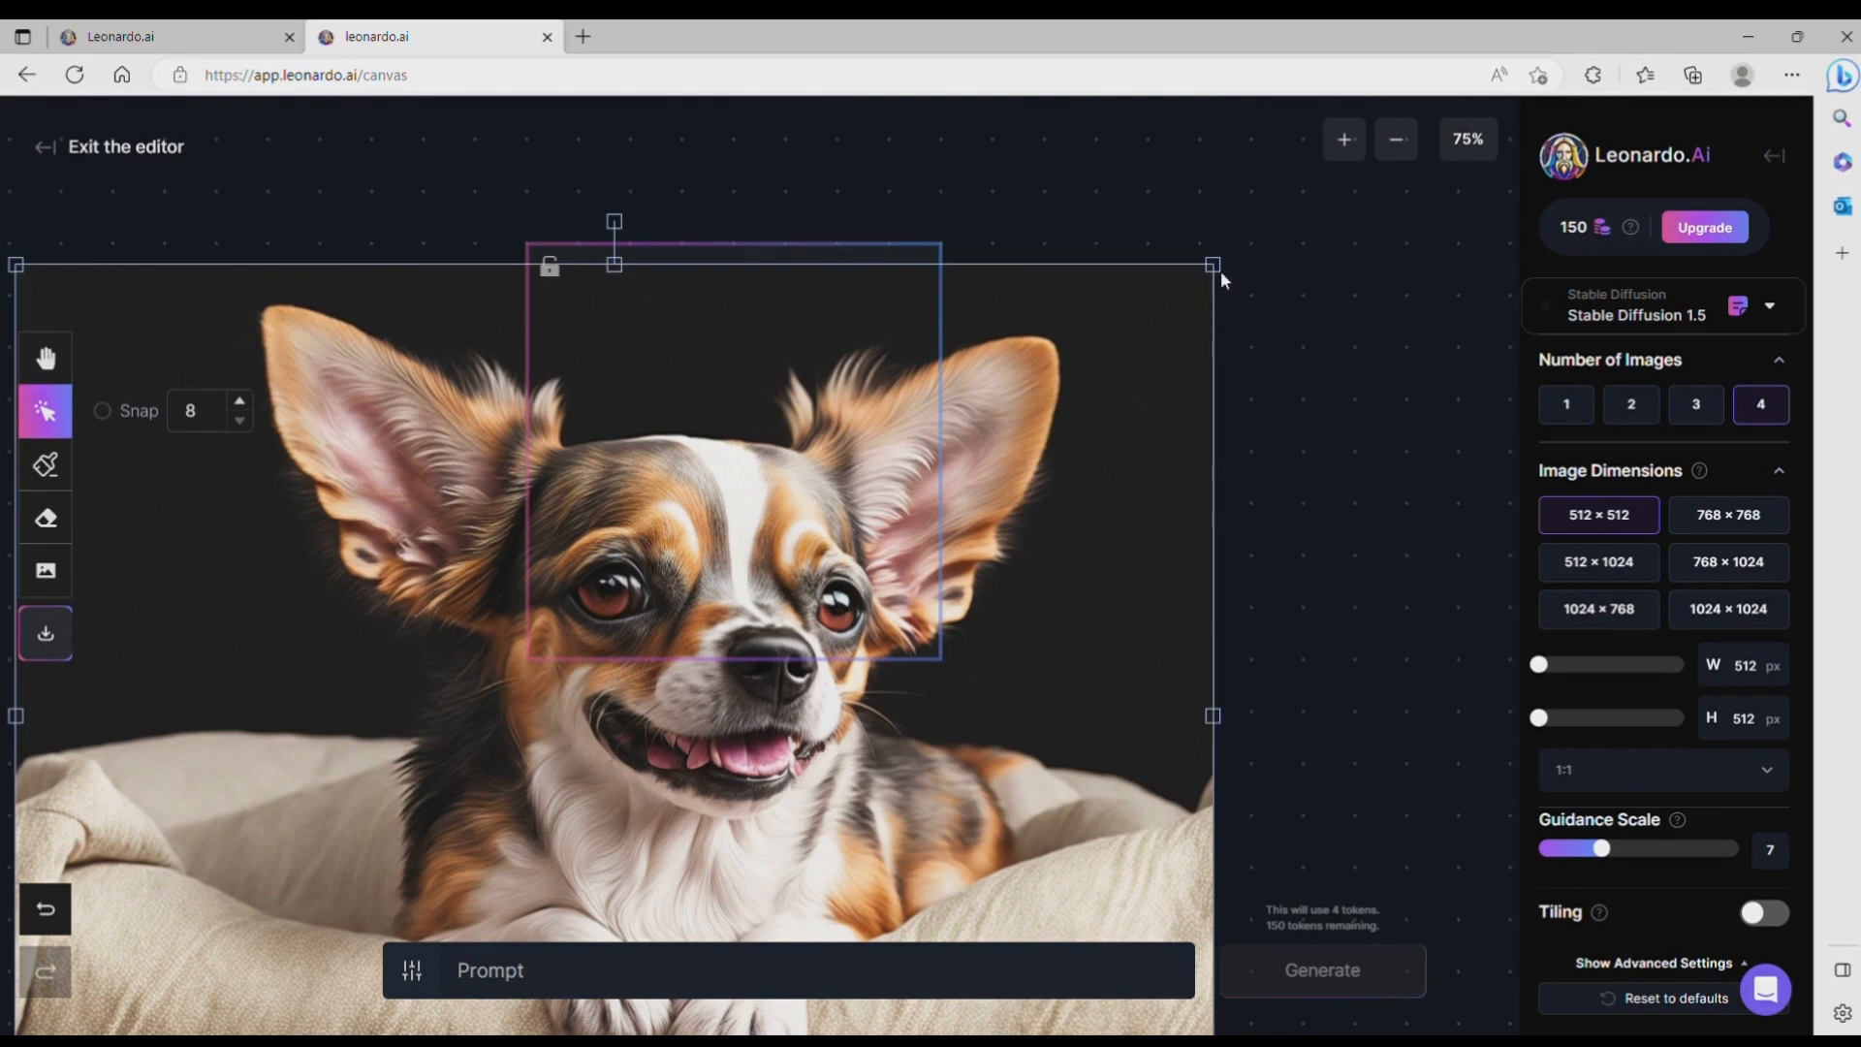
{"action": "left_click_drag", "start_coordinate": [1219, 270], "coordinate": [445, 855]}
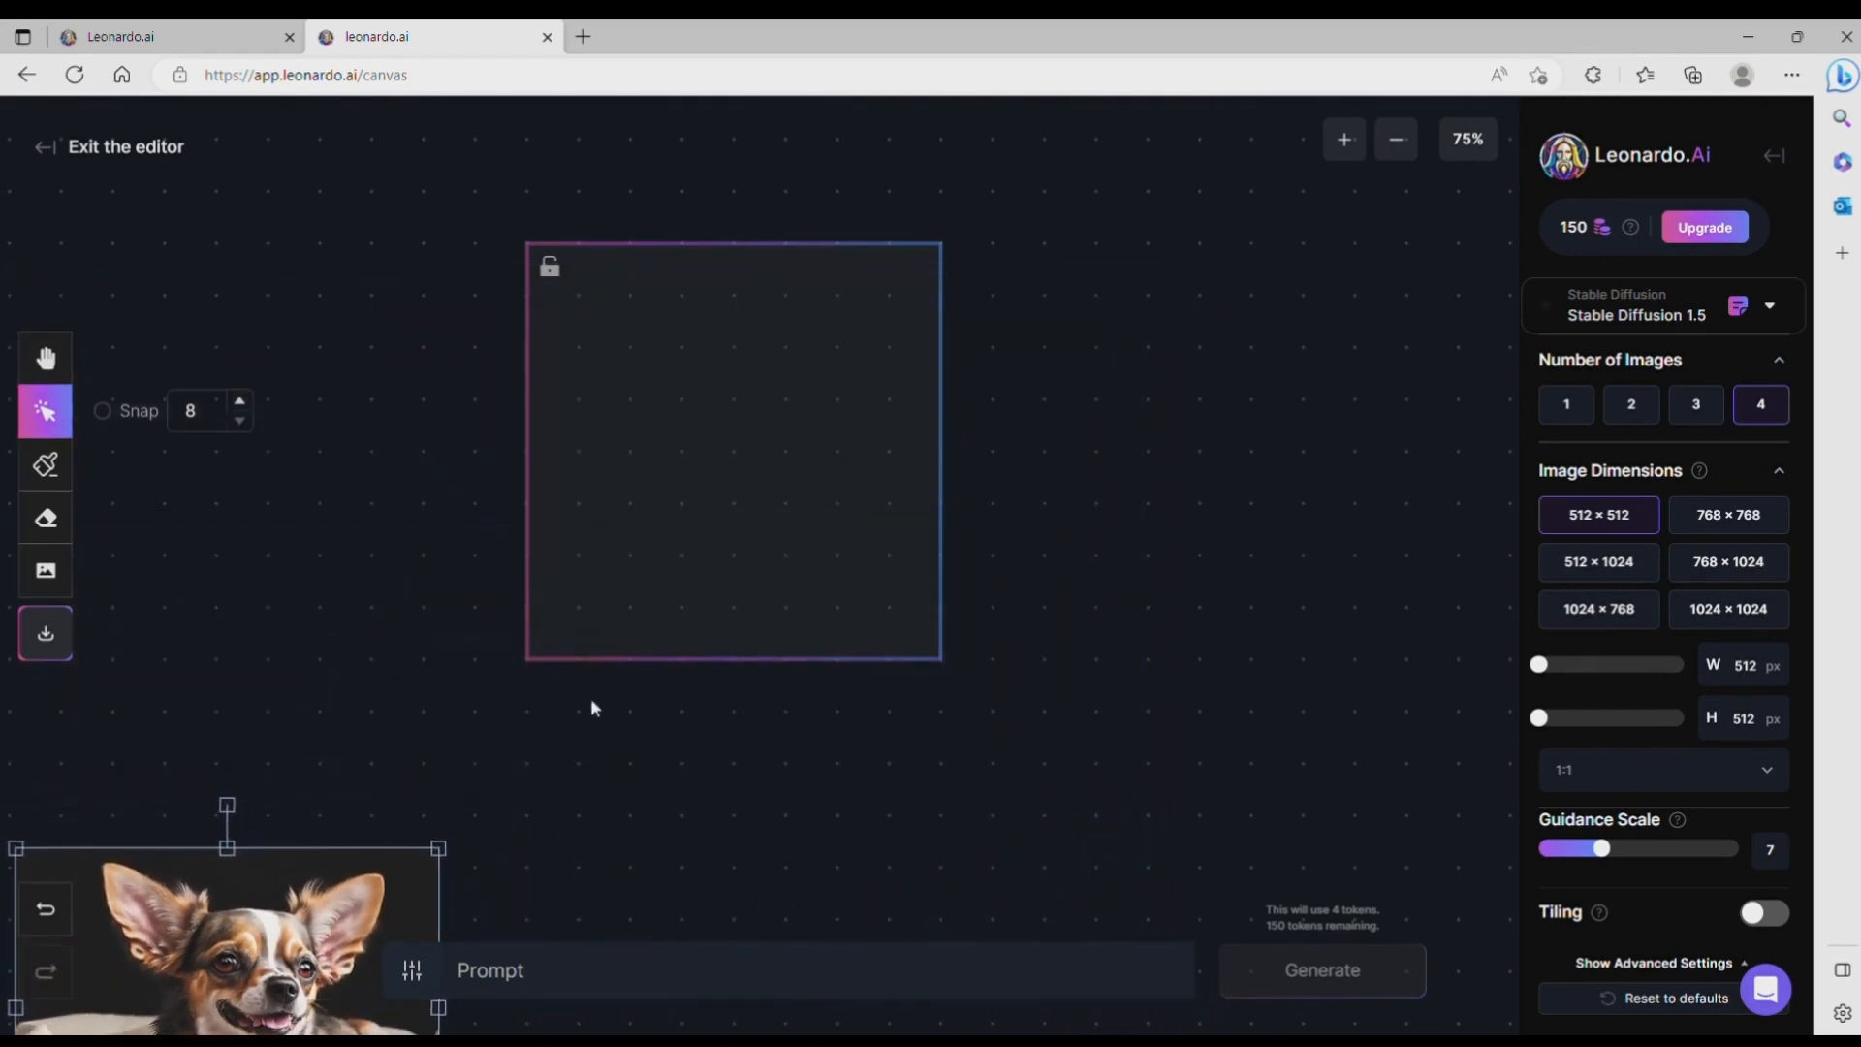
{"action": "left_click_drag", "start_coordinate": [330, 915], "coordinate": [862, 452]}
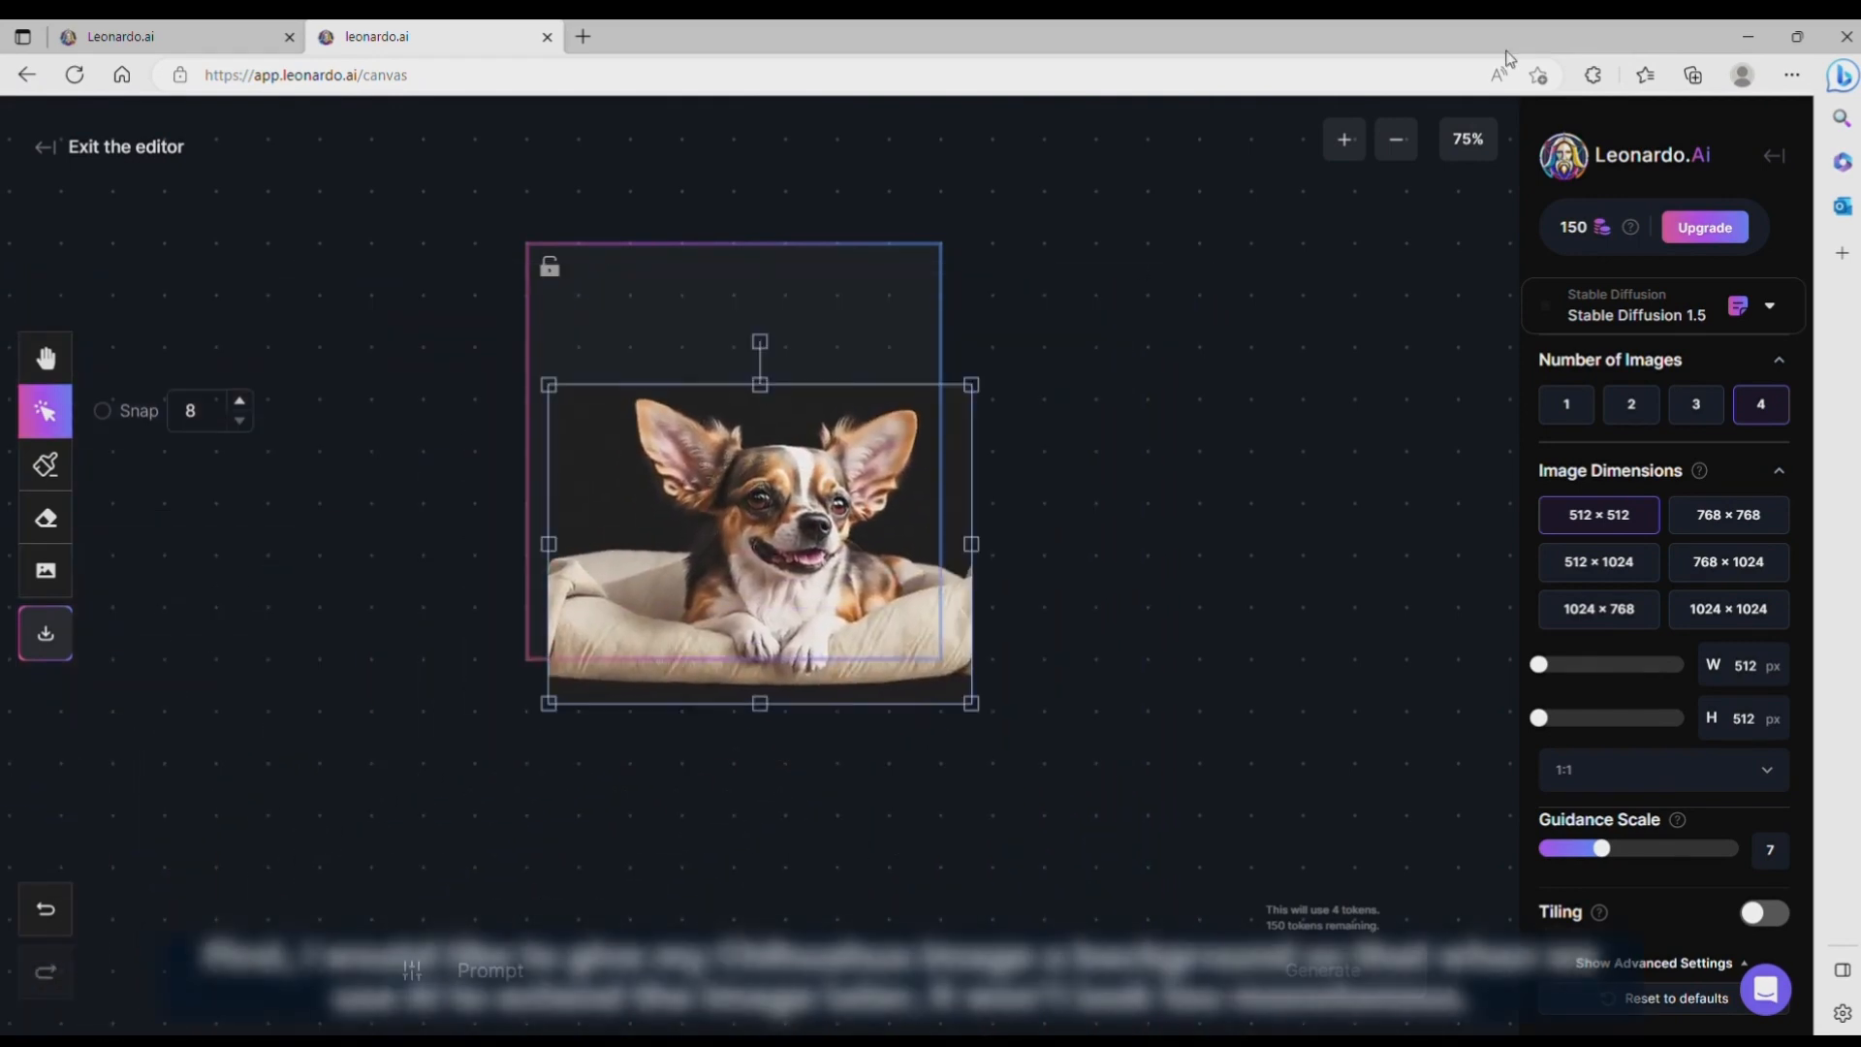
Step: Shrink the chihuahua image to match the generation frame's width and position the frame over it, leaving empty space above the dog
{"action": "left_click", "coordinate": [1394, 145]}
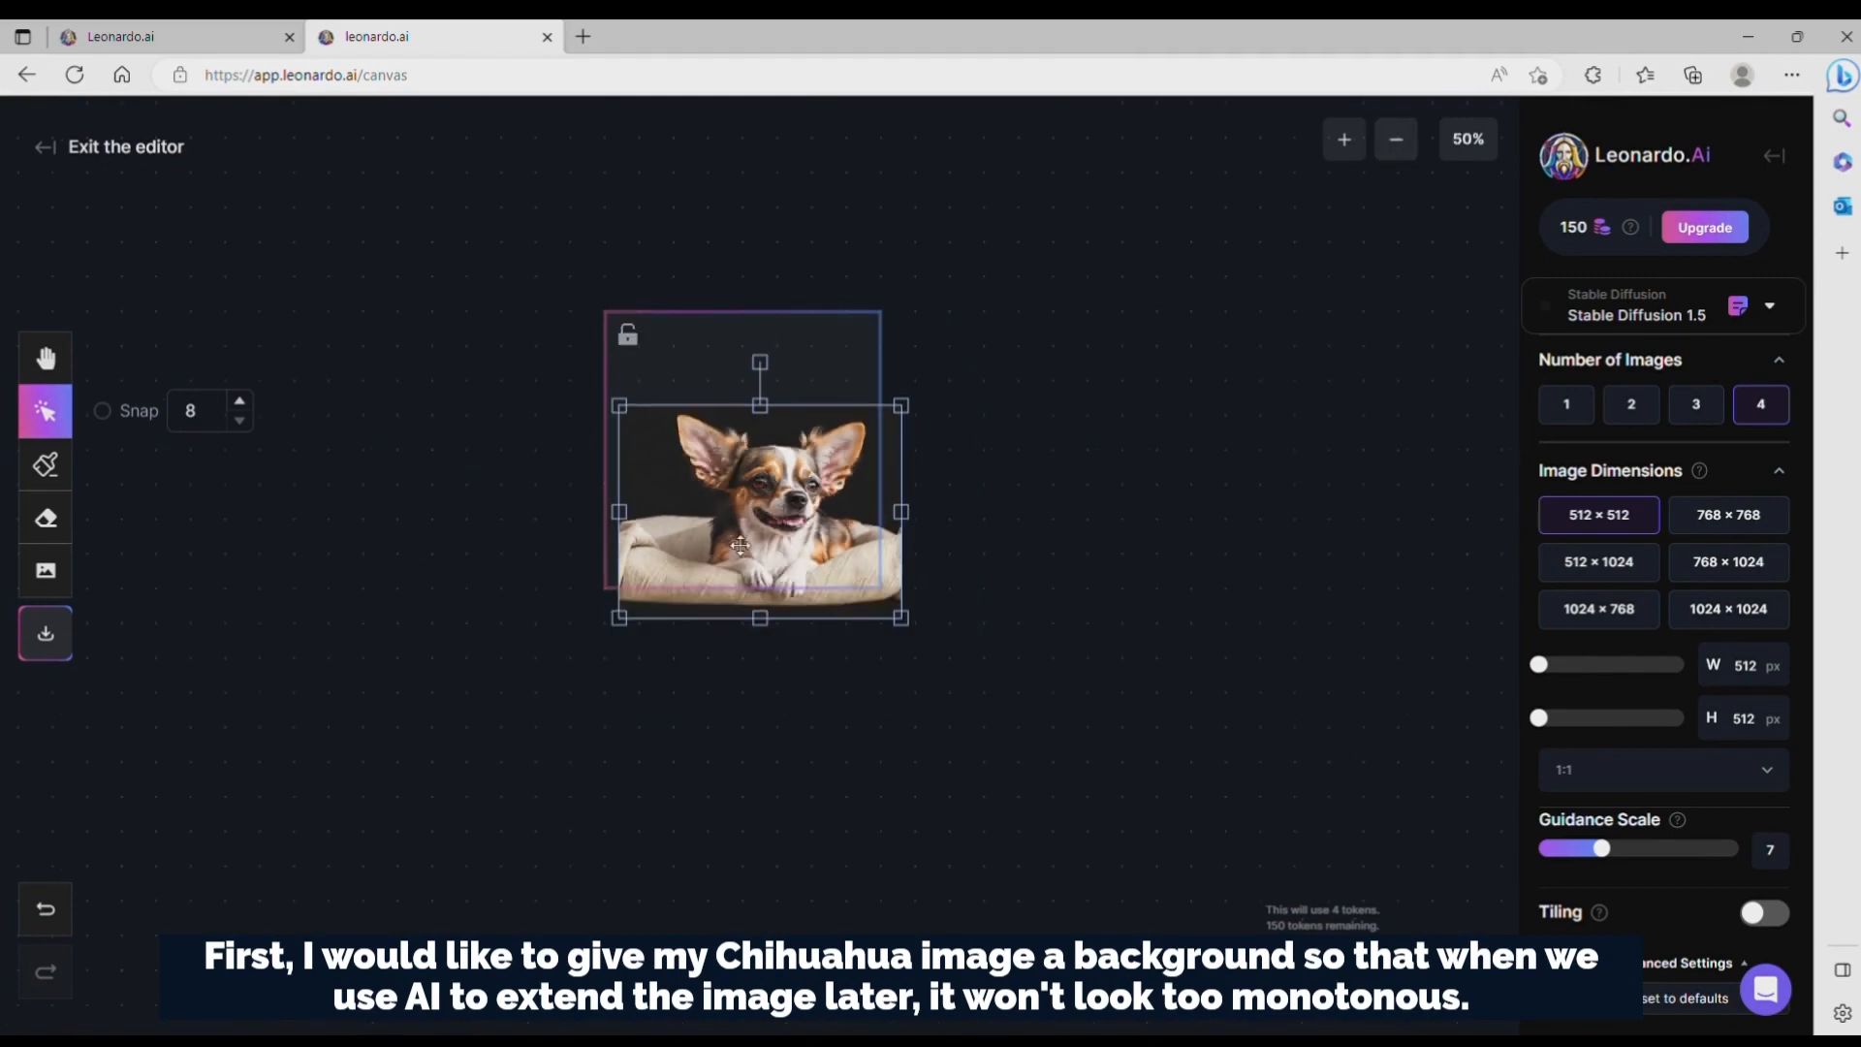
{"action": "mouse_move", "coordinate": [750, 532]}
{"action": "left_mouse_down"}
{"action": "mouse_move", "coordinate": [769, 568]}
{"action": "mouse_move", "coordinate": [763, 546]}
{"action": "left_mouse_up"}
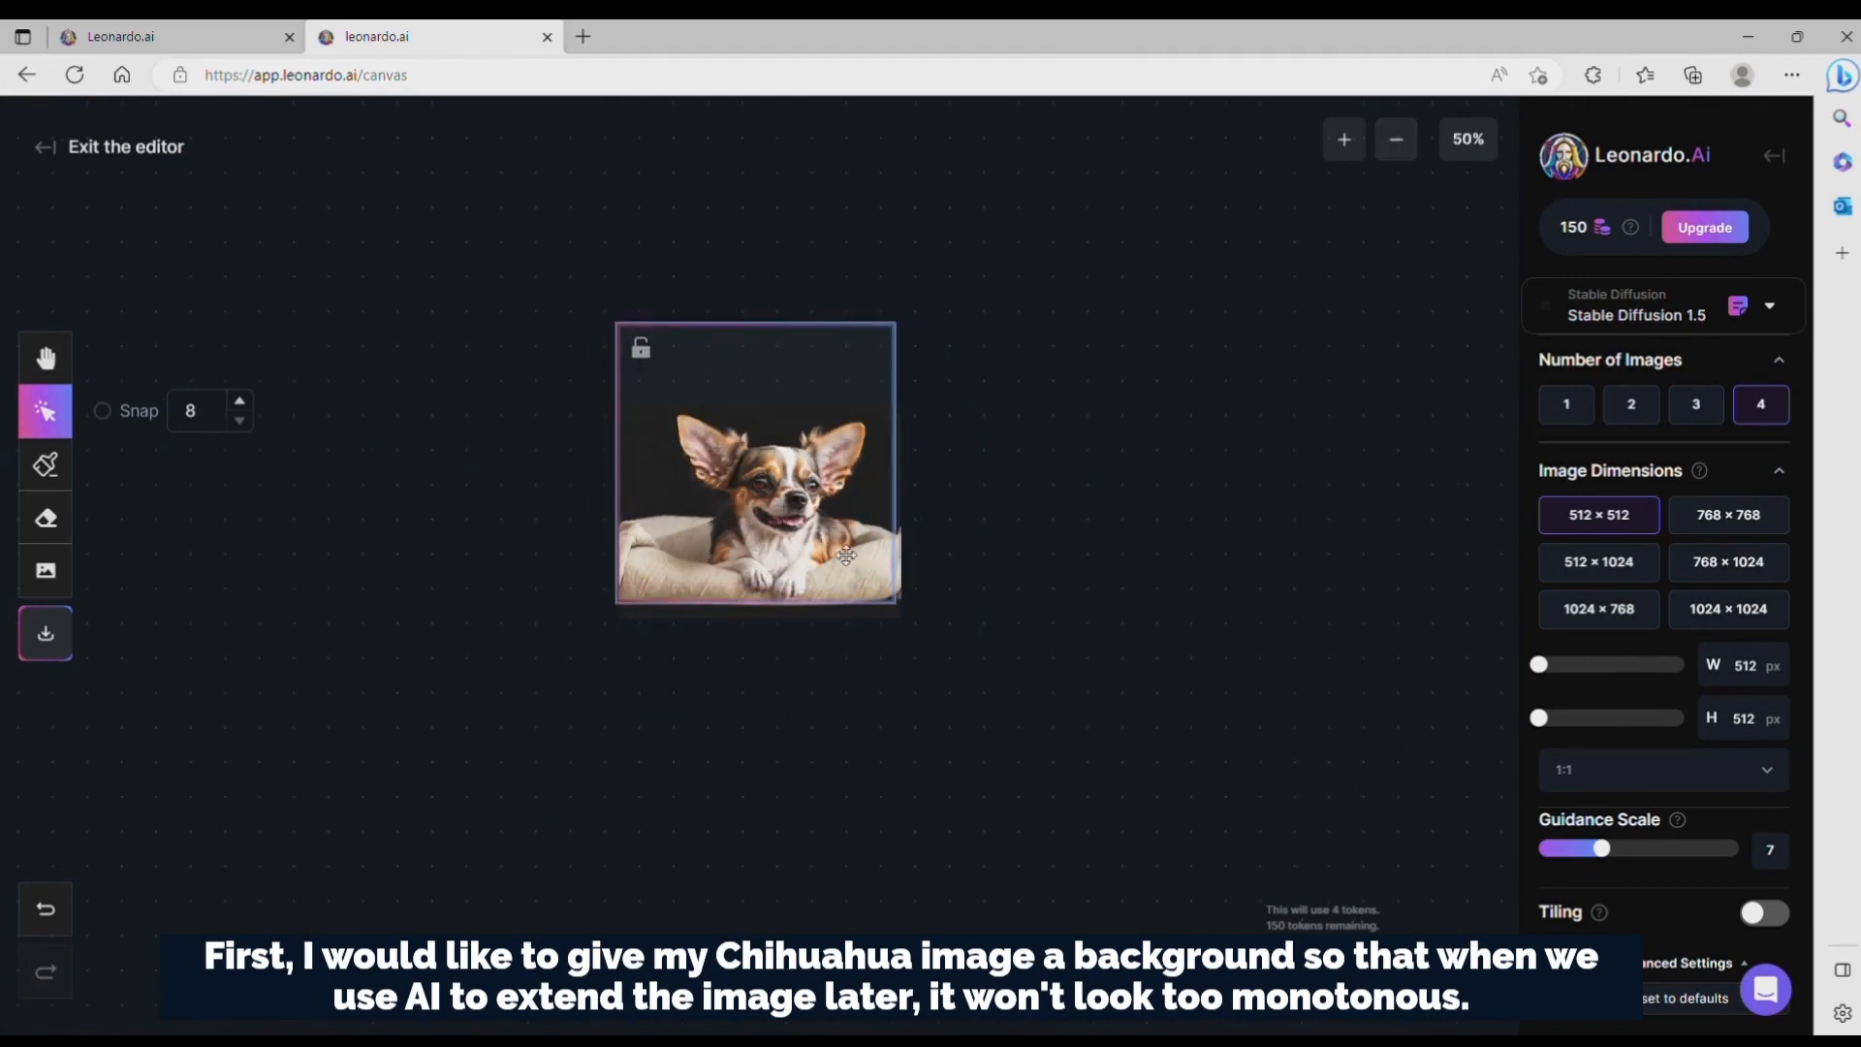
{"action": "left_click", "coordinate": [798, 453]}
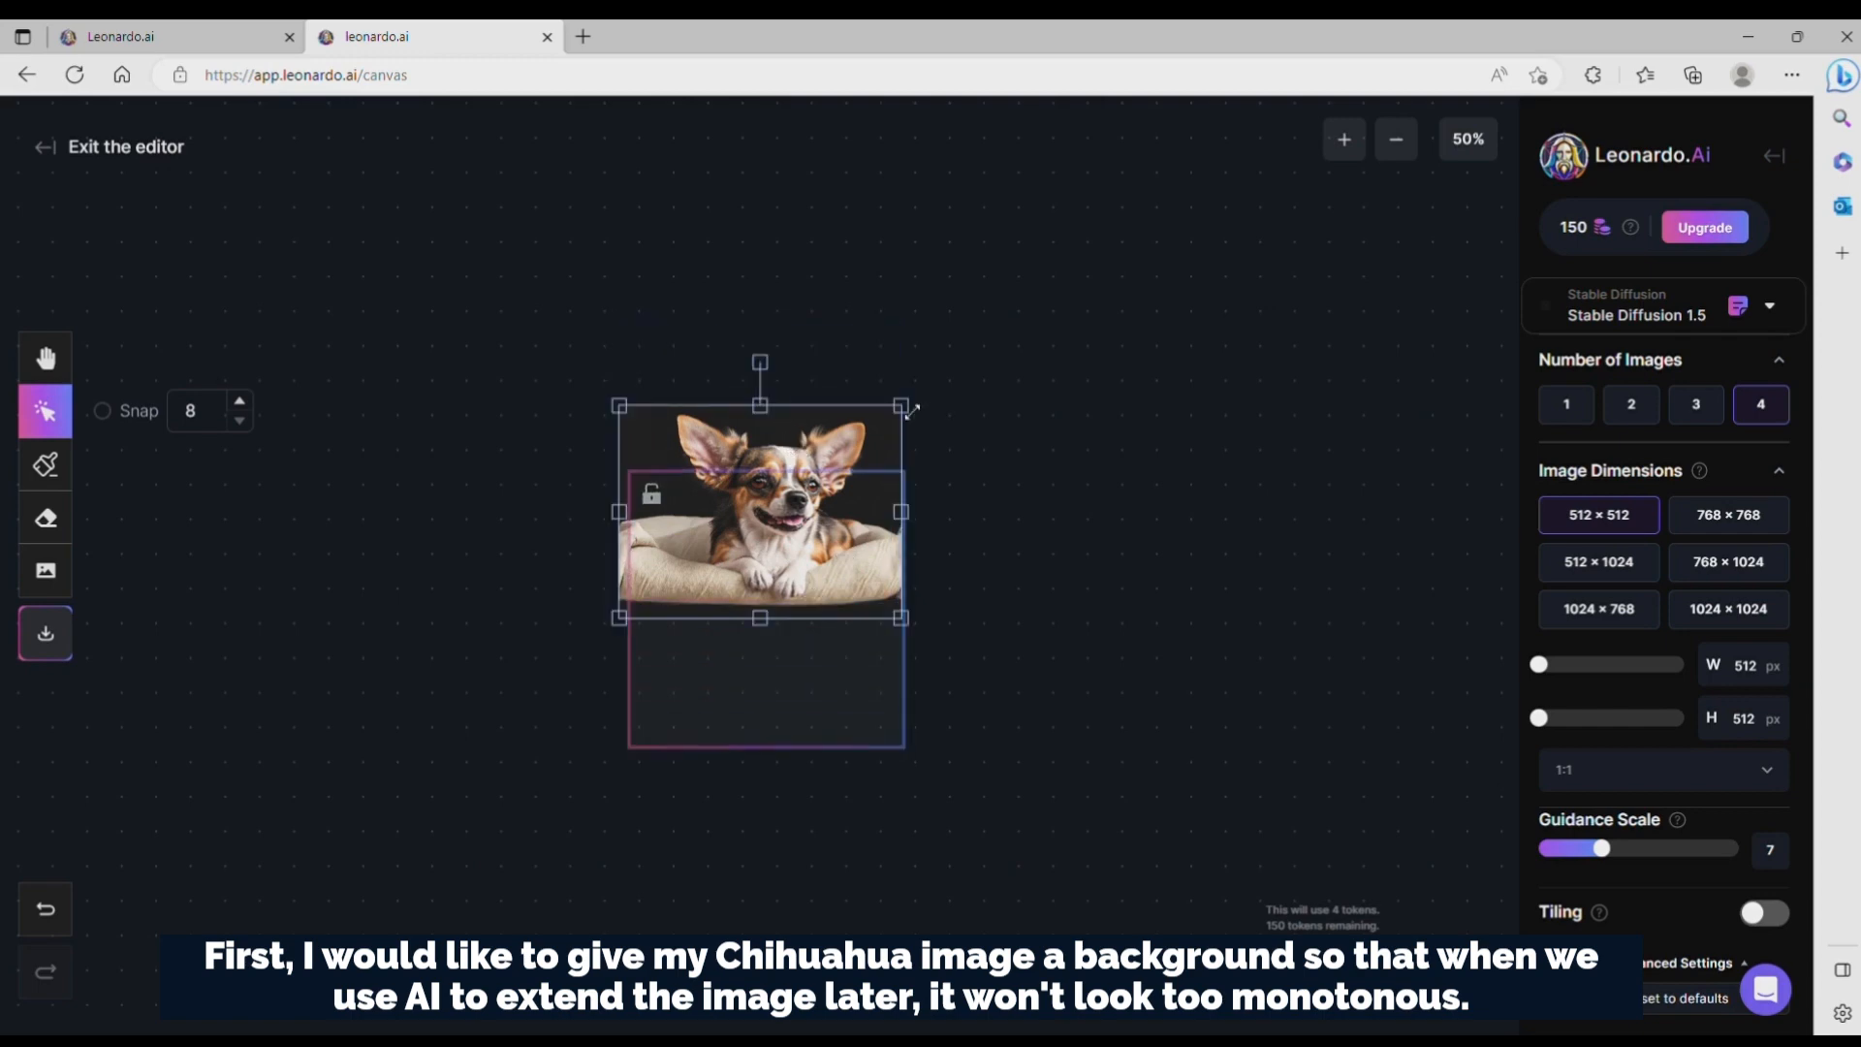
{"action": "left_click_drag", "start_coordinate": [911, 410], "coordinate": [862, 483]}
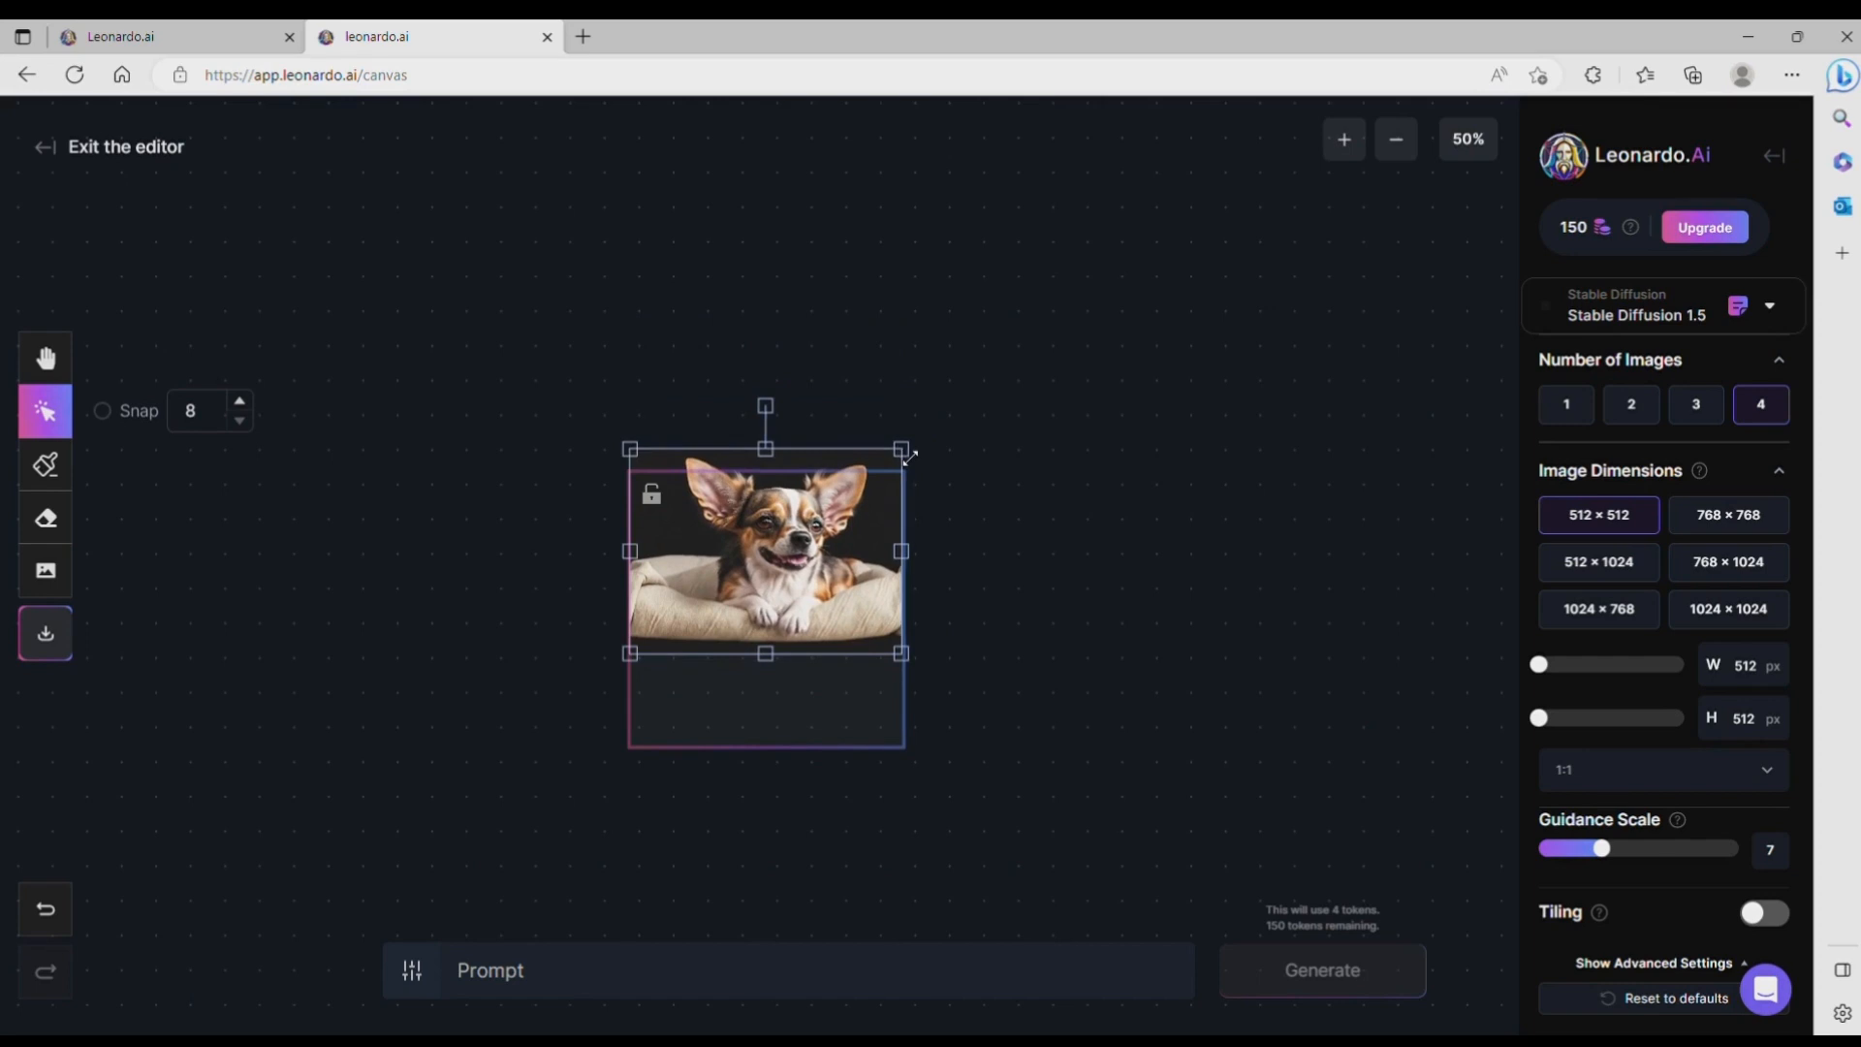
{"action": "left_click", "coordinate": [884, 724]}
{"action": "left_click_drag", "start_coordinate": [863, 727], "coordinate": [863, 615]}
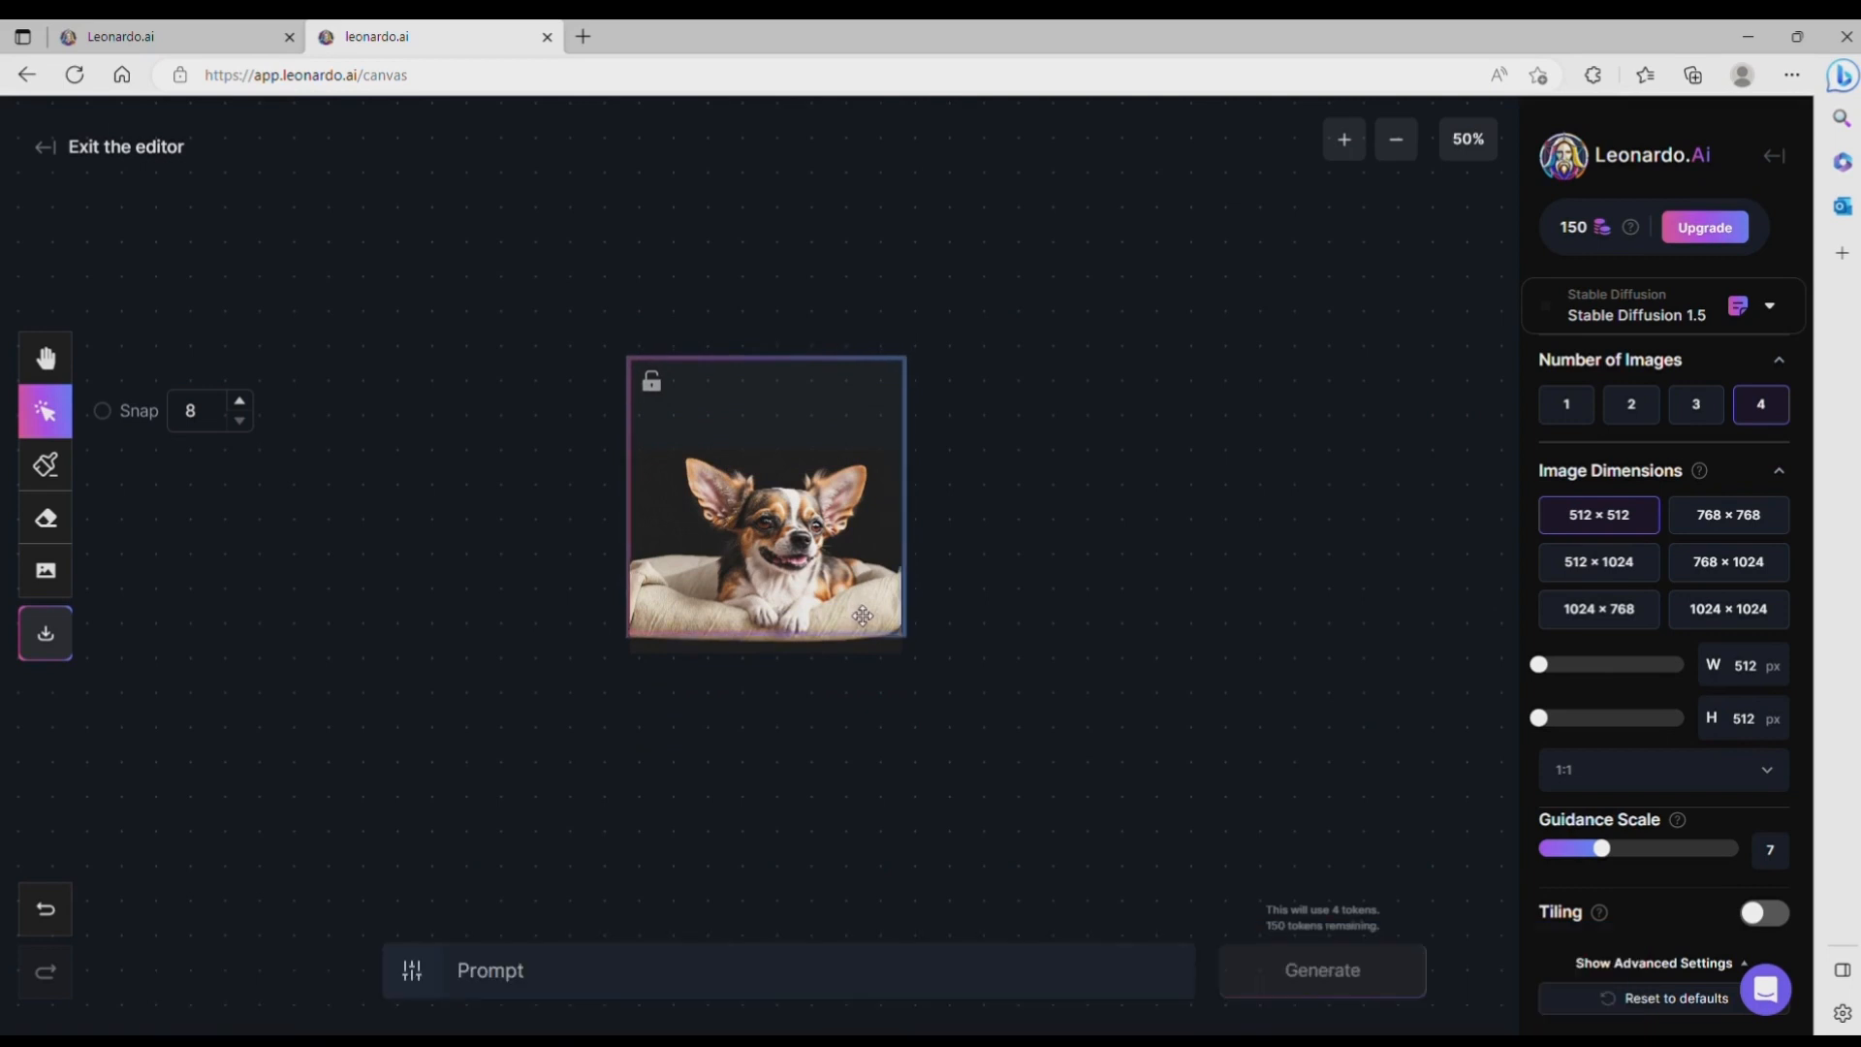
Step: Draw a mask with a larger brush over the background and empty area around the dog, leaving the dog and its bed unmasked
{"action": "left_click", "coordinate": [46, 463]}
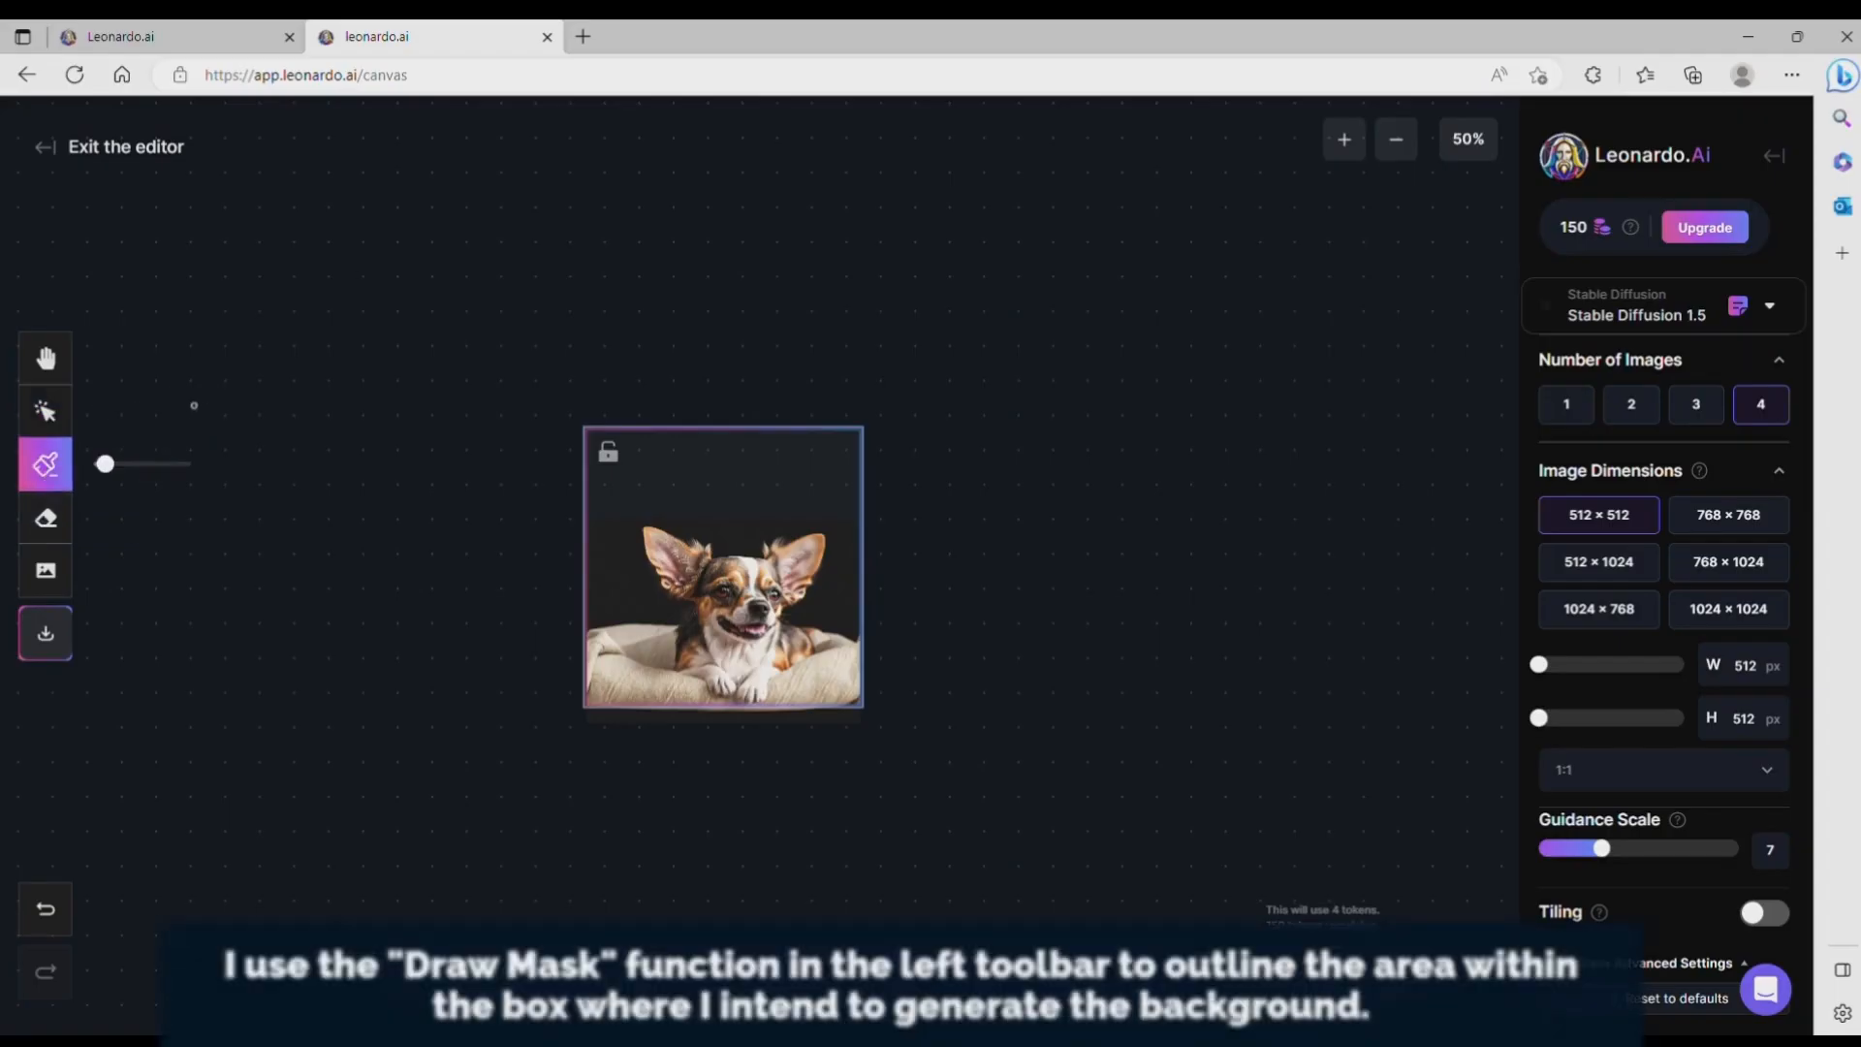
{"action": "left_click_drag", "start_coordinate": [103, 463], "coordinate": [145, 466]}
{"action": "mouse_move", "coordinate": [593, 616]}
{"action": "left_mouse_down"}
{"action": "mouse_move", "coordinate": [595, 444]}
{"action": "mouse_move", "coordinate": [849, 445]}
{"action": "mouse_move", "coordinate": [839, 628]}
{"action": "mouse_move", "coordinate": [792, 608]}
{"action": "mouse_move", "coordinate": [834, 553]}
{"action": "mouse_move", "coordinate": [790, 528]}
{"action": "mouse_move", "coordinate": [713, 542]}
{"action": "mouse_move", "coordinate": [625, 520]}
{"action": "mouse_move", "coordinate": [664, 610]}
{"action": "mouse_move", "coordinate": [593, 617]}
{"action": "mouse_move", "coordinate": [639, 611]}
{"action": "mouse_move", "coordinate": [620, 593]}
{"action": "left_mouse_up"}
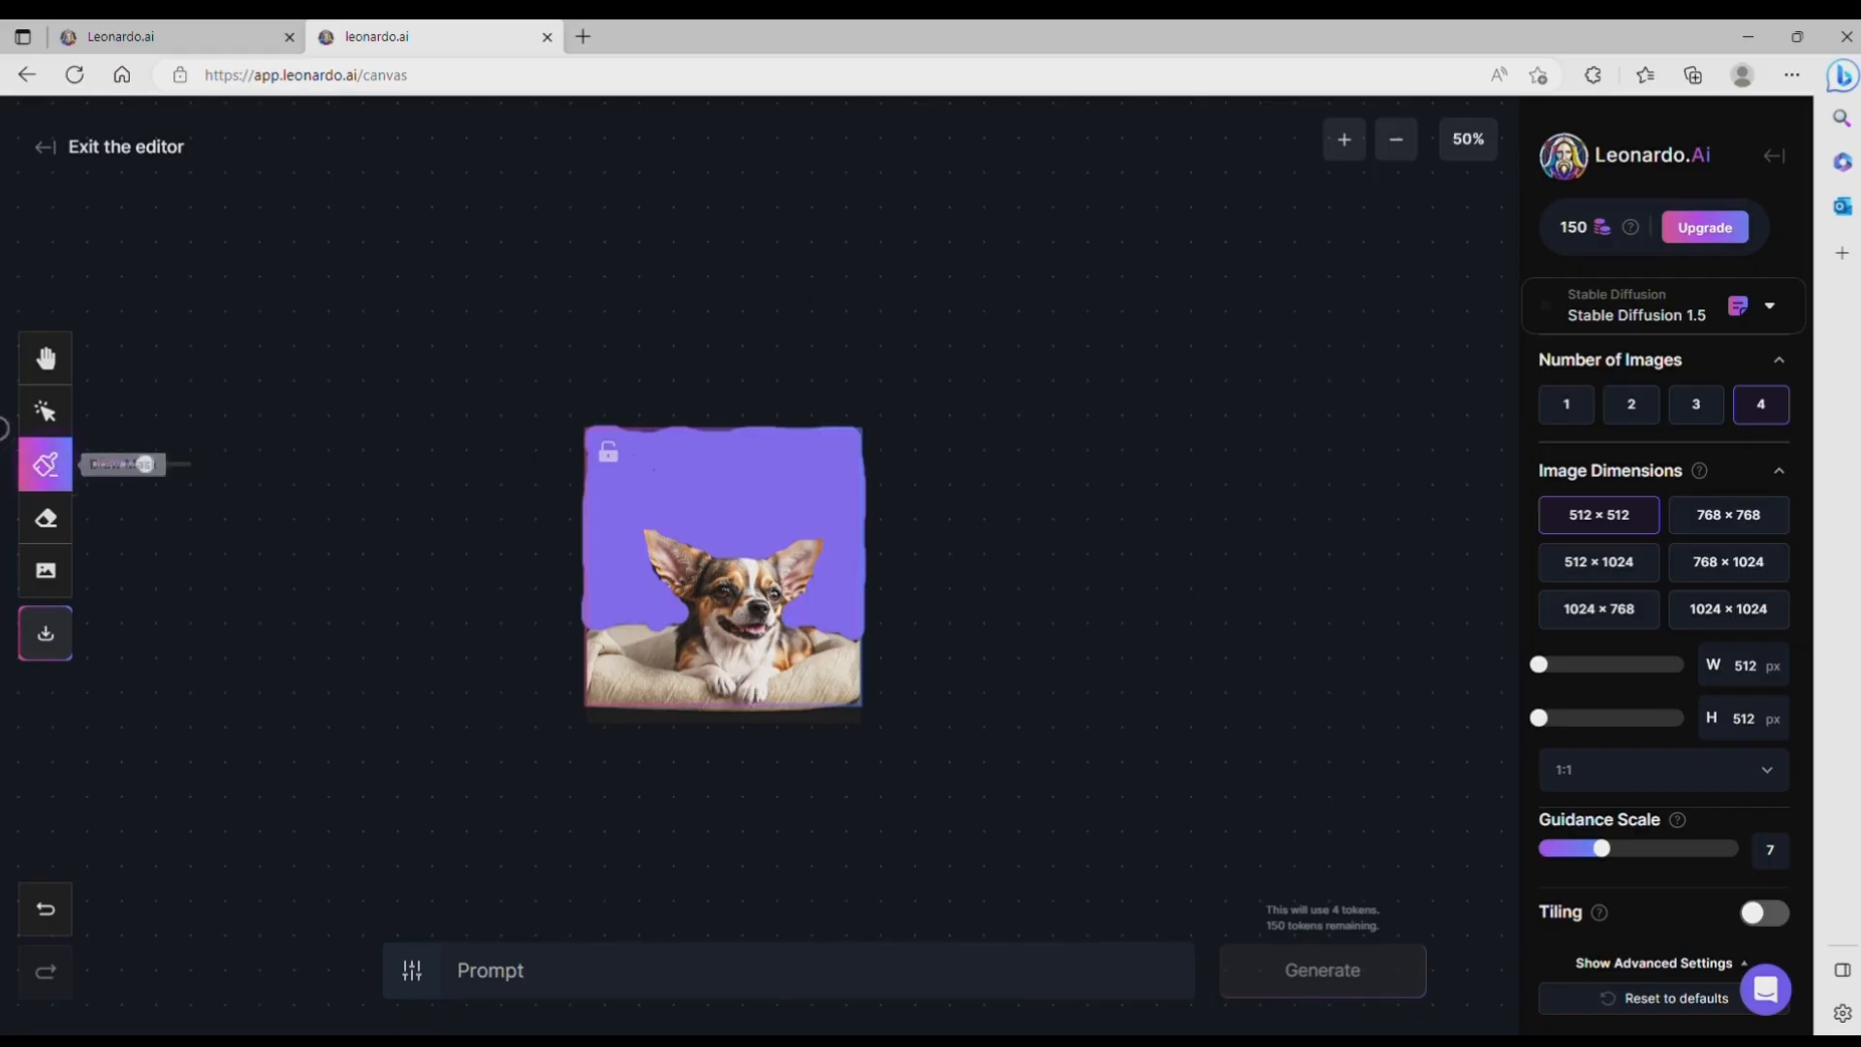
{"action": "left_click", "coordinate": [44, 411]}
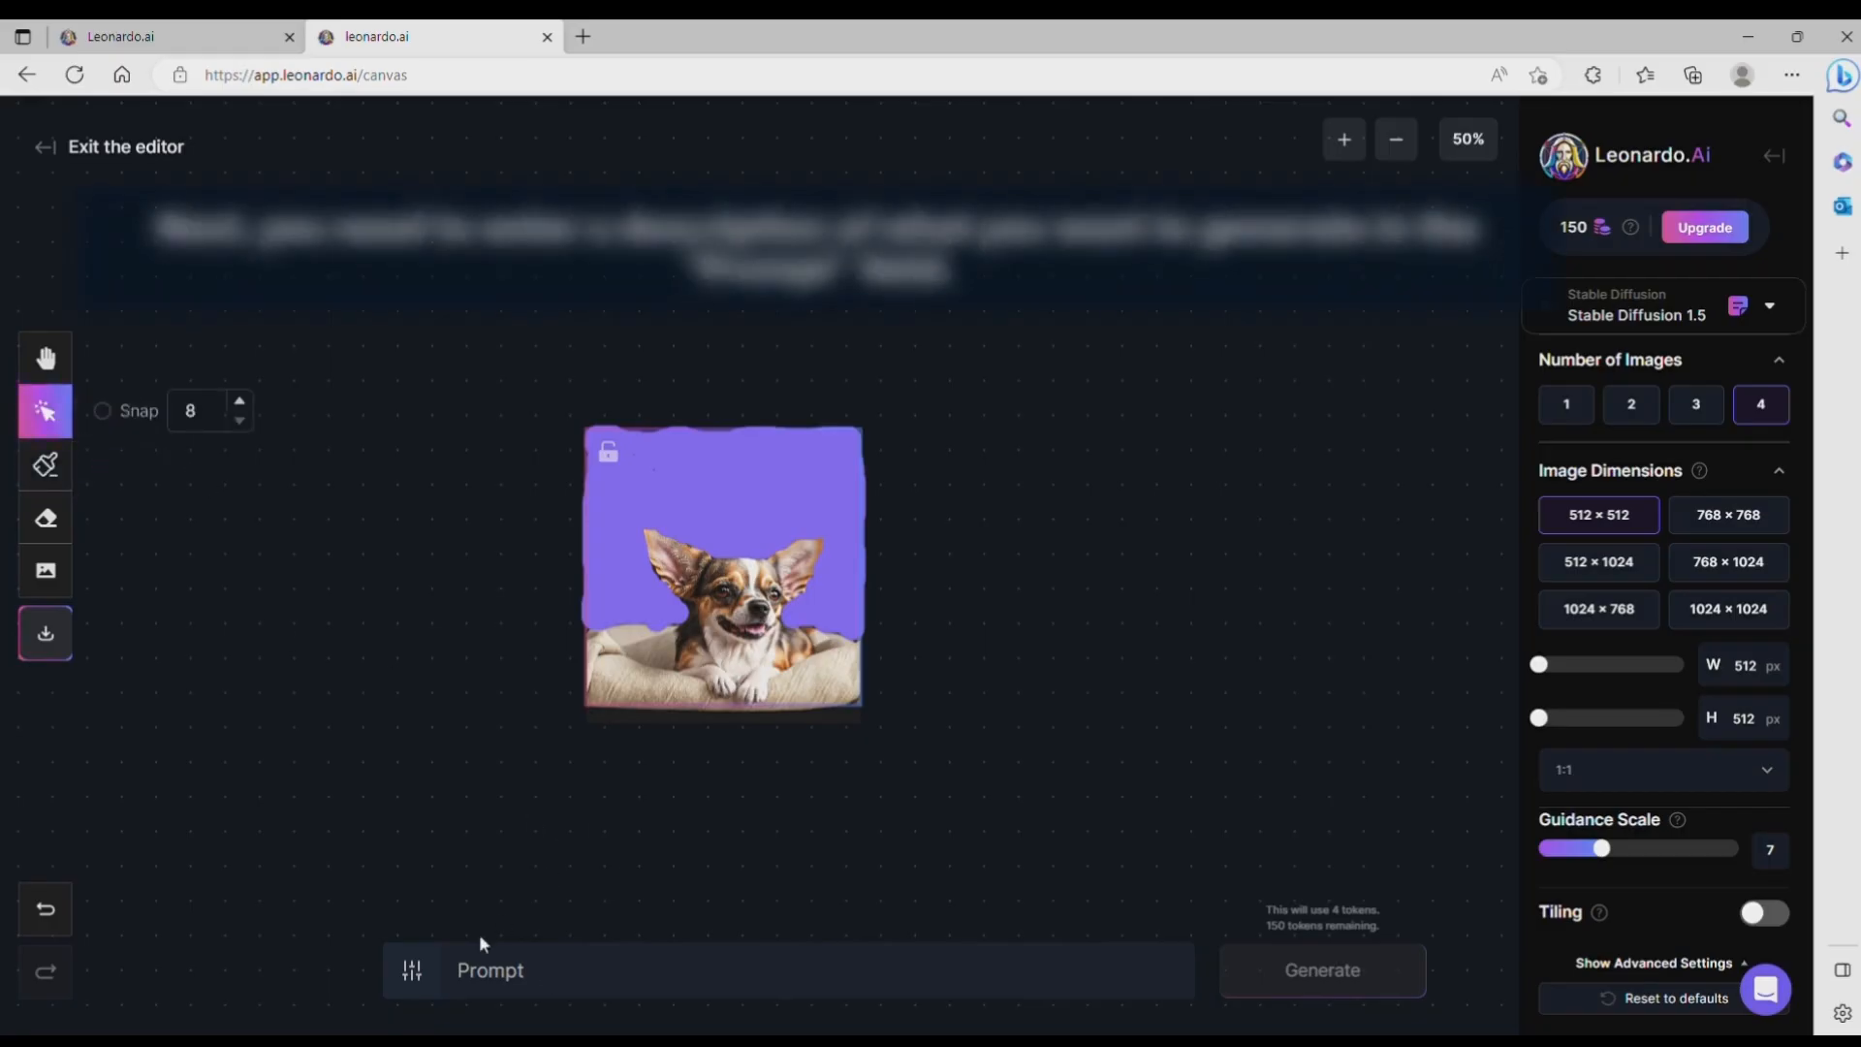
Step: Generate the masked area with the prompt "add gray brick wall as background"
{"action": "left_click", "coordinate": [479, 969]}
{"action": "type", "text": "add "}
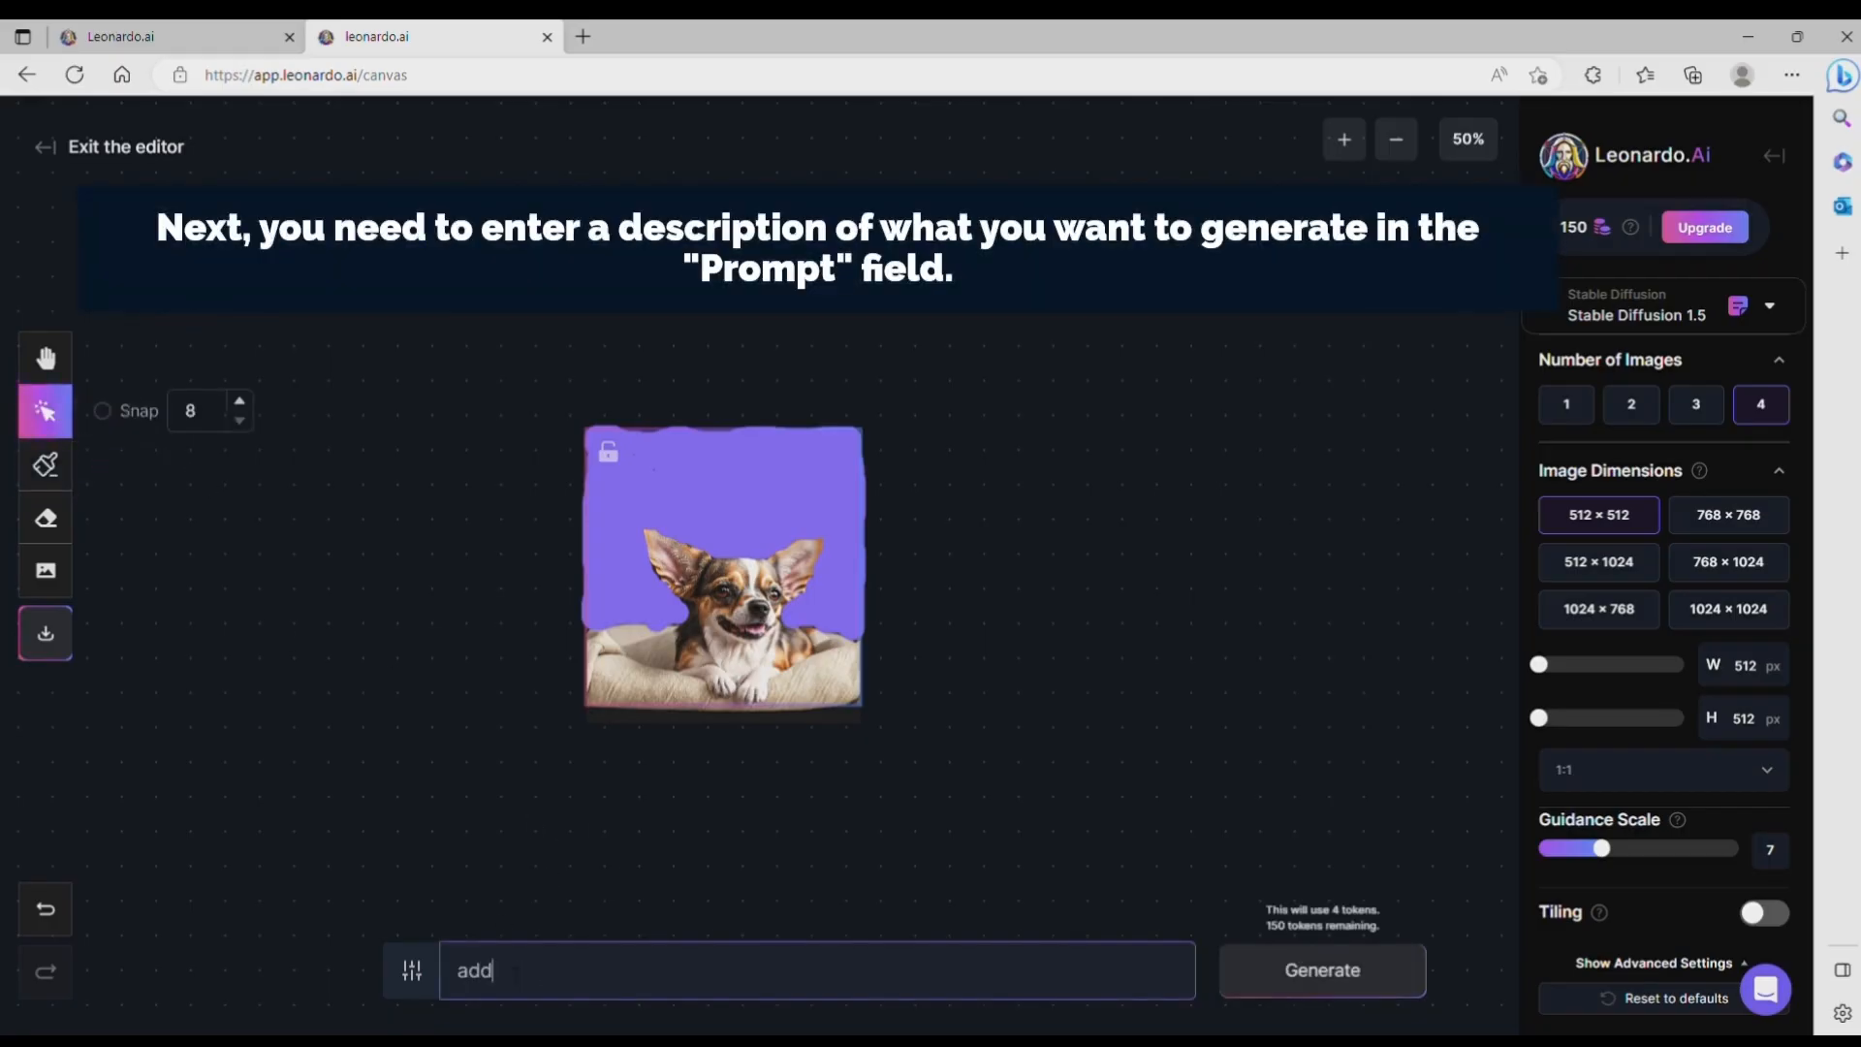
{"action": "type", "text": "gray b"}
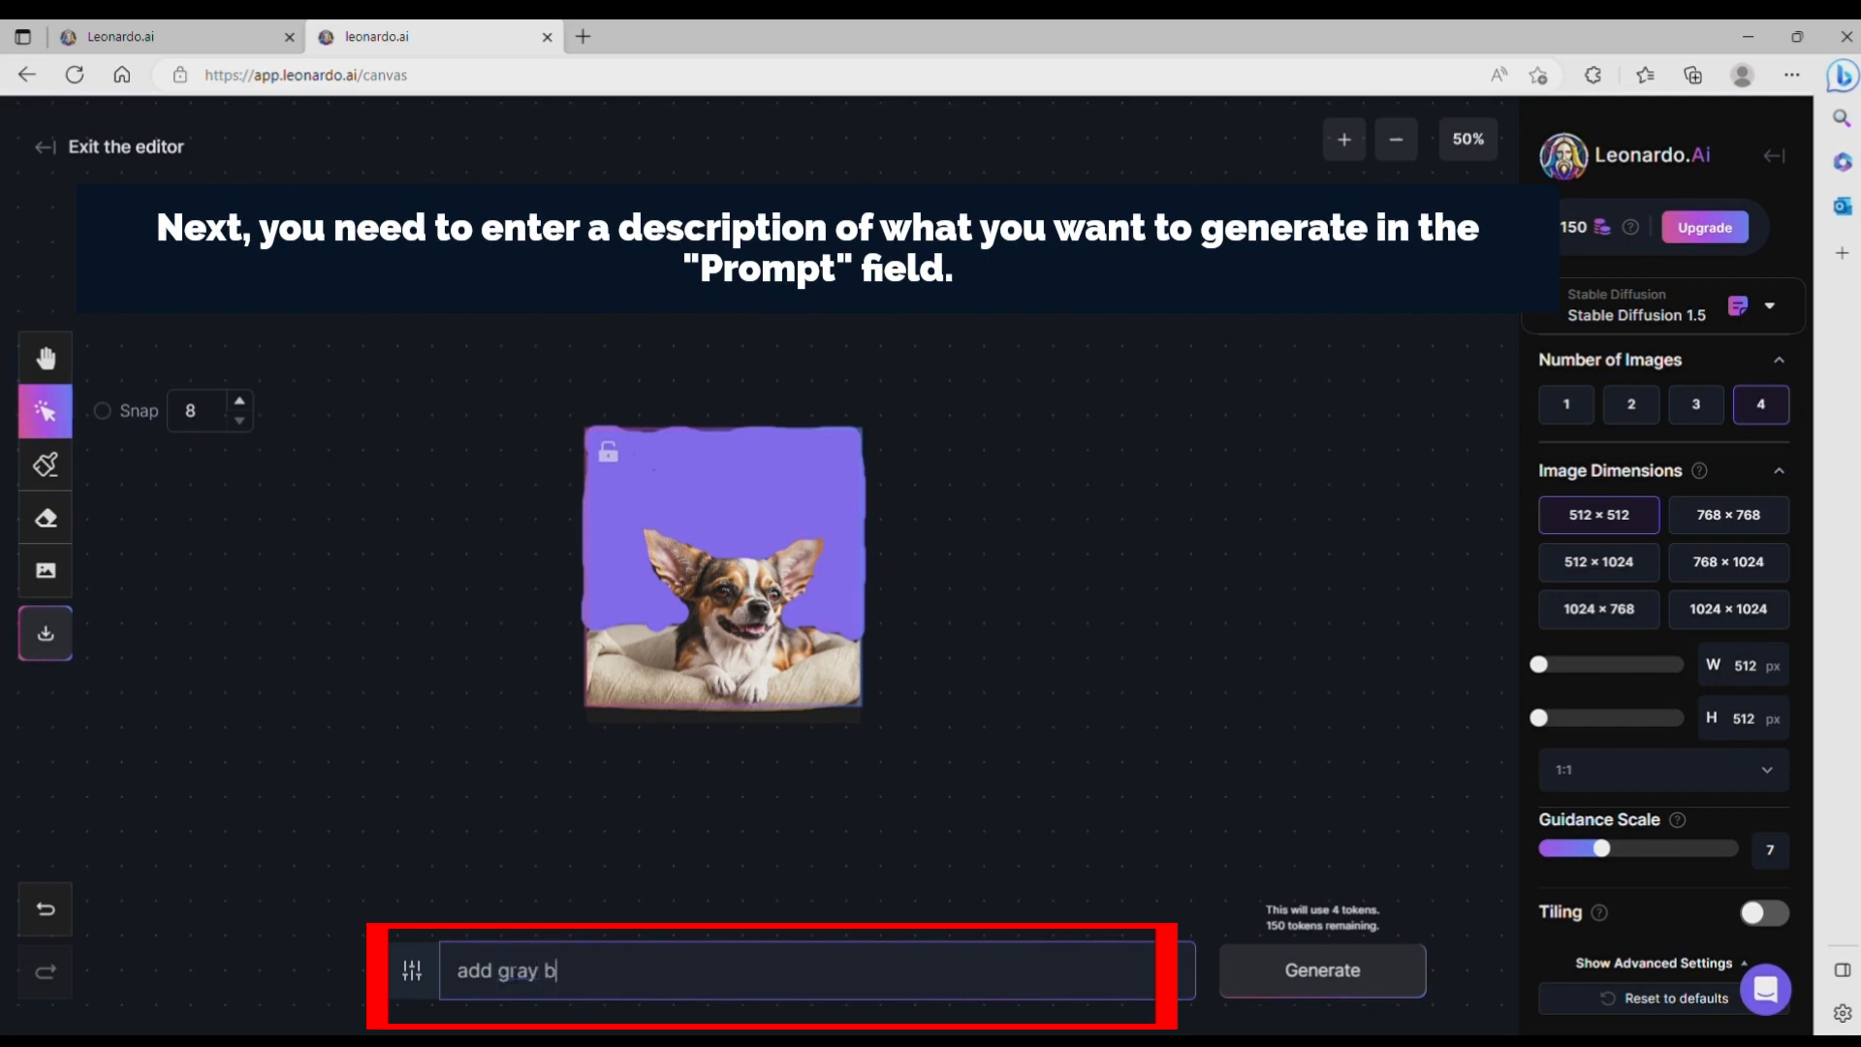
{"action": "type", "text": "rick wall as background"}
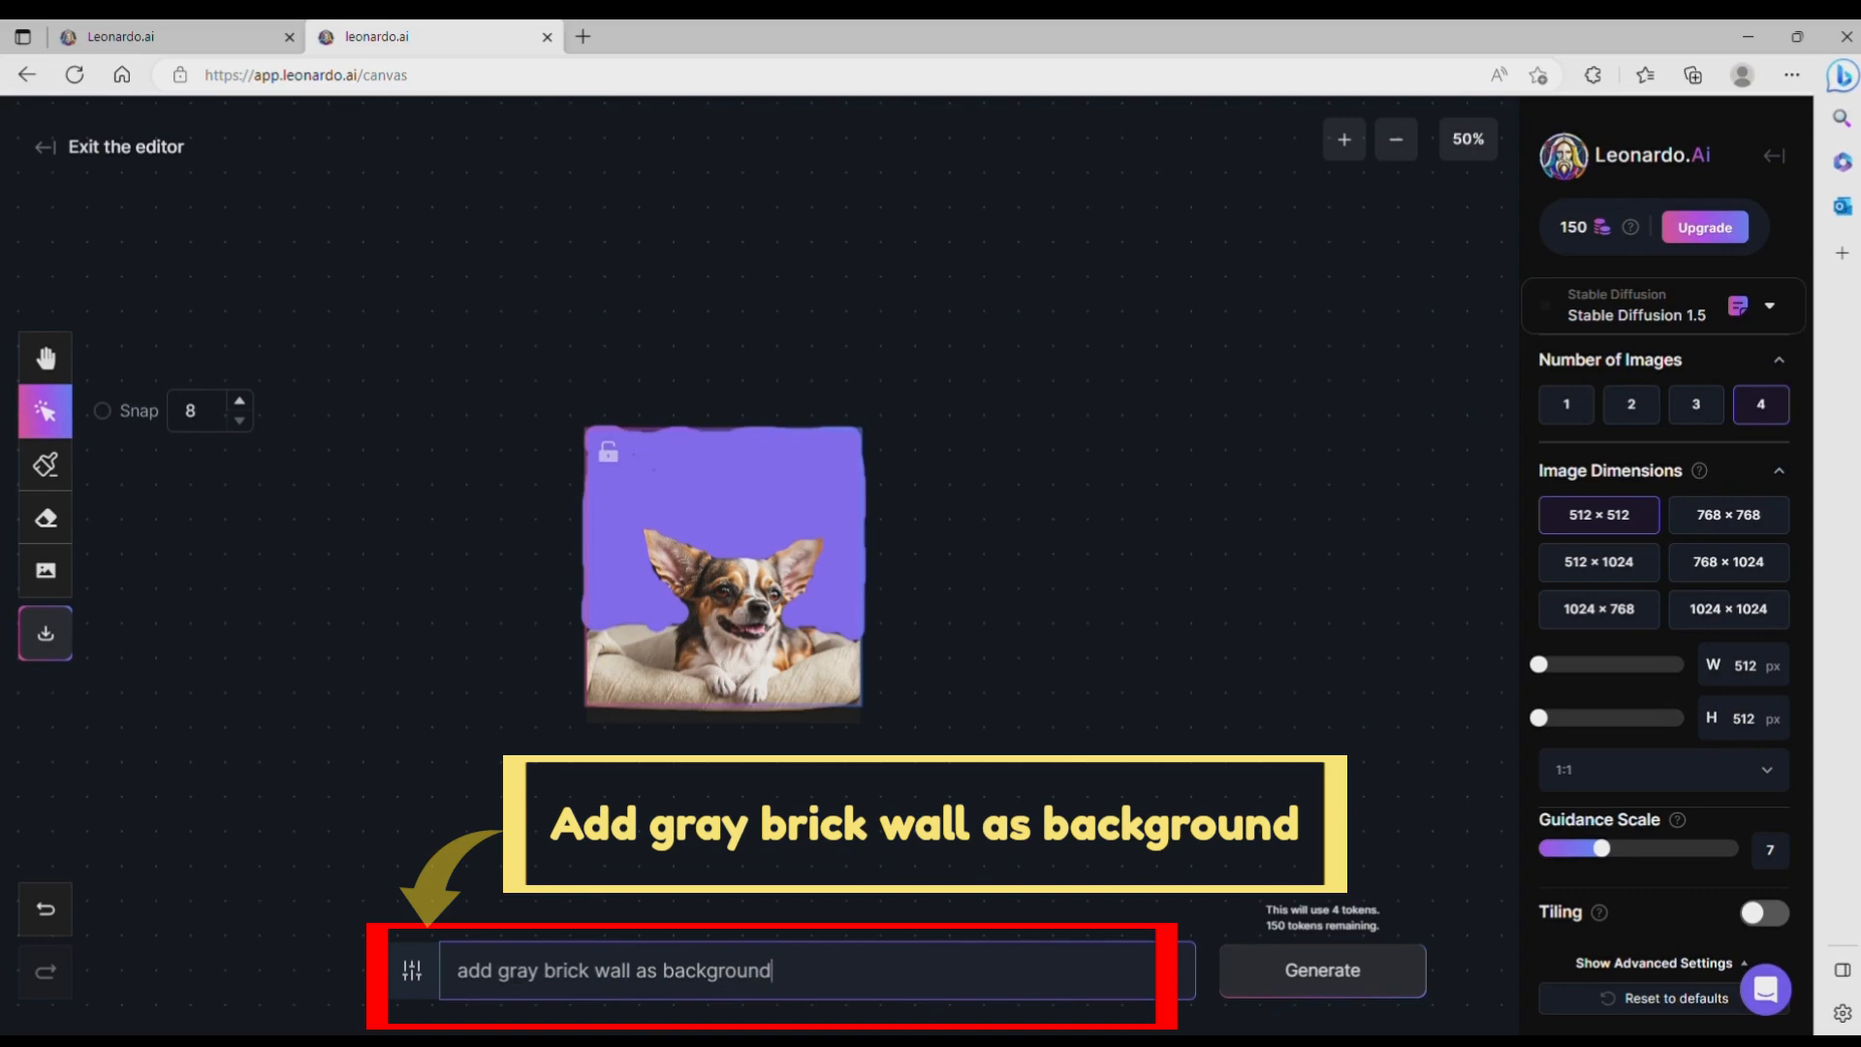
{"action": "left_click", "coordinate": [1295, 987]}
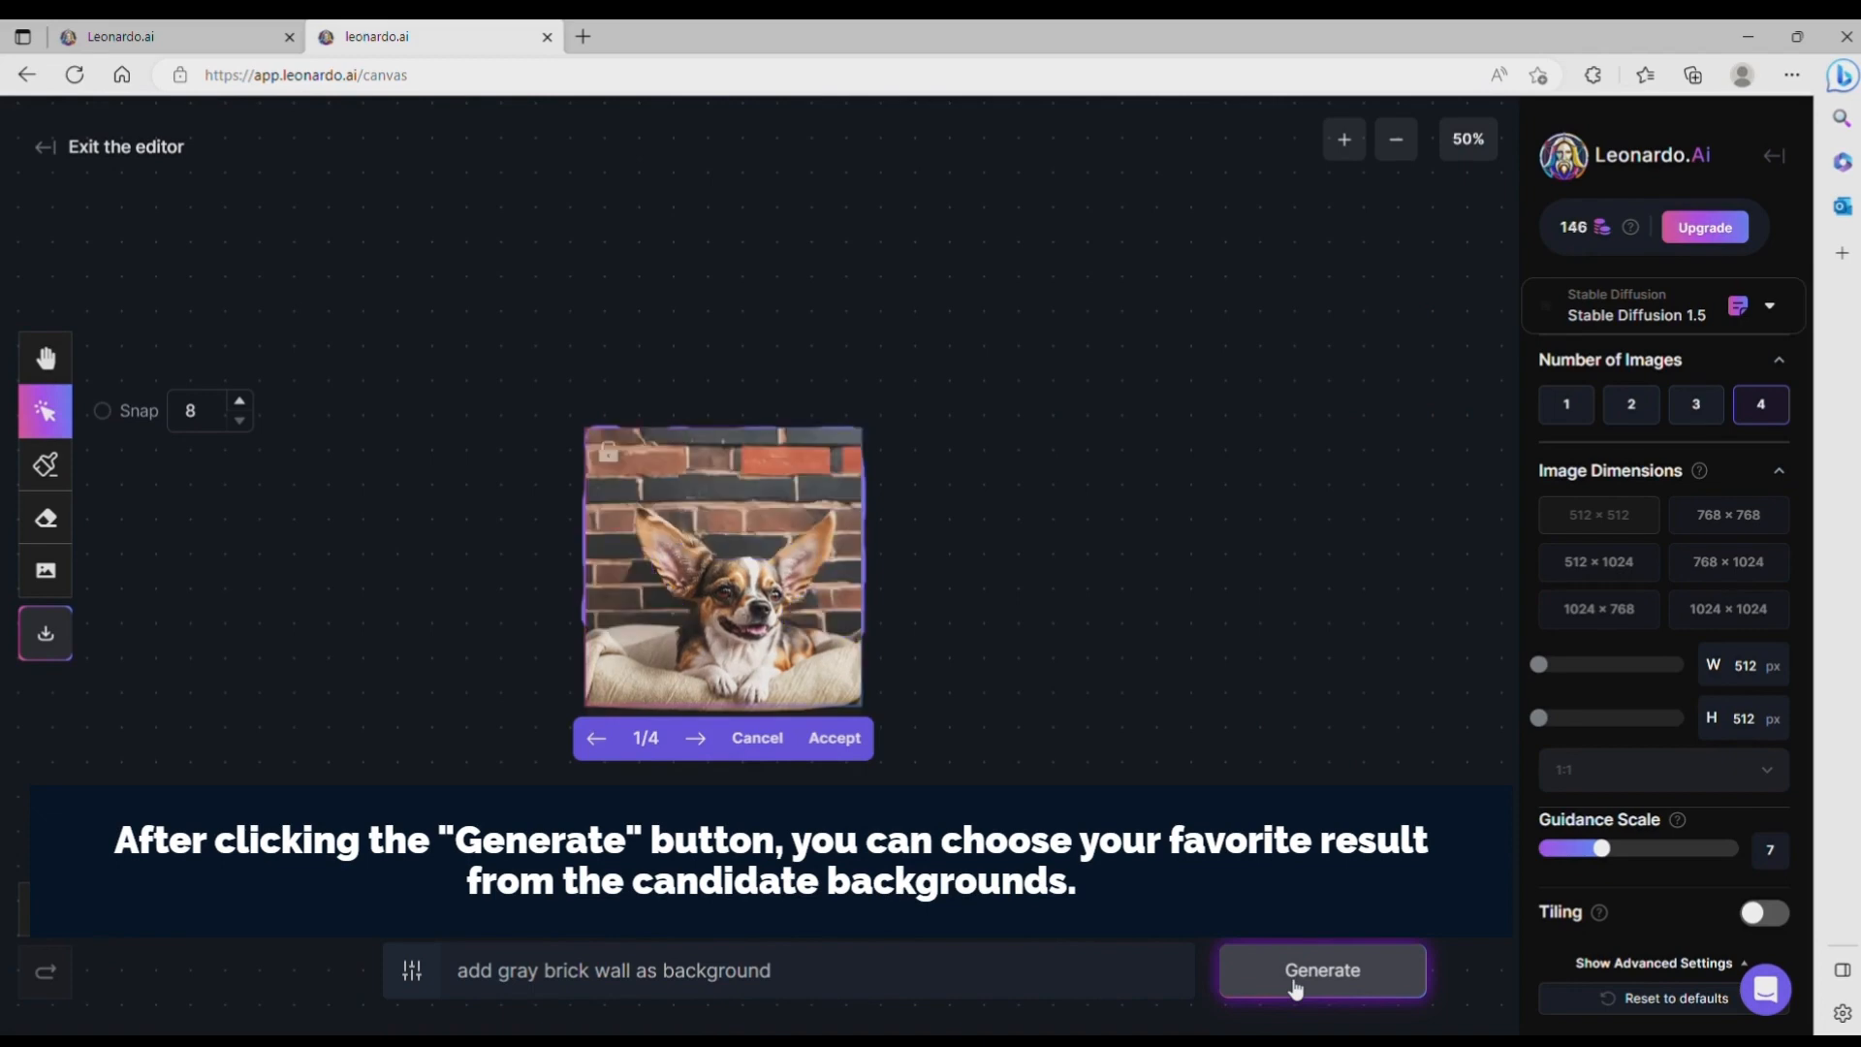
Step: Compare the four generated backgrounds and accept the first one, with the red and dark brick wall
{"action": "left_click", "coordinate": [709, 750]}
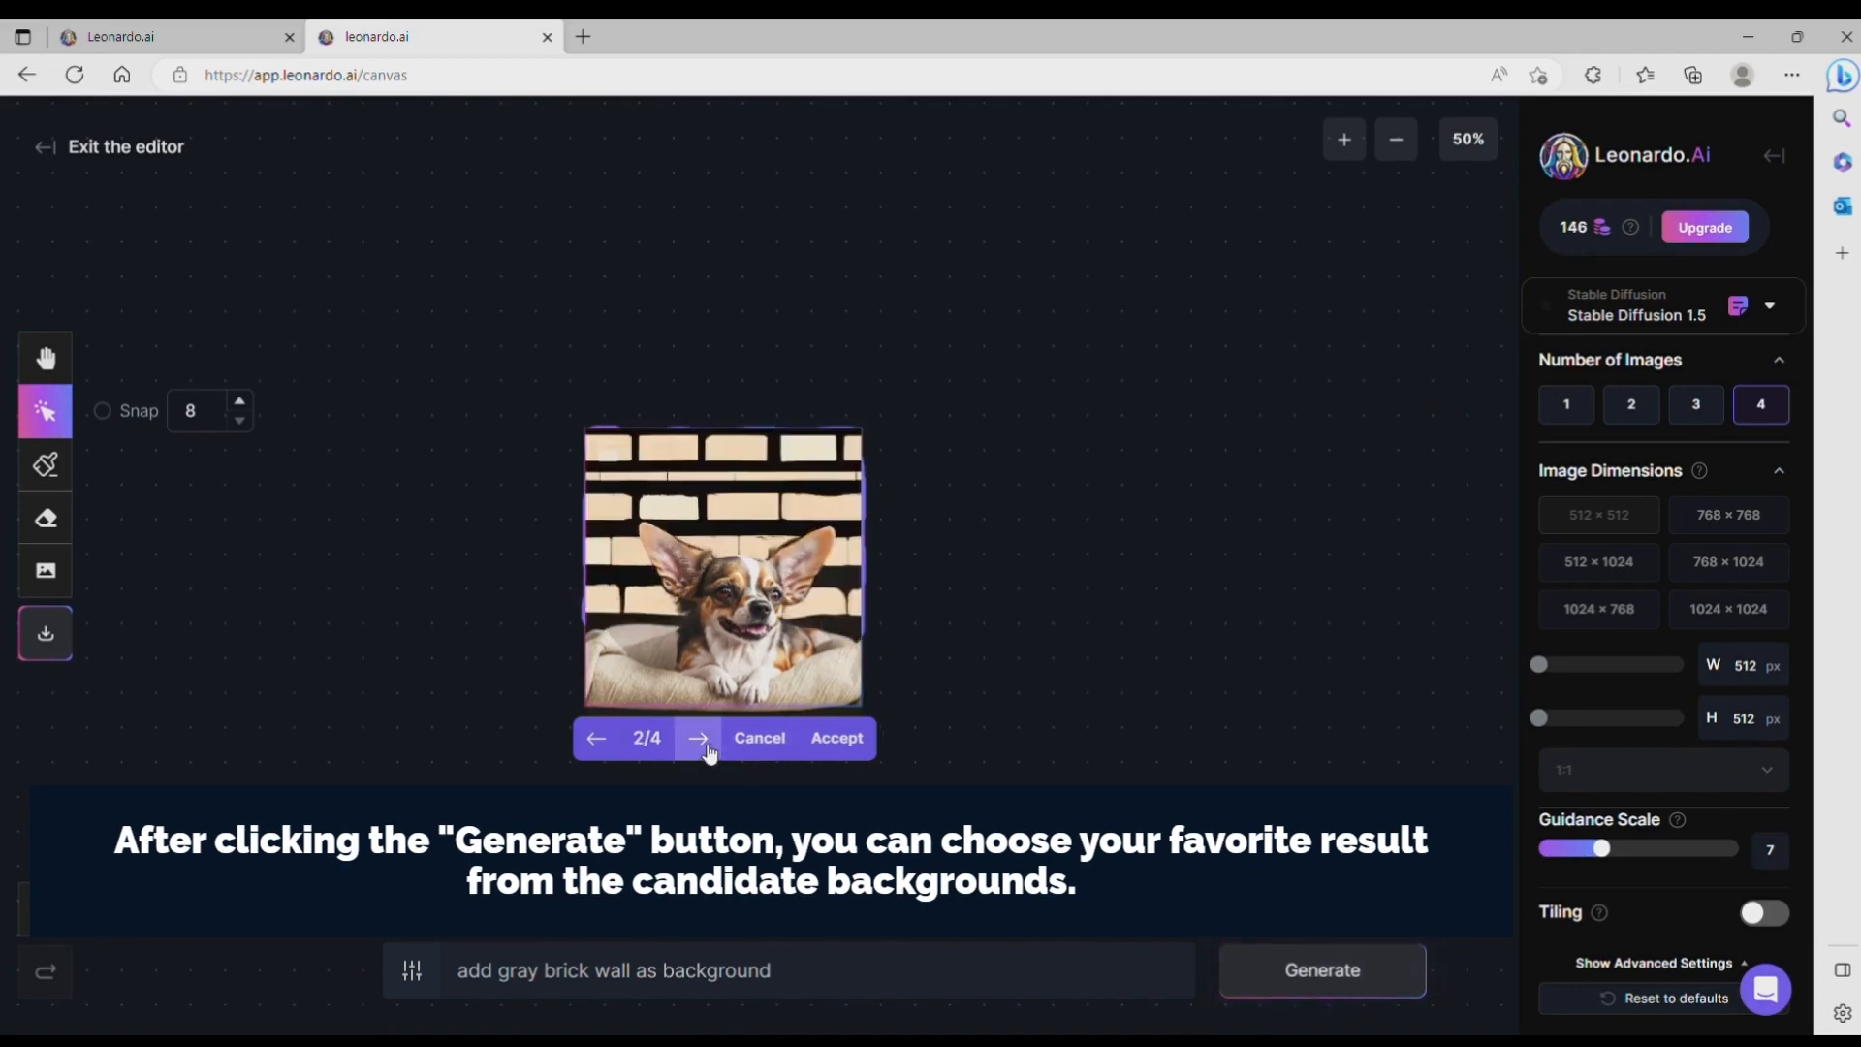
{"action": "left_click", "coordinate": [709, 751]}
{"action": "left_click", "coordinate": [709, 750]}
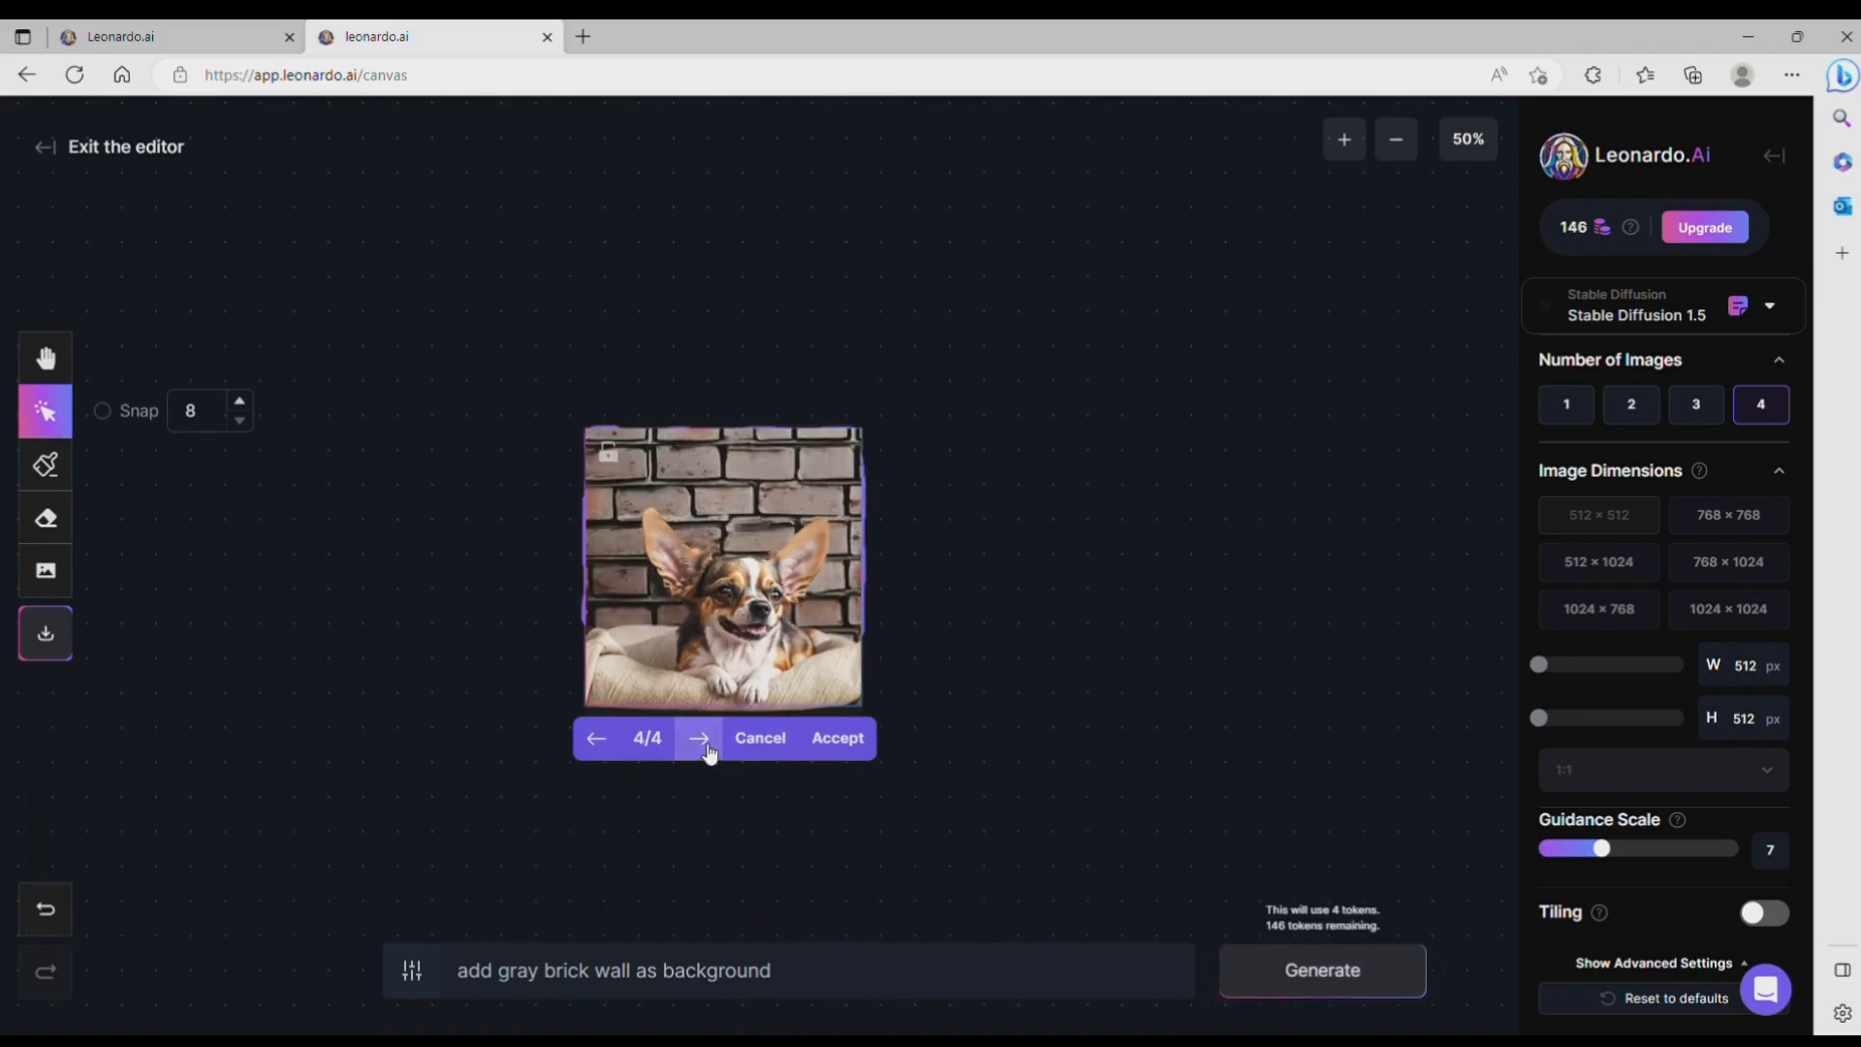
{"action": "left_click", "coordinate": [708, 751]}
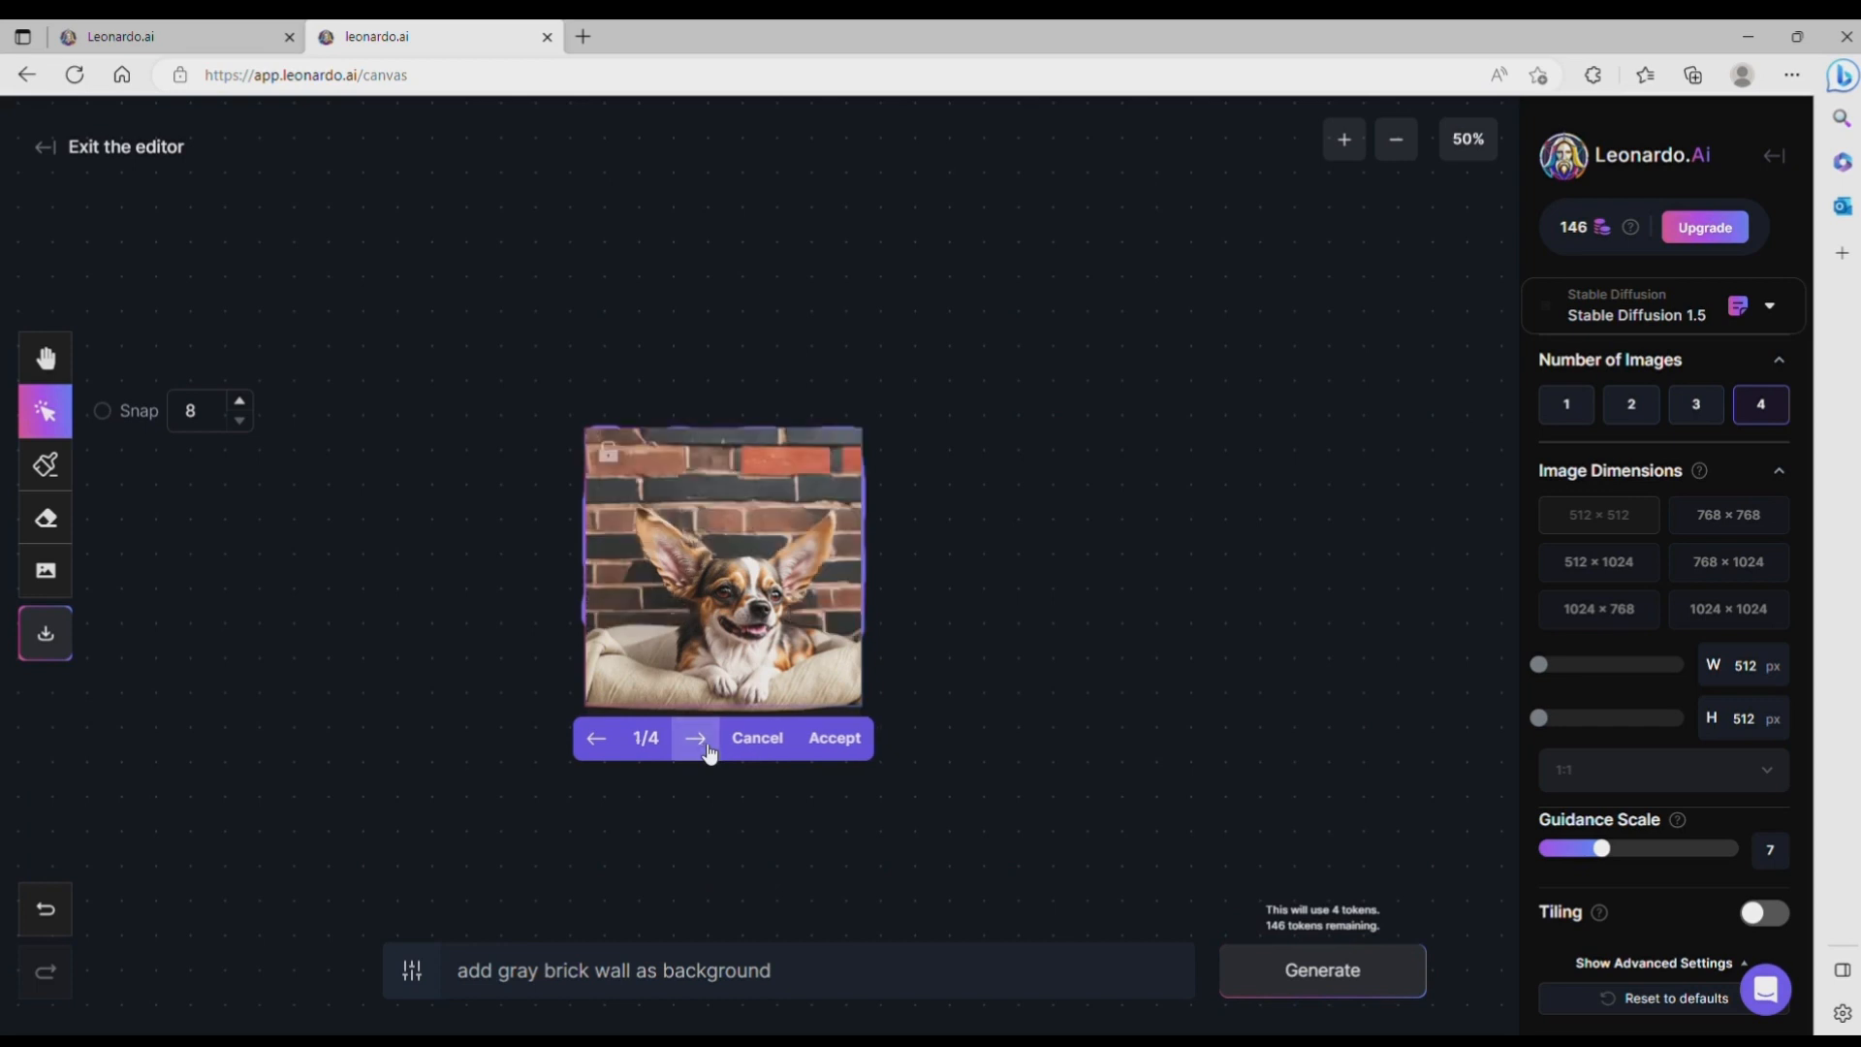
{"action": "left_click", "coordinate": [857, 744]}
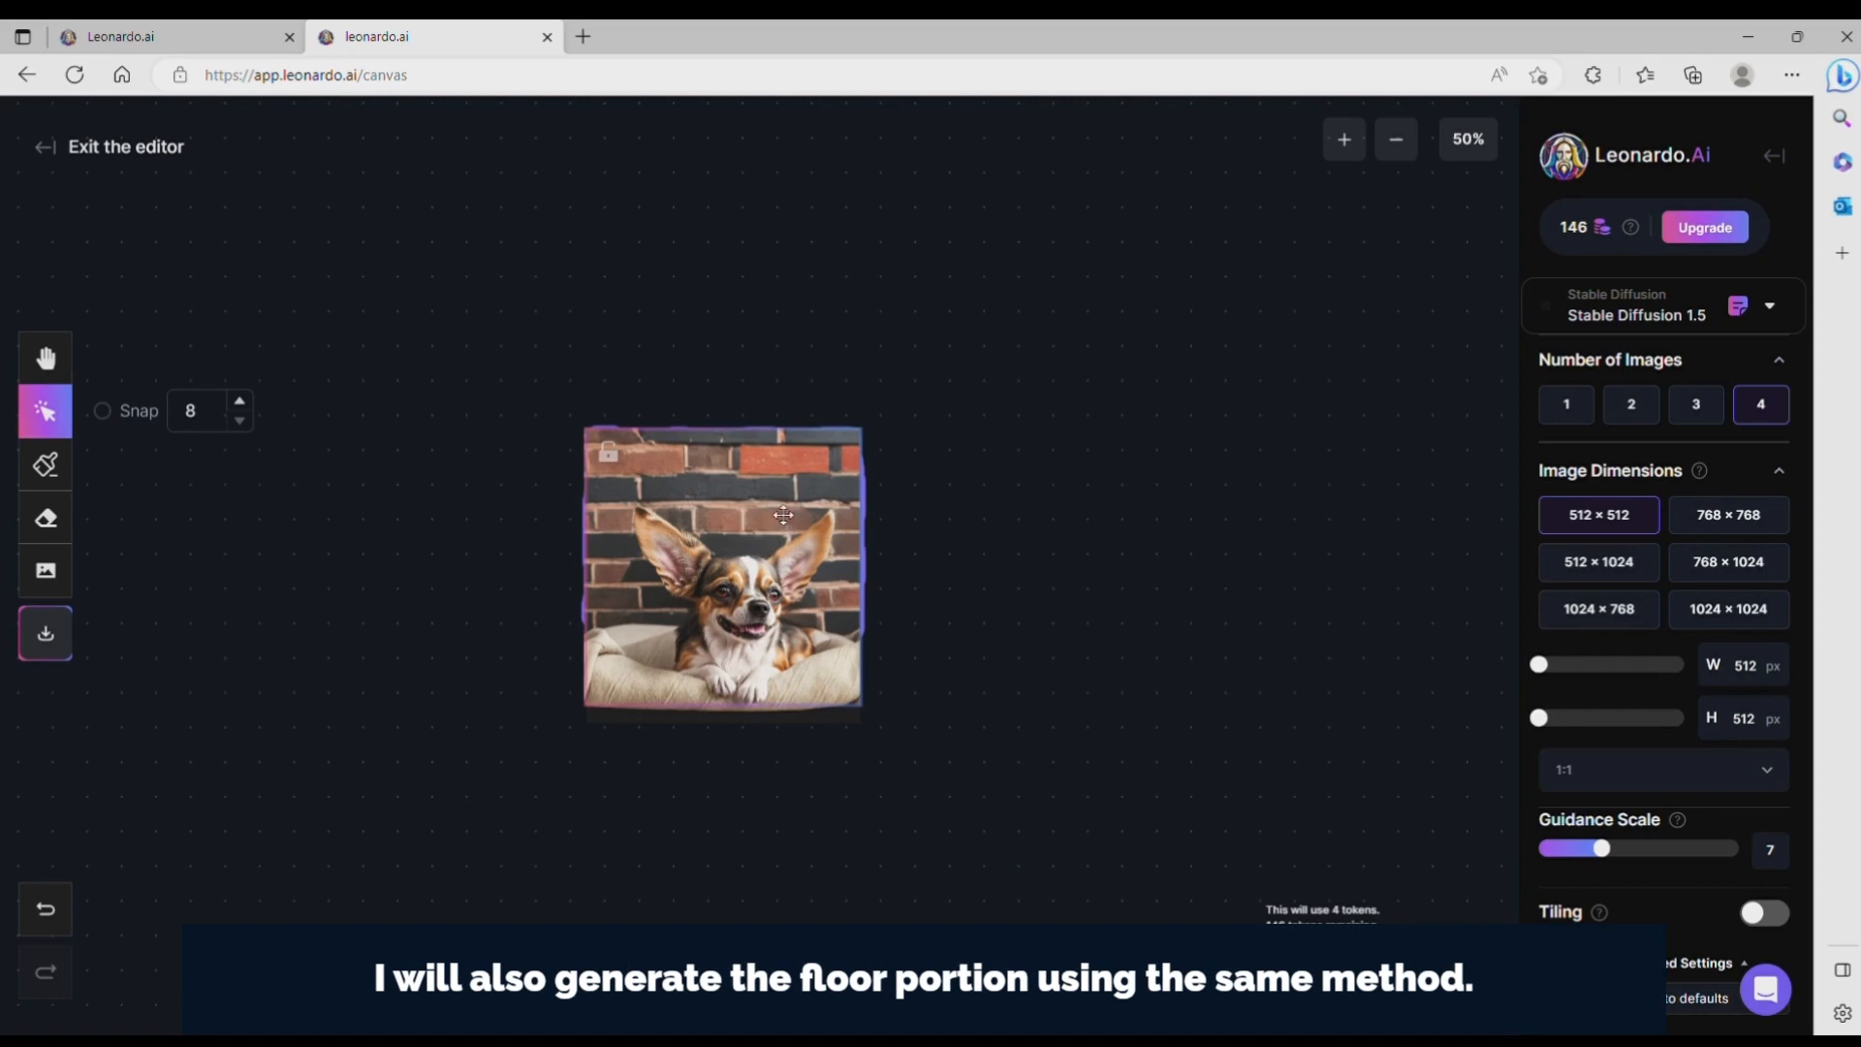
Step: Move the generation frame down slightly past the dog bed and mask the strip below the bed
{"action": "left_click_drag", "start_coordinate": [783, 514], "coordinate": [782, 560]}
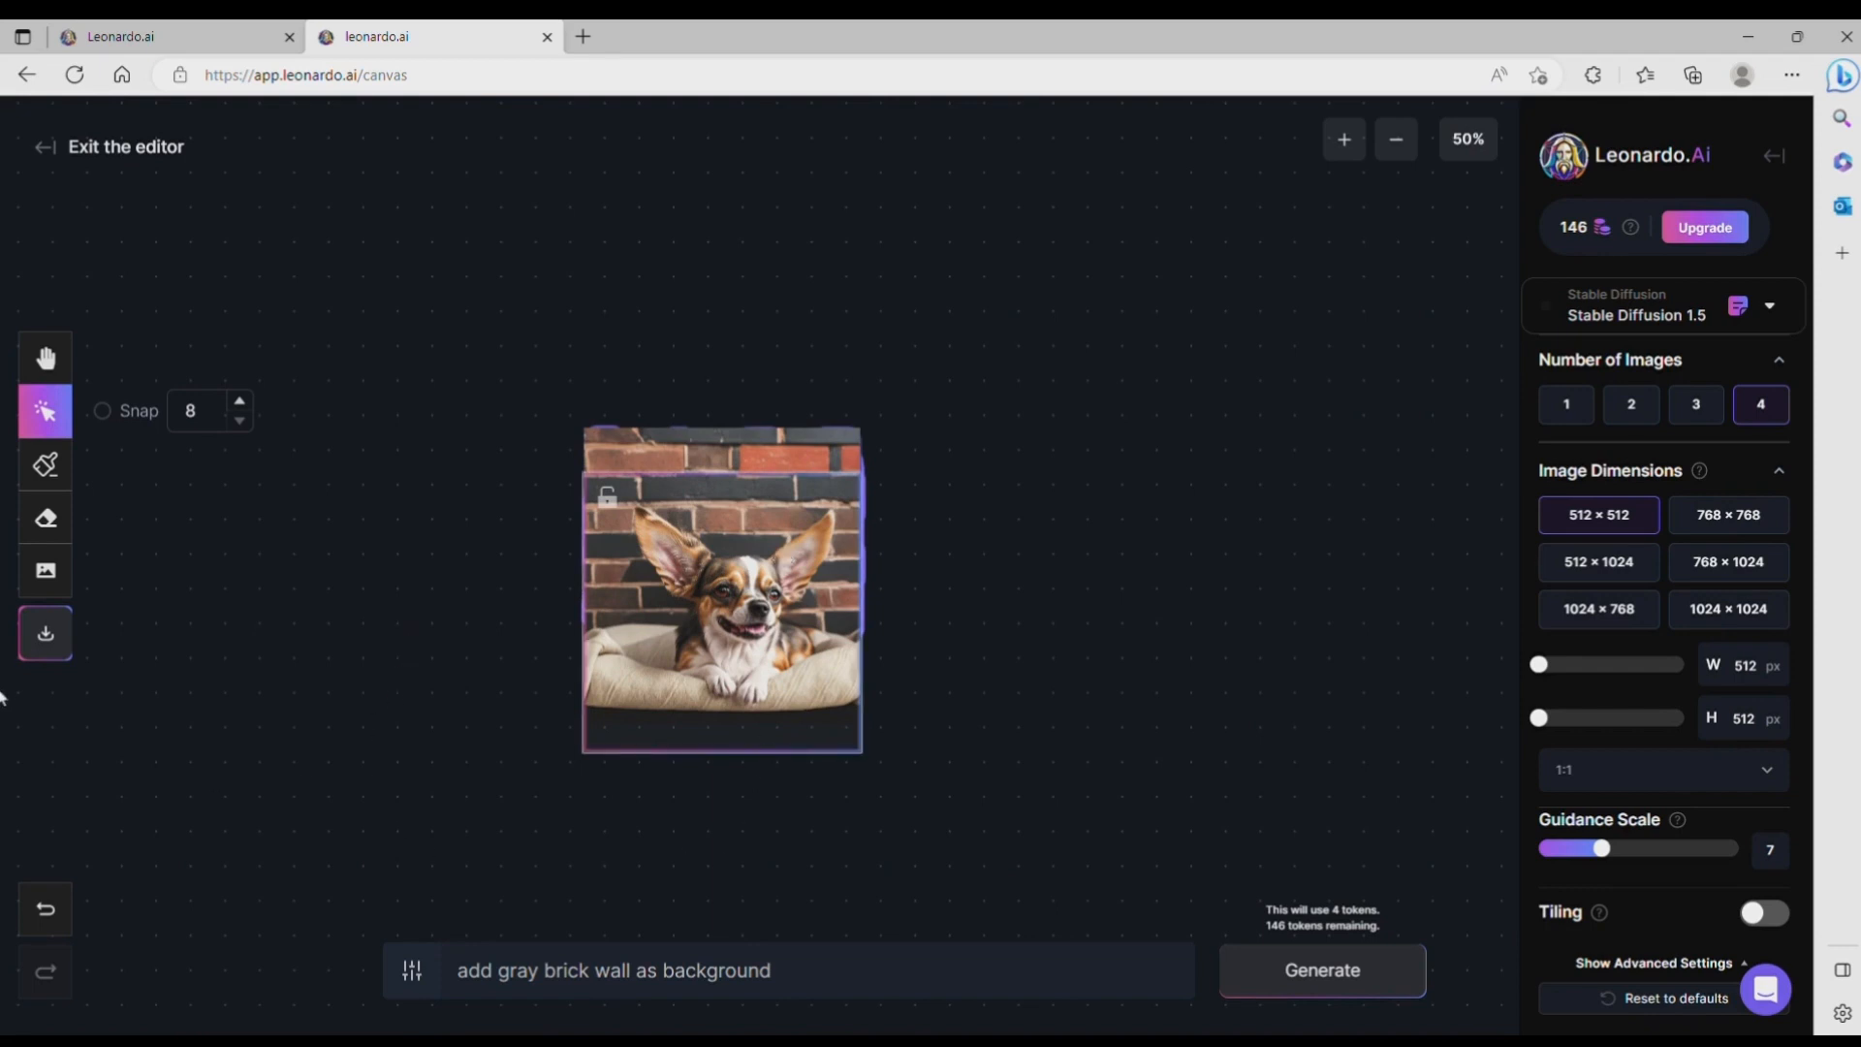
{"action": "left_click", "coordinate": [59, 480]}
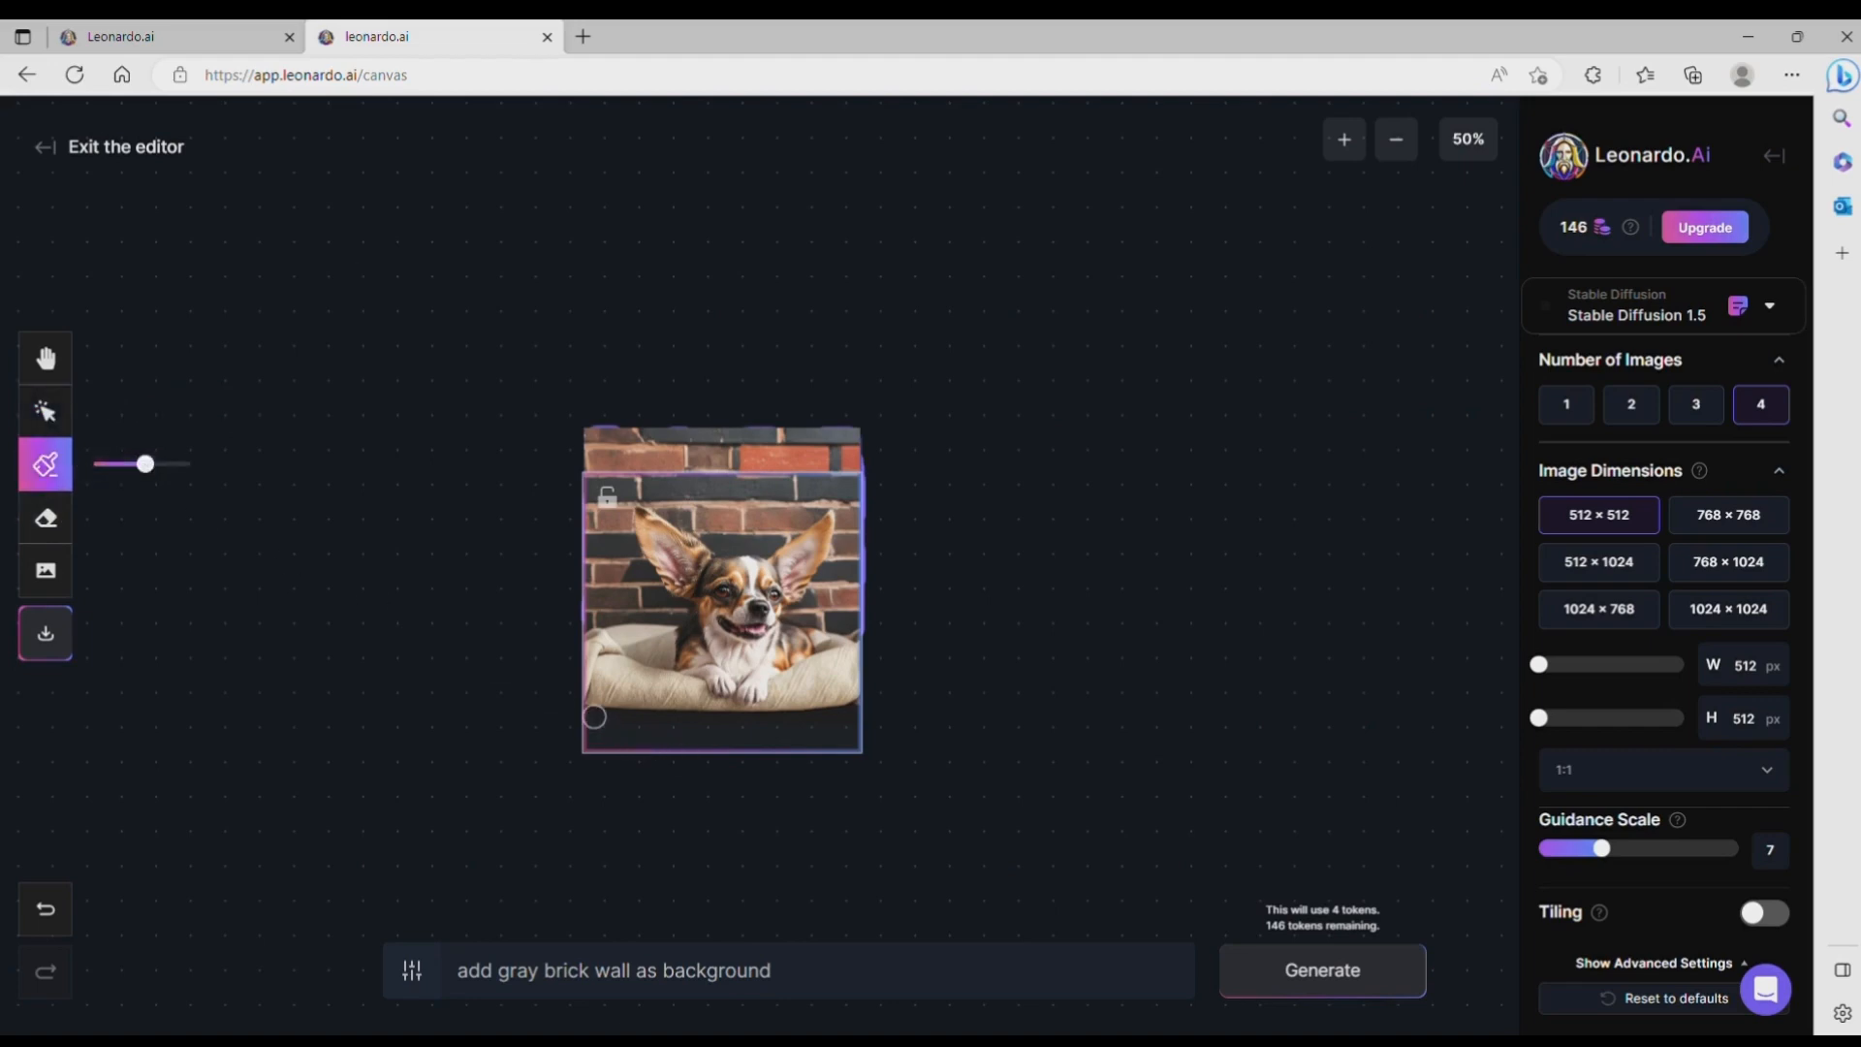
{"action": "mouse_move", "coordinate": [593, 715]}
{"action": "left_mouse_down"}
{"action": "mouse_move", "coordinate": [855, 732]}
{"action": "mouse_move", "coordinate": [593, 741]}
{"action": "mouse_move", "coordinate": [793, 727]}
{"action": "left_mouse_up"}
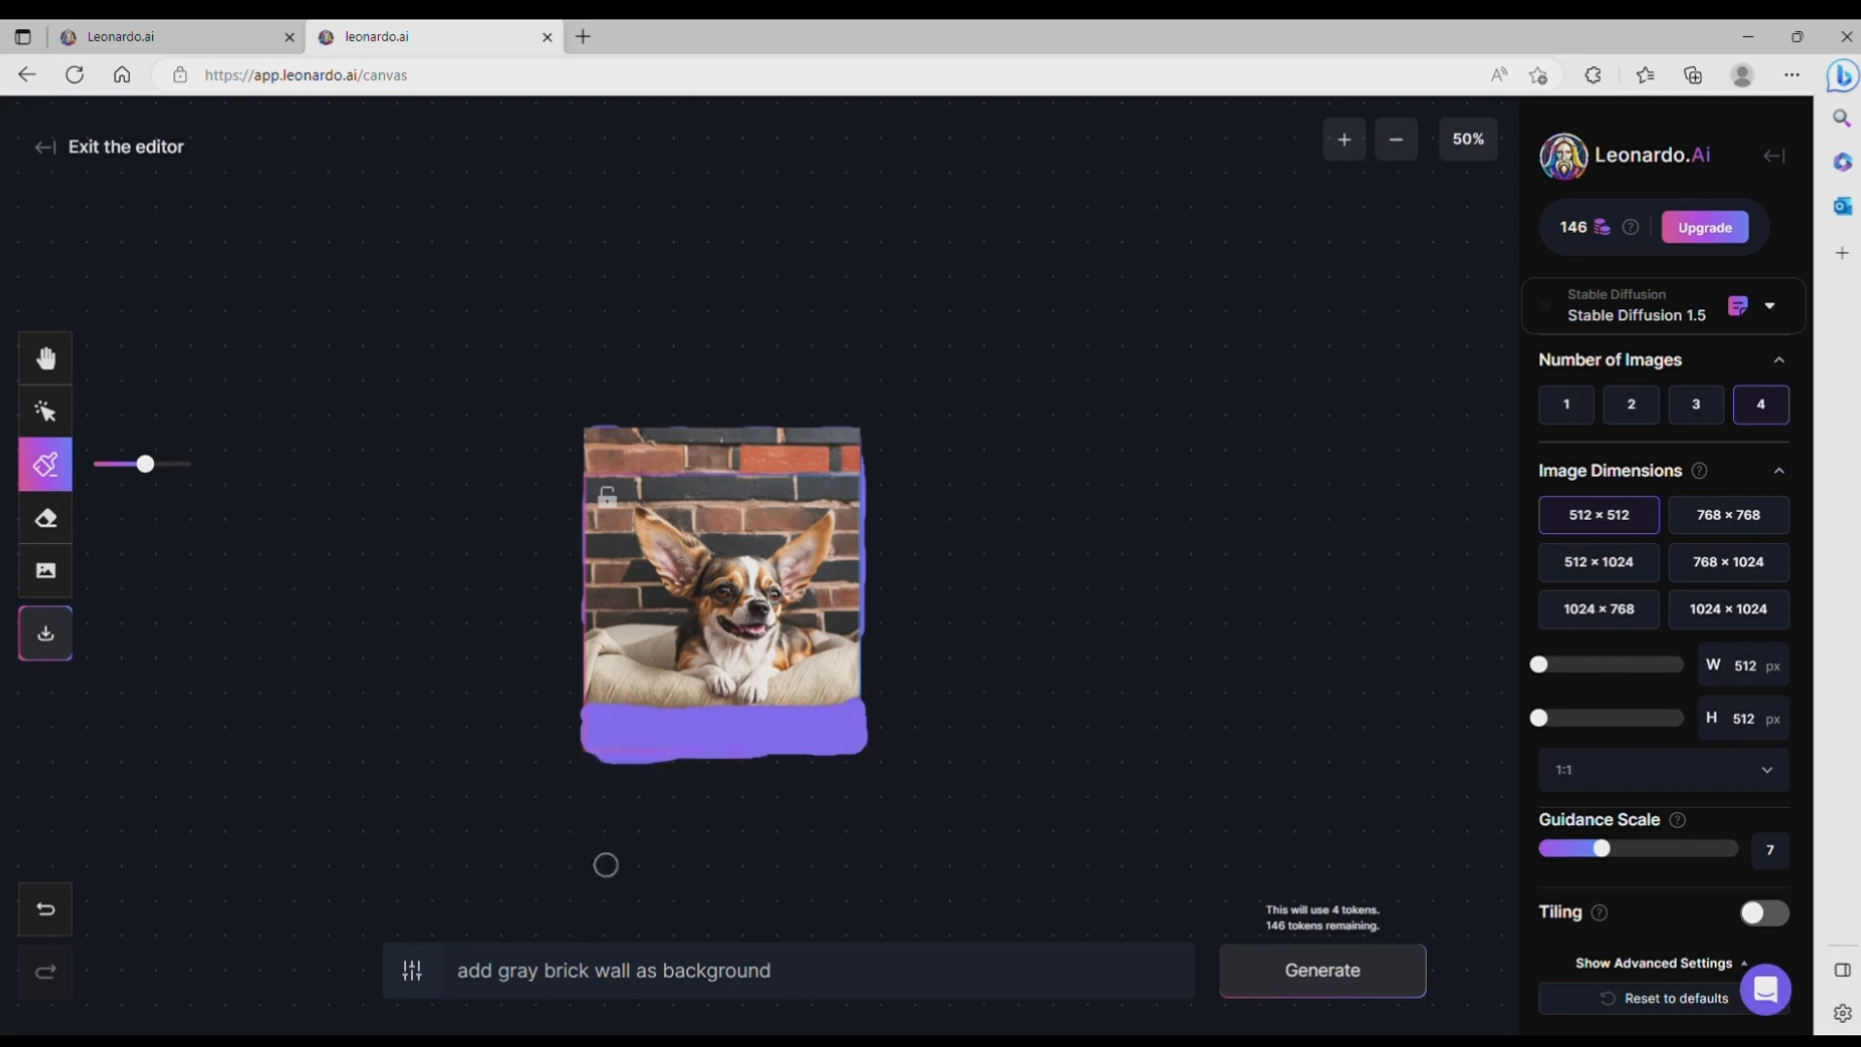
{"action": "key", "text": "v"}
Step: Generate the masked strip below the dog bed with the prompt "add wooden floor"
{"action": "left_click_drag", "start_coordinate": [772, 970], "coordinate": [498, 970]}
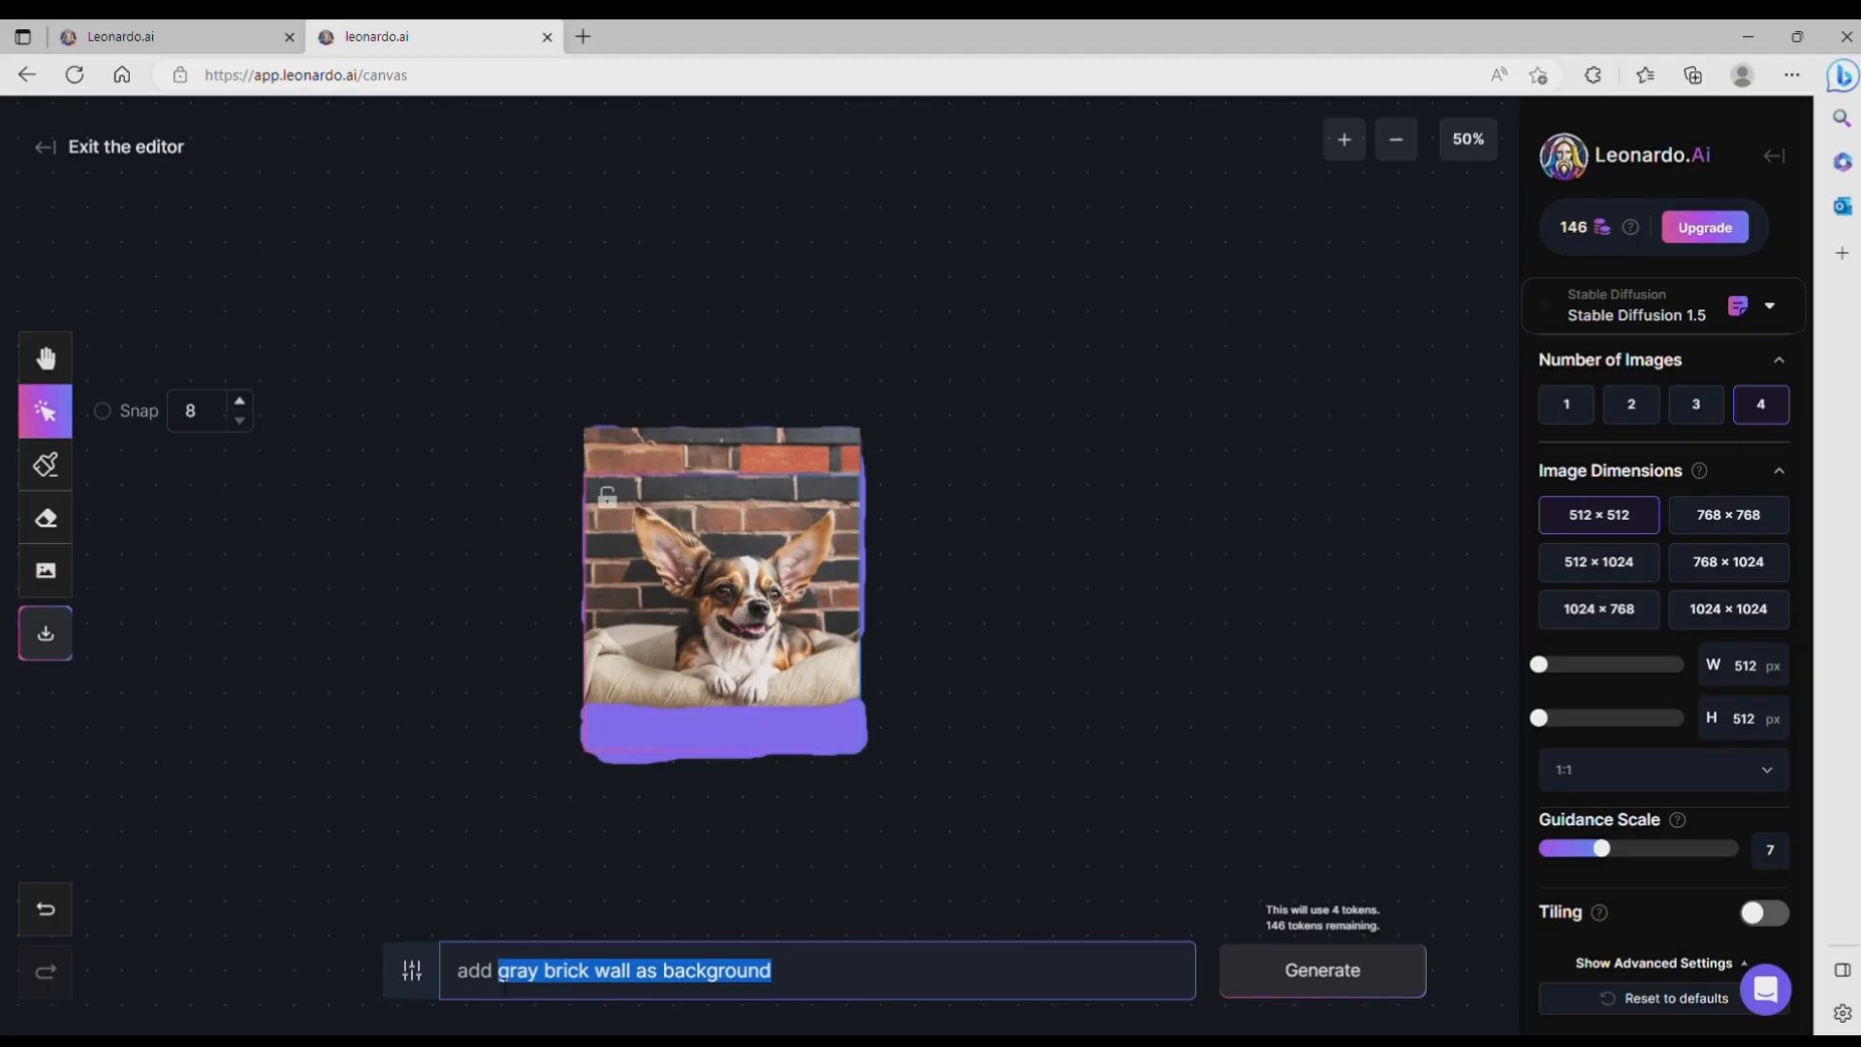
{"action": "type", "text": "w"}
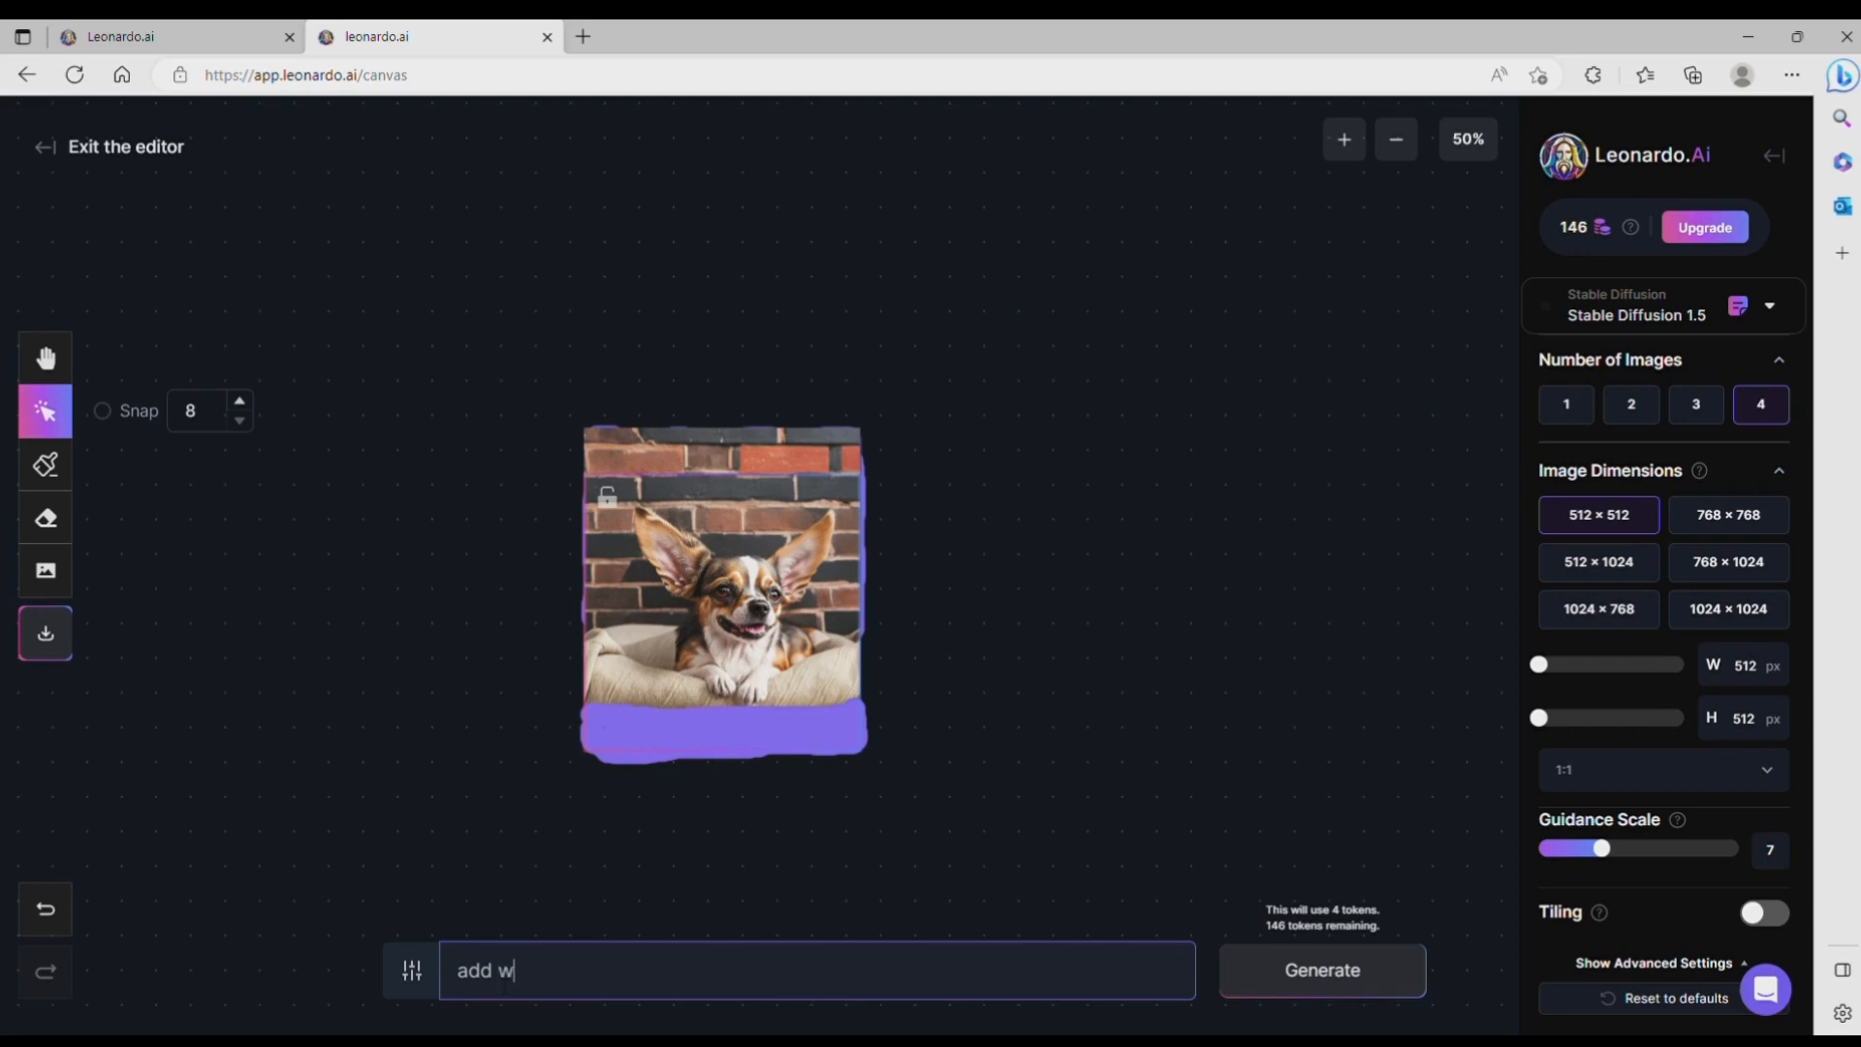
{"action": "type", "text": "ooden"}
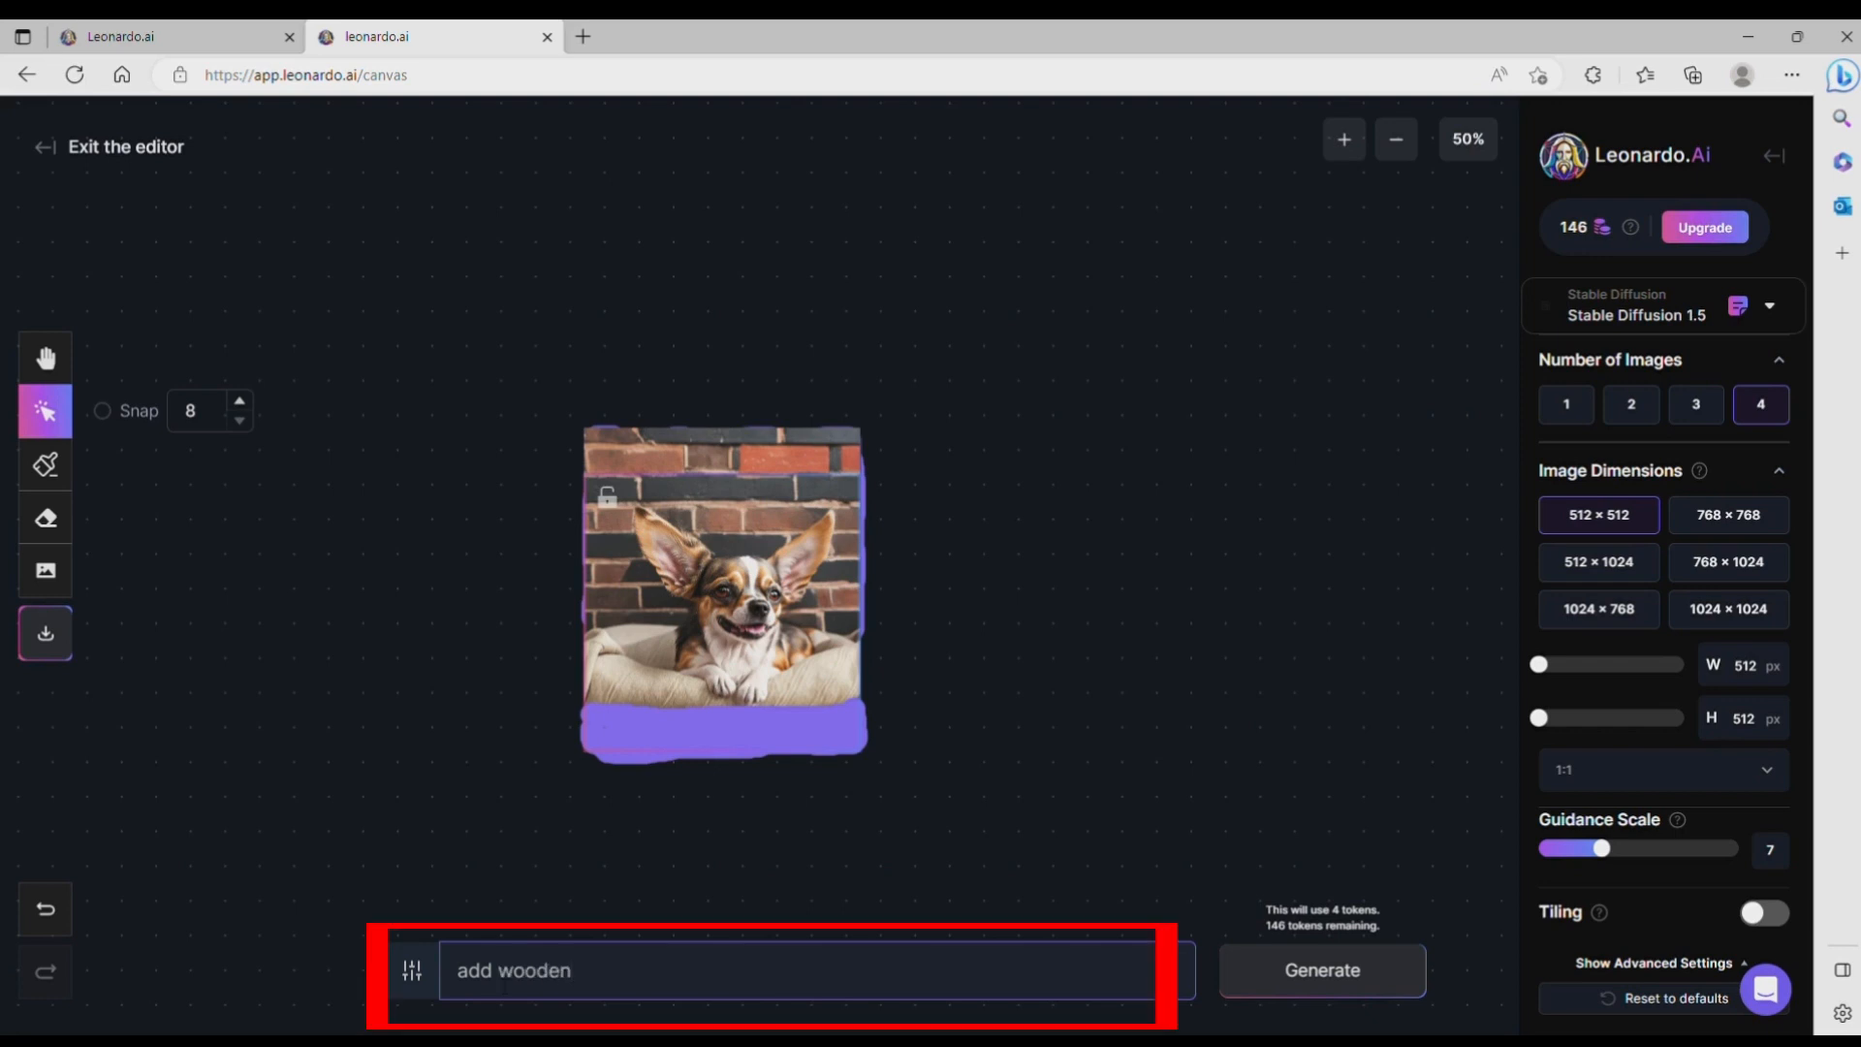
{"action": "type", "text": " fo"}
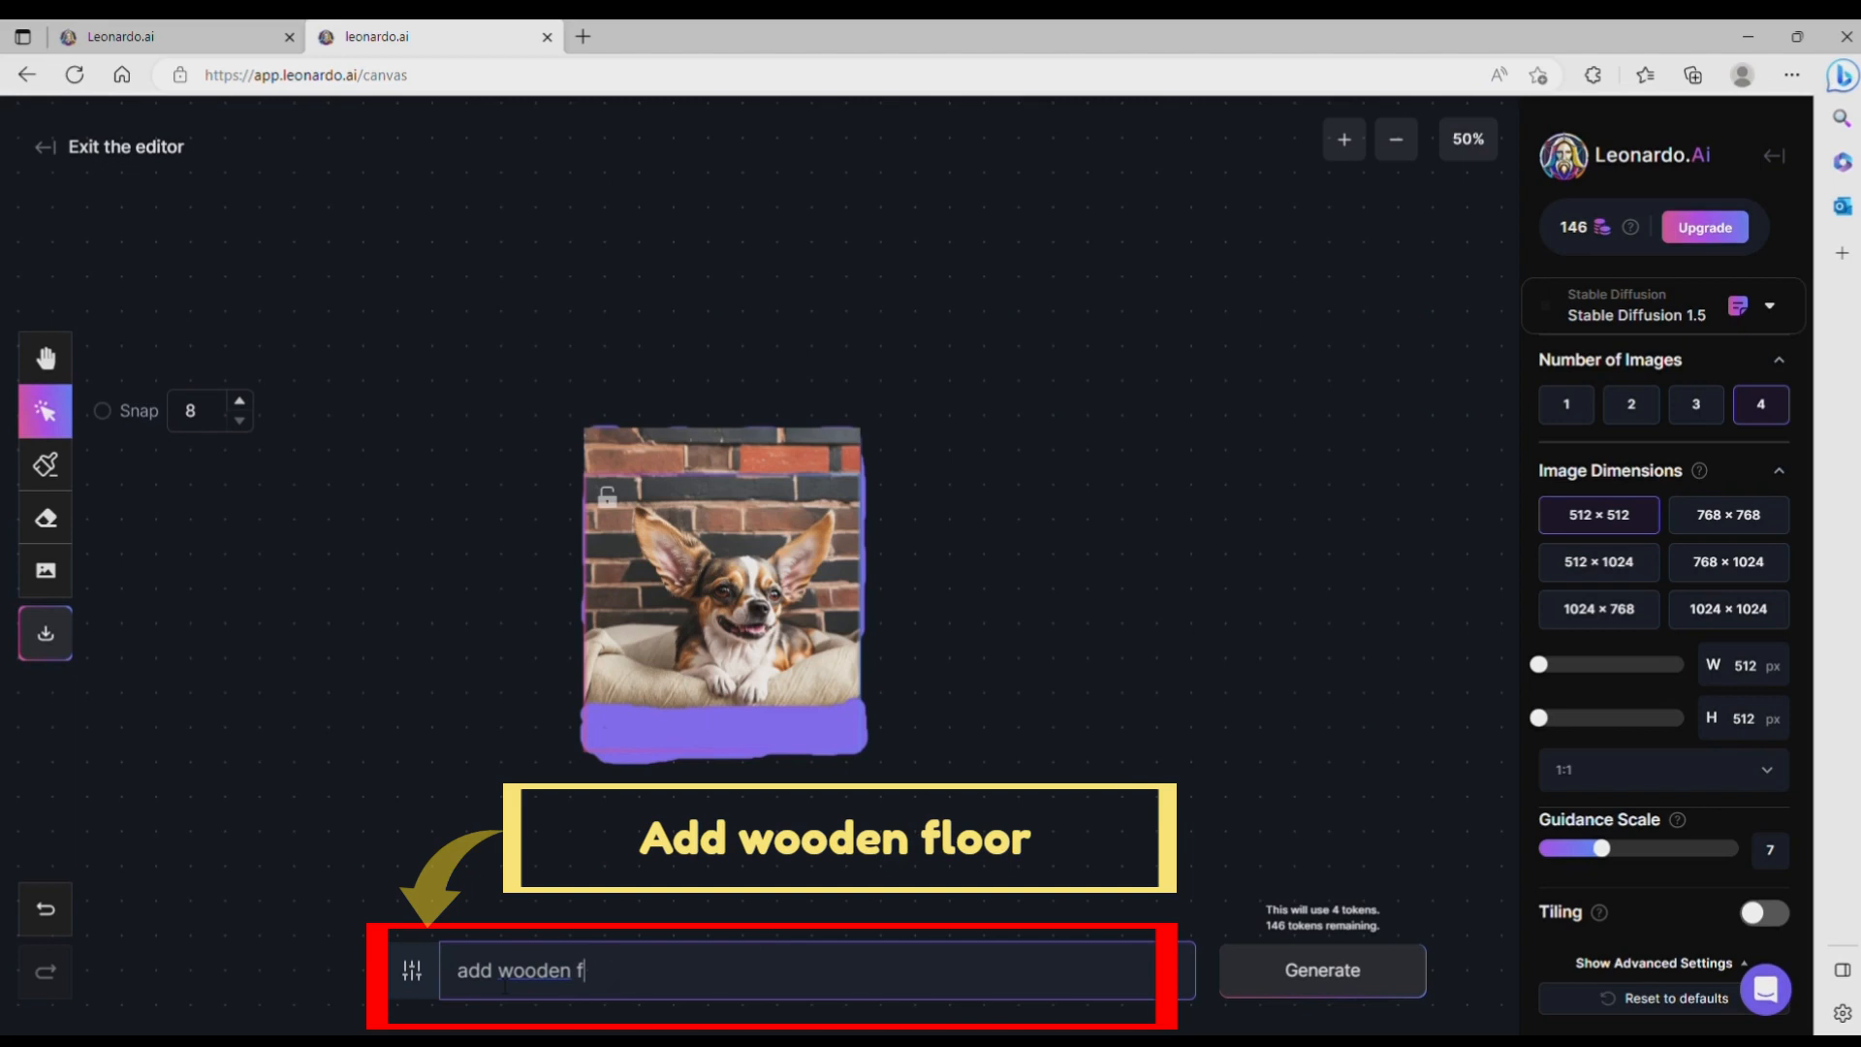
{"action": "type", "text": "oor"}
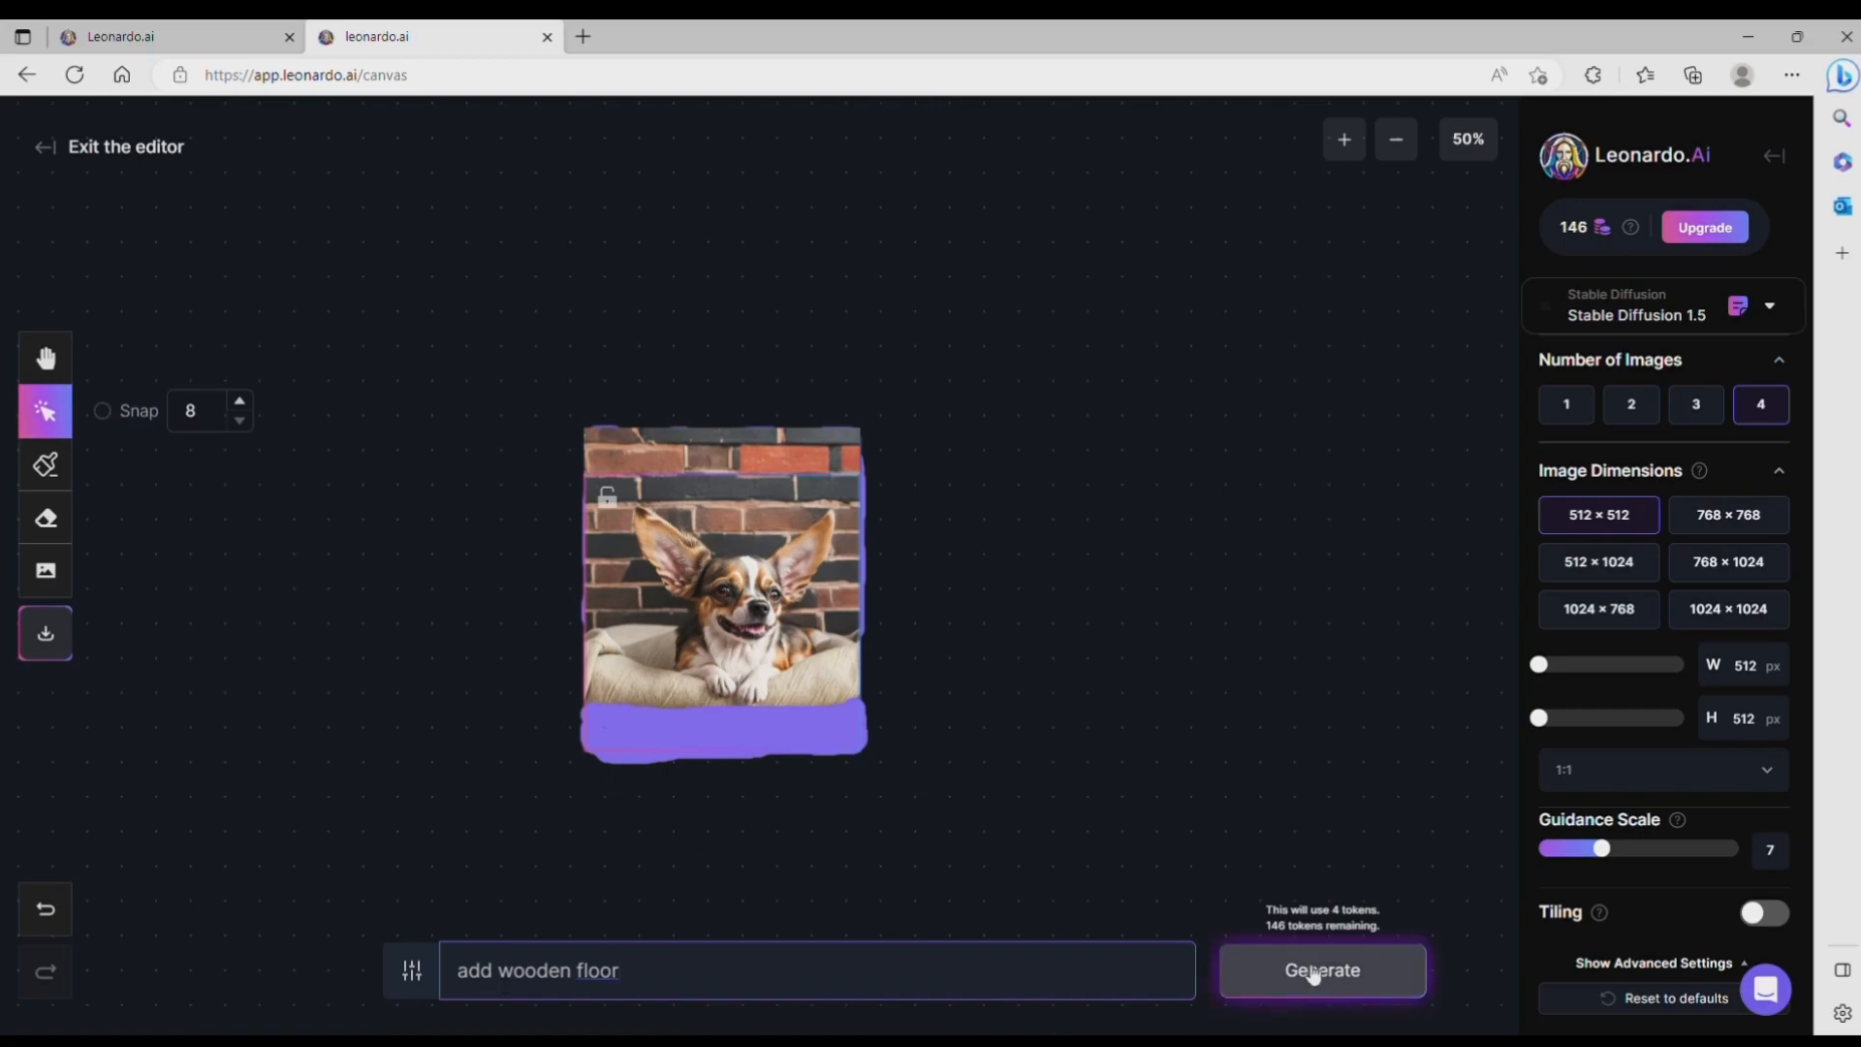
{"action": "left_click", "coordinate": [1332, 976]}
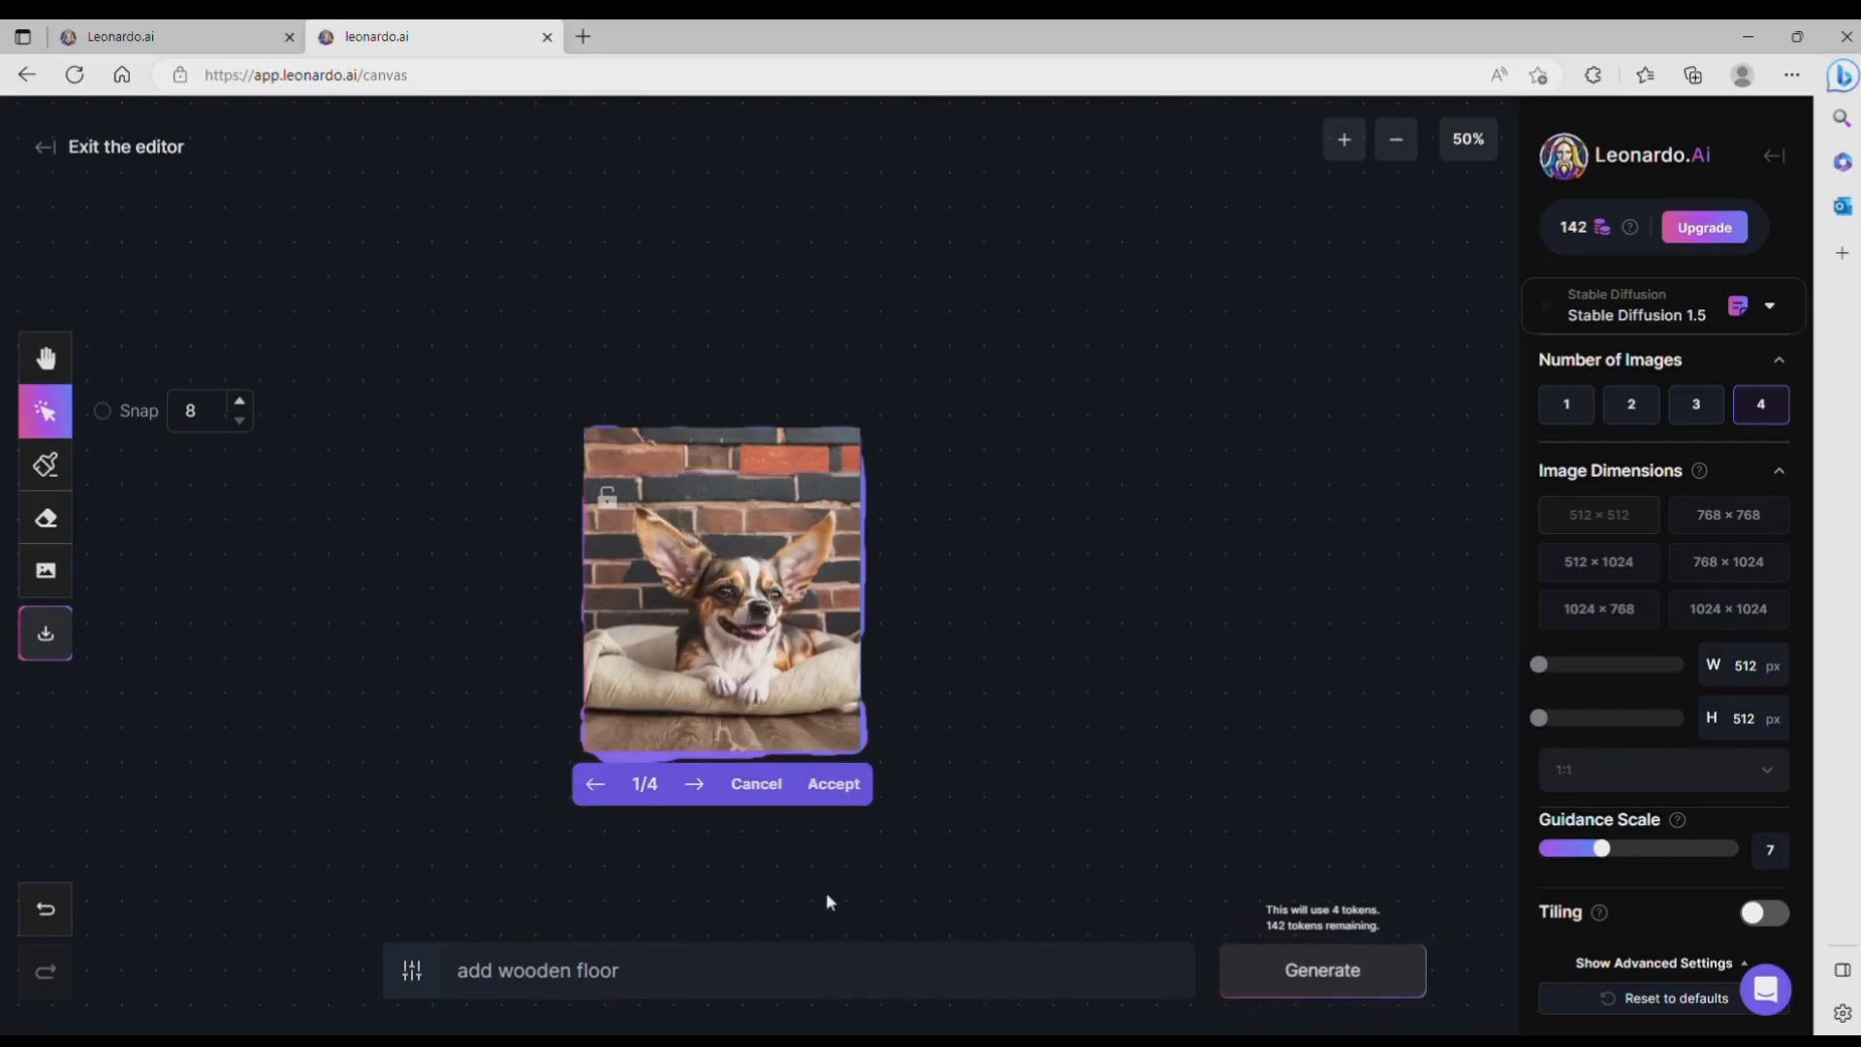
Step: Compare the four generated wooden floors and accept the first one
{"action": "left_click", "coordinate": [693, 800]}
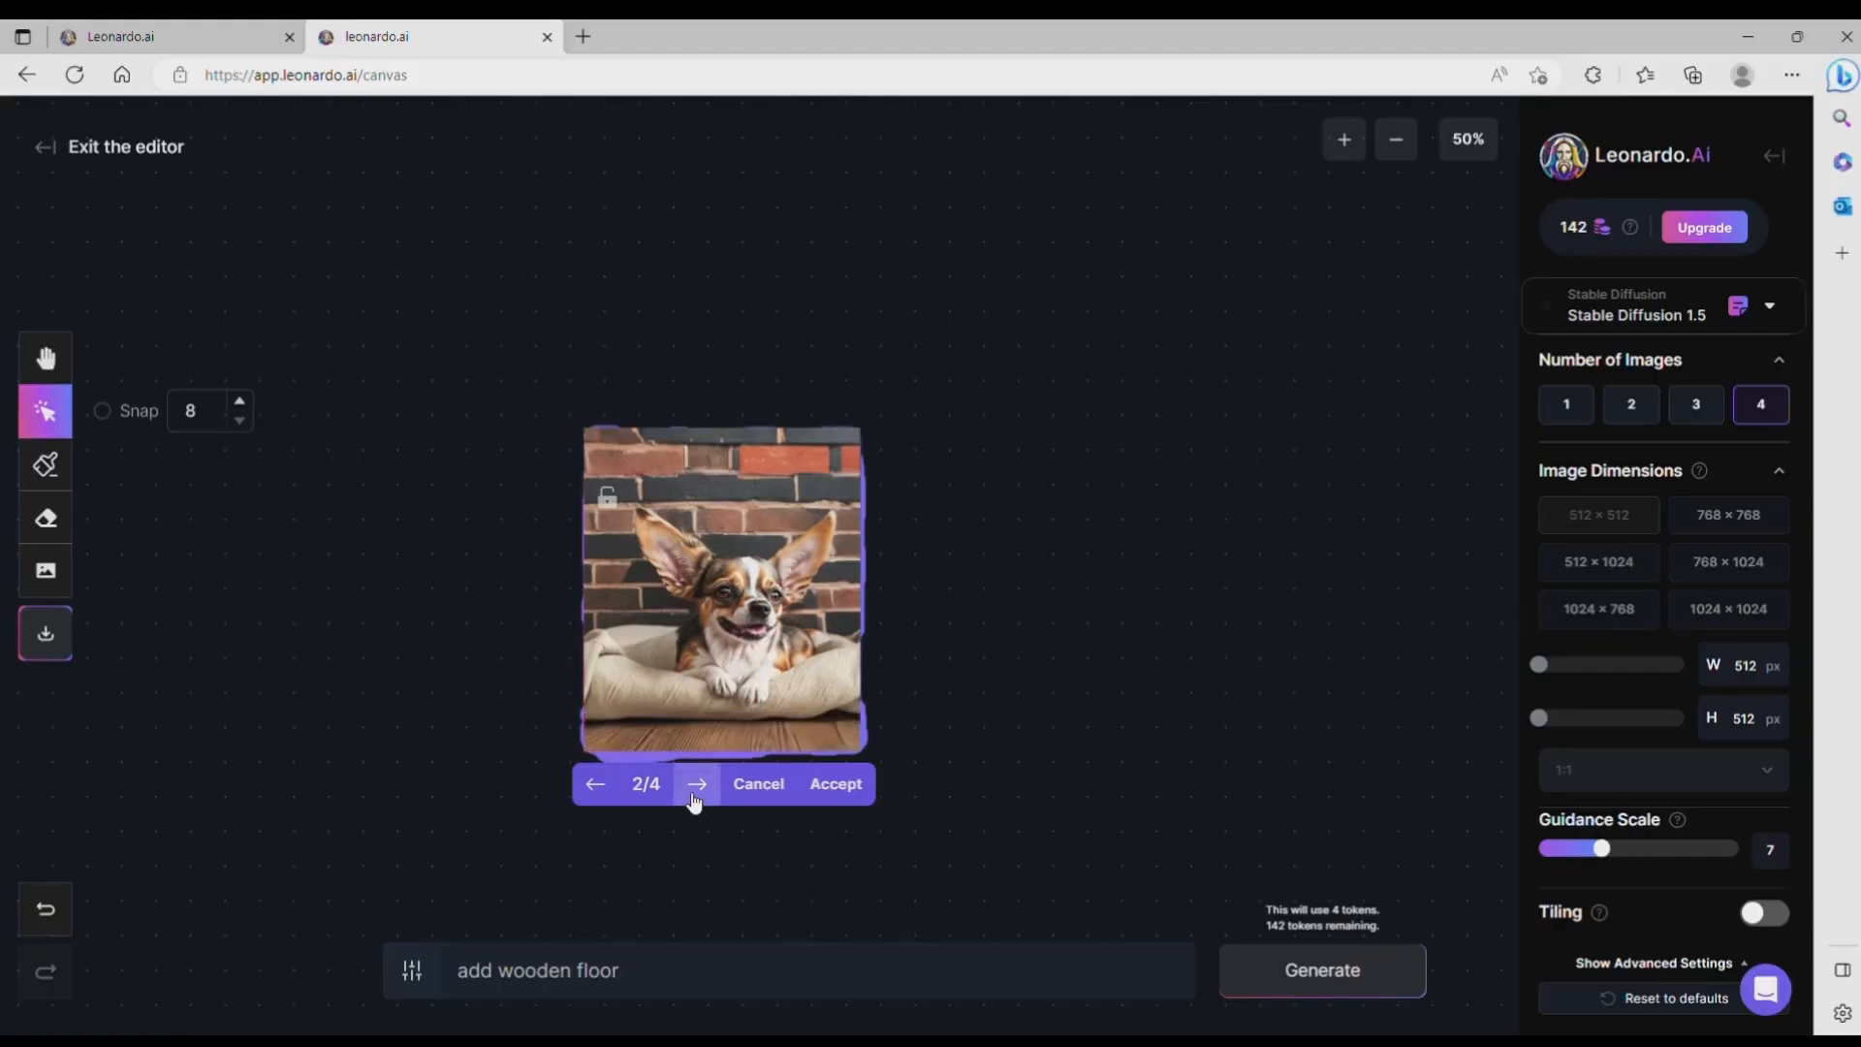
{"action": "left_click", "coordinate": [694, 799]}
{"action": "left_click", "coordinate": [694, 800]}
{"action": "left_click", "coordinate": [694, 800]}
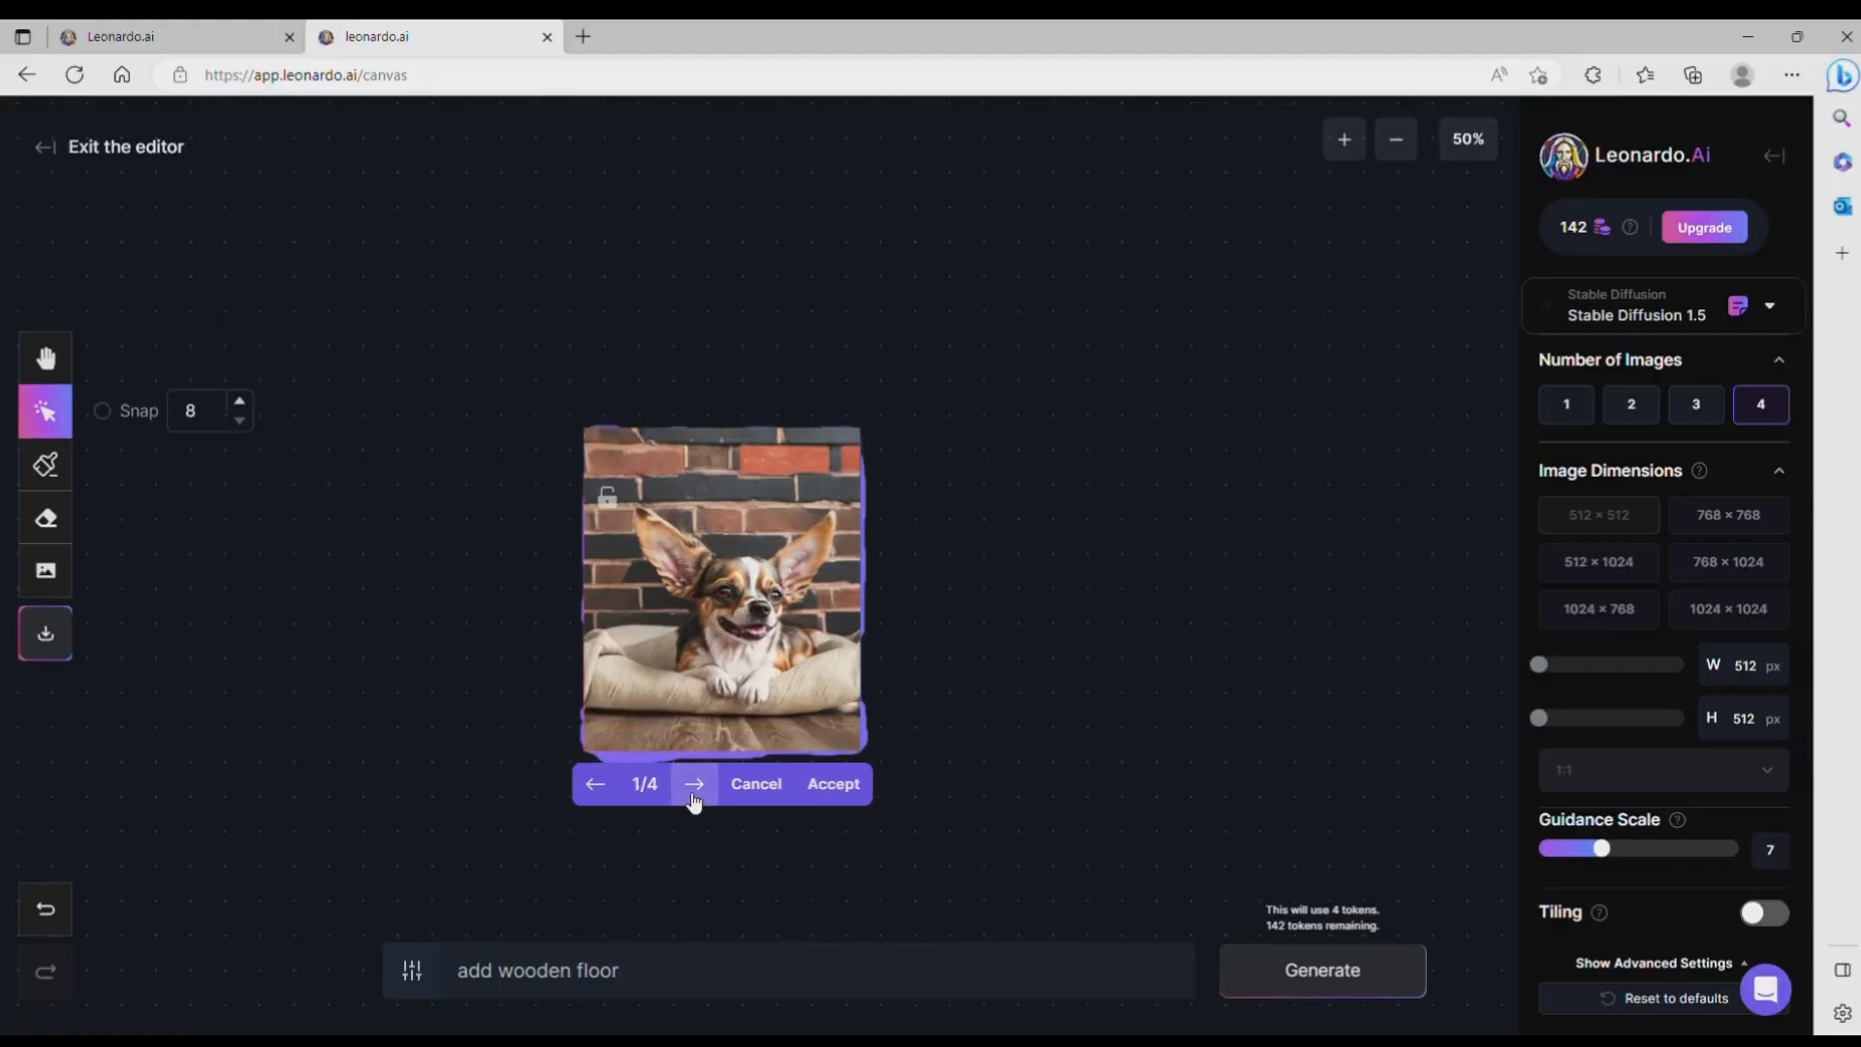
{"action": "left_click", "coordinate": [694, 799]}
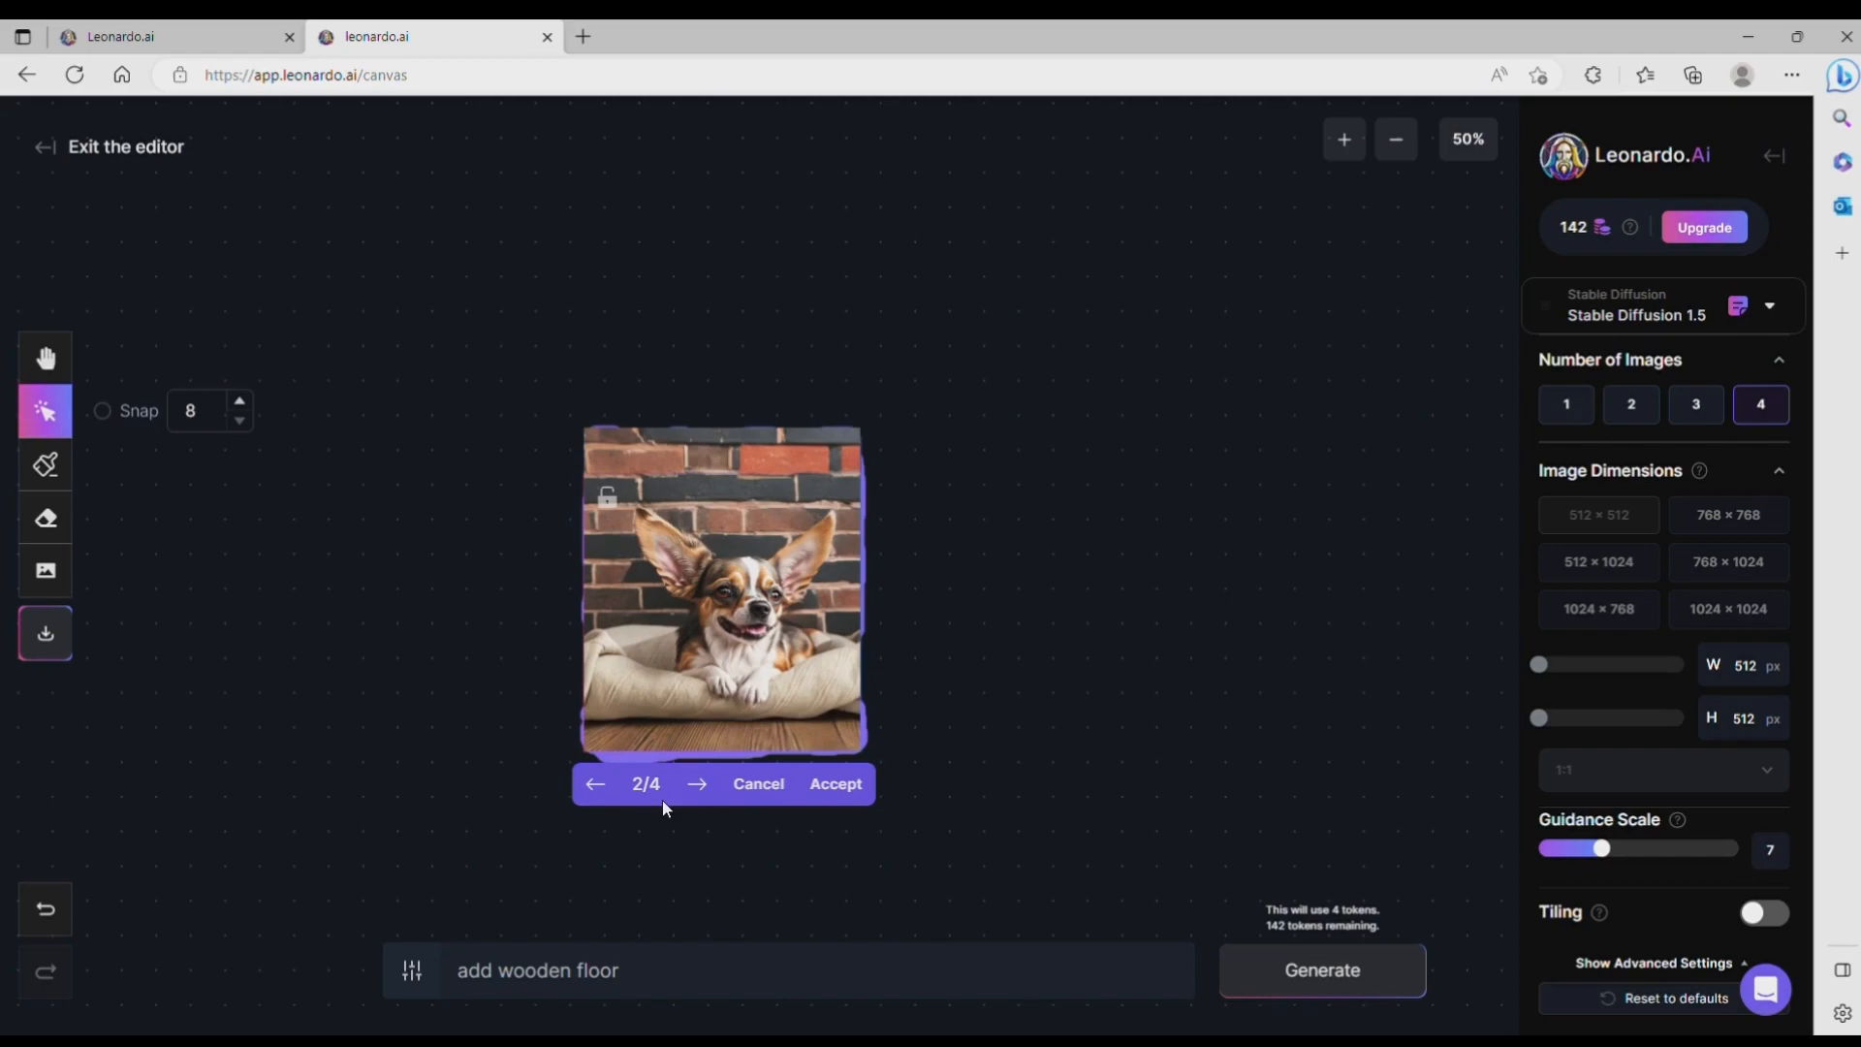
{"action": "left_click", "coordinate": [597, 785]}
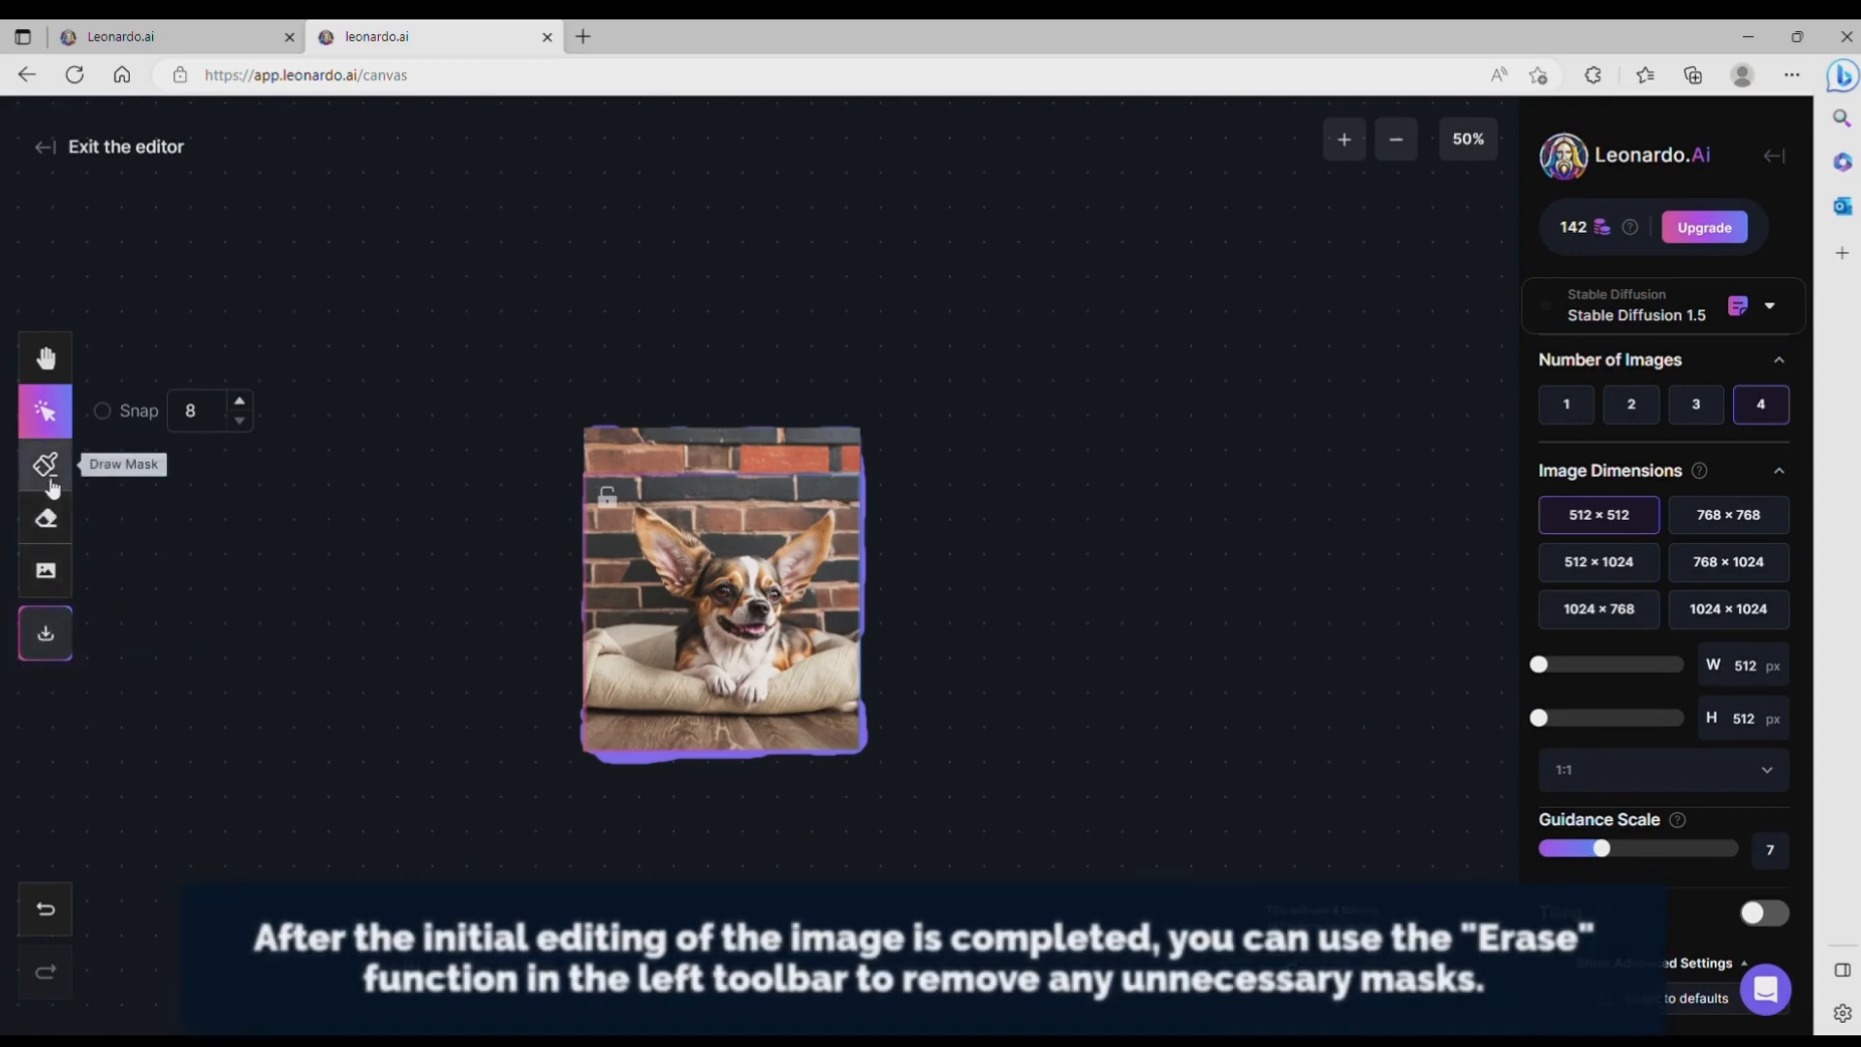
Step: Erase the leftover mask around the image's edges using a larger eraser restricted to the mask only
{"action": "left_click", "coordinate": [56, 526]}
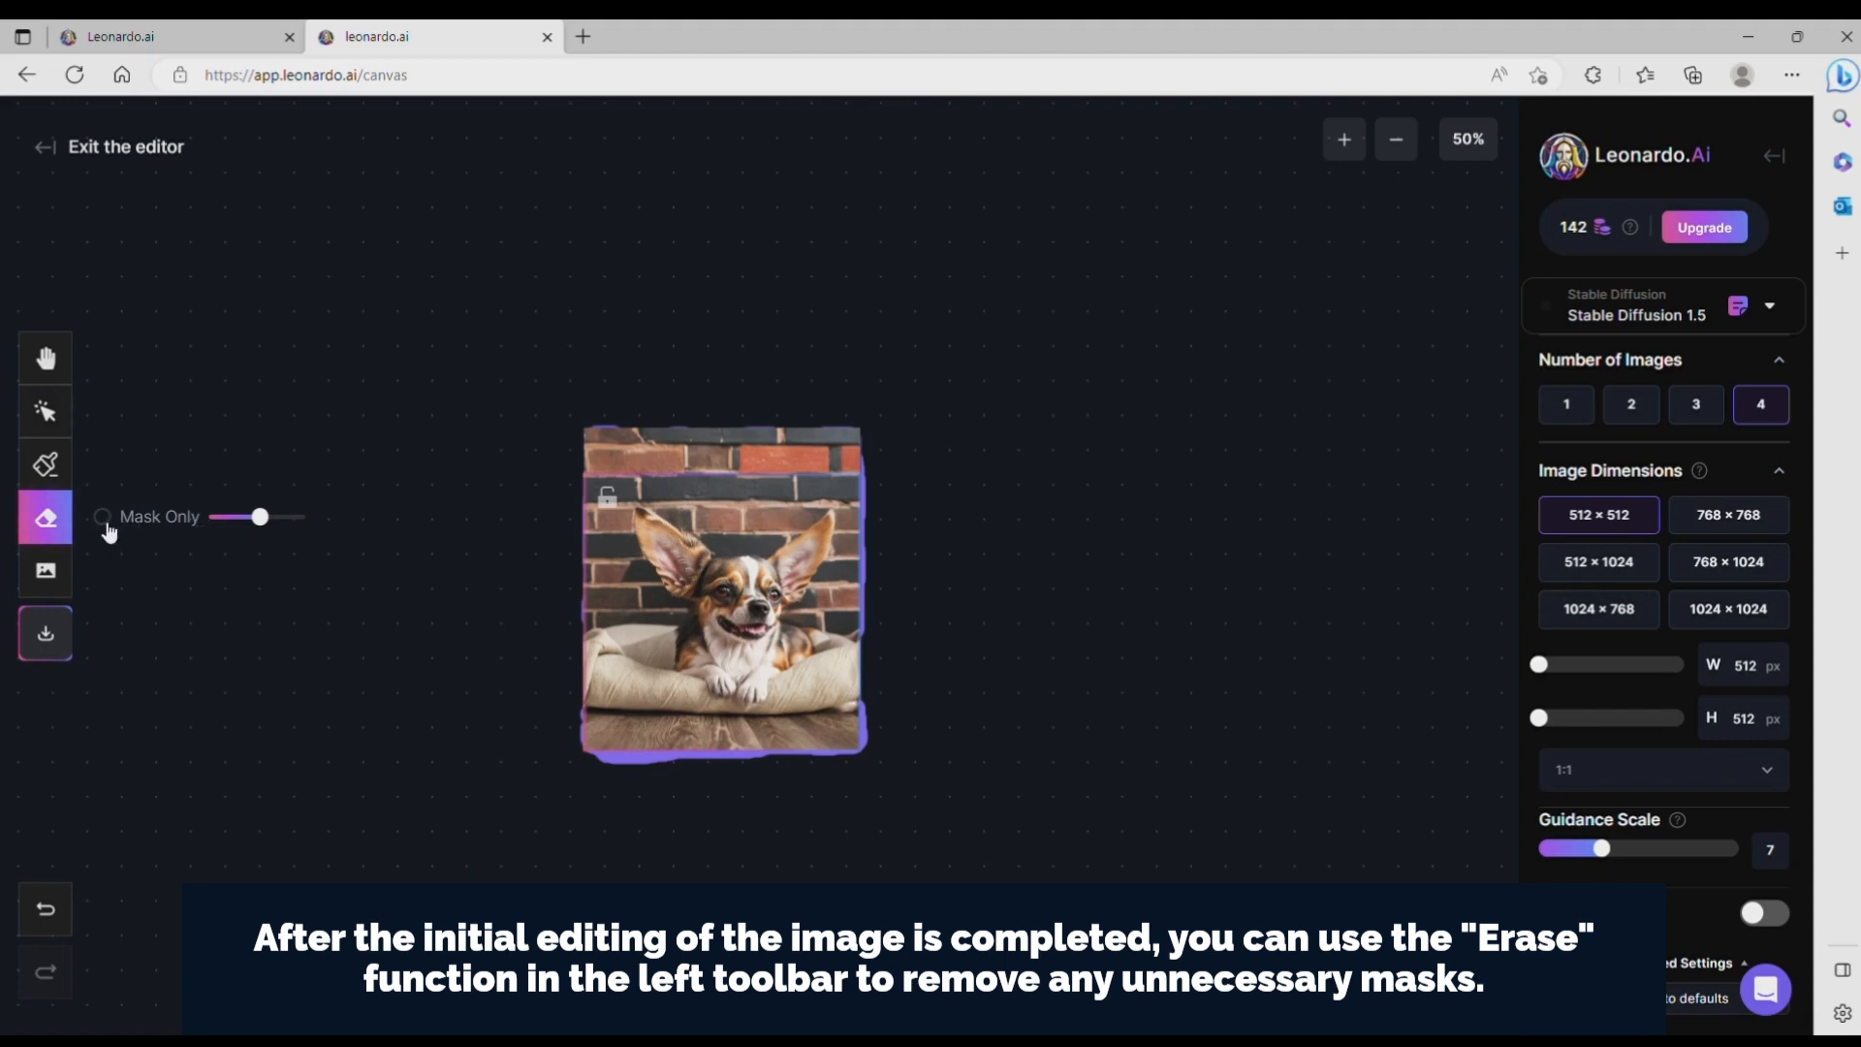
{"action": "left_click", "coordinate": [104, 518]}
{"action": "left_click_drag", "start_coordinate": [271, 520], "coordinate": [296, 517]}
{"action": "mouse_move", "coordinate": [867, 462]}
{"action": "left_mouse_down"}
{"action": "mouse_move", "coordinate": [856, 745]}
{"action": "mouse_move", "coordinate": [636, 767]}
{"action": "mouse_move", "coordinate": [569, 743]}
{"action": "mouse_move", "coordinate": [592, 655]}
{"action": "mouse_move", "coordinate": [591, 465]}
{"action": "mouse_move", "coordinate": [760, 416]}
{"action": "left_mouse_up"}
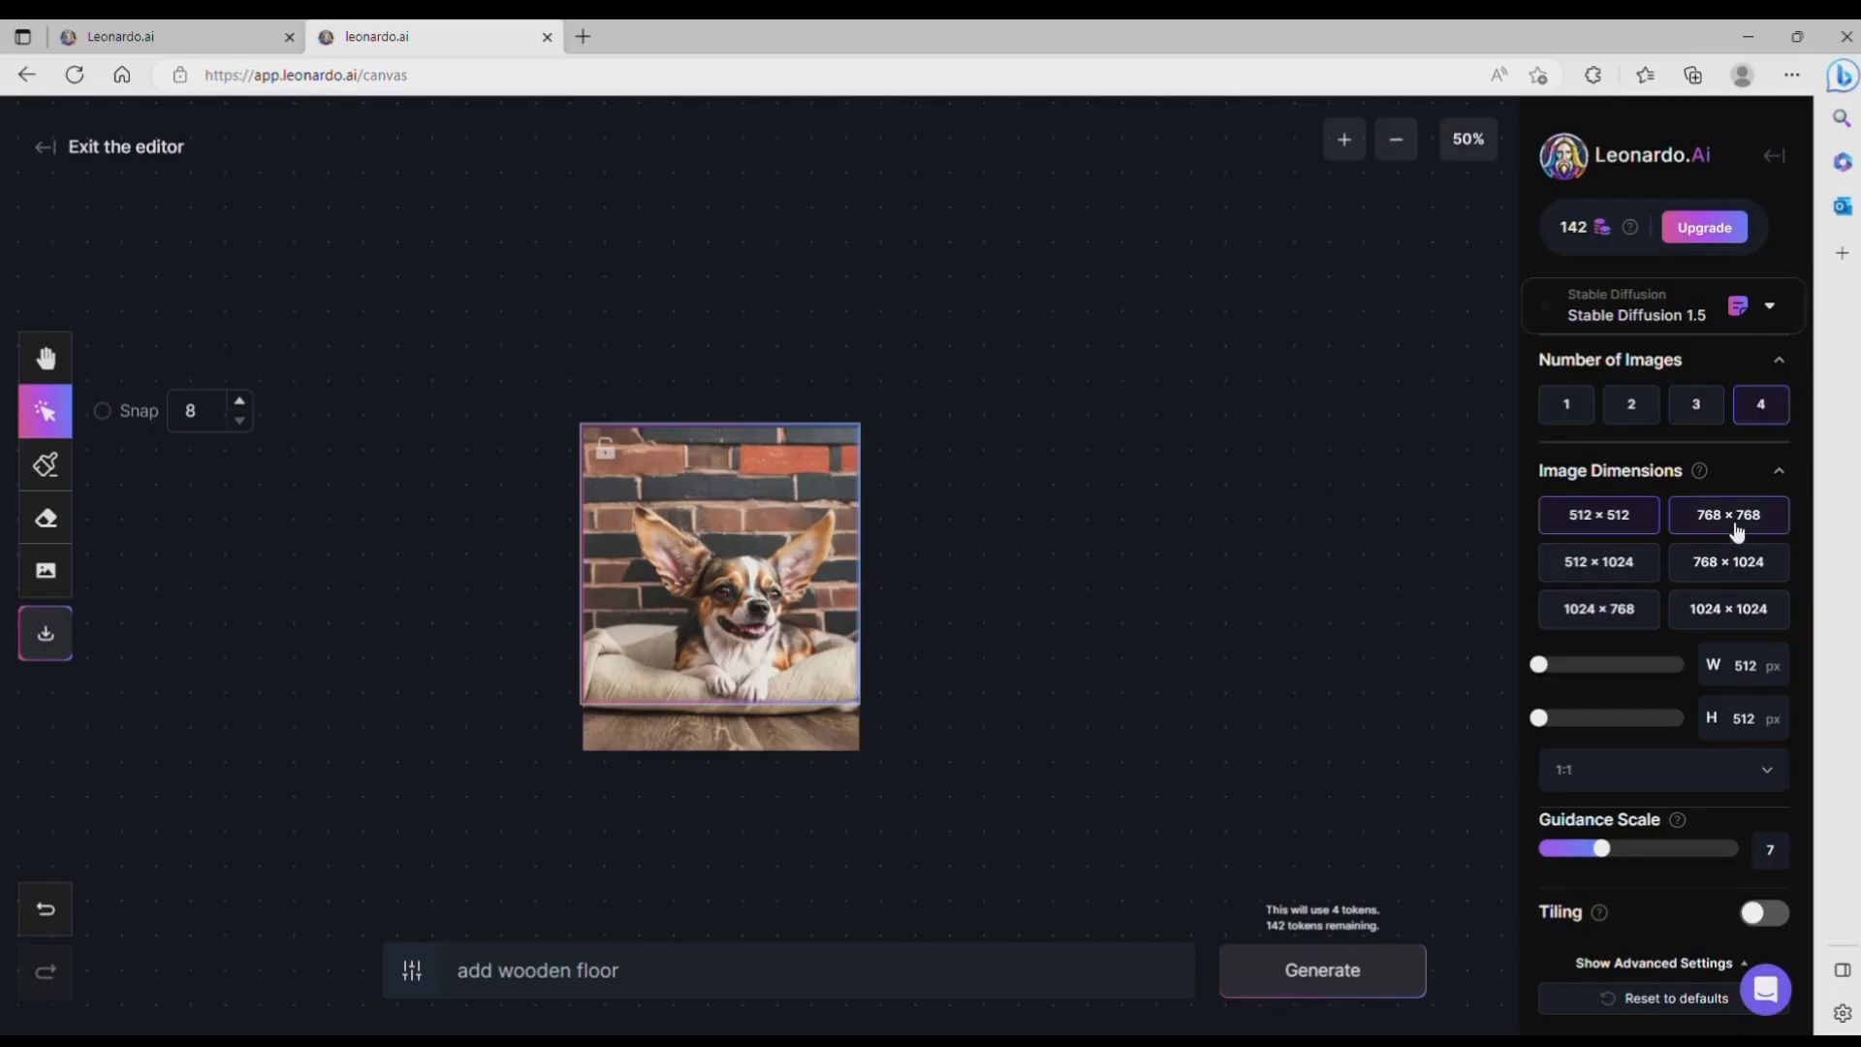
Step: Resize the generation frame to 1024 × 640 px and position it over the dog image and the empty area to its right
{"action": "left_click", "coordinate": [1736, 532]}
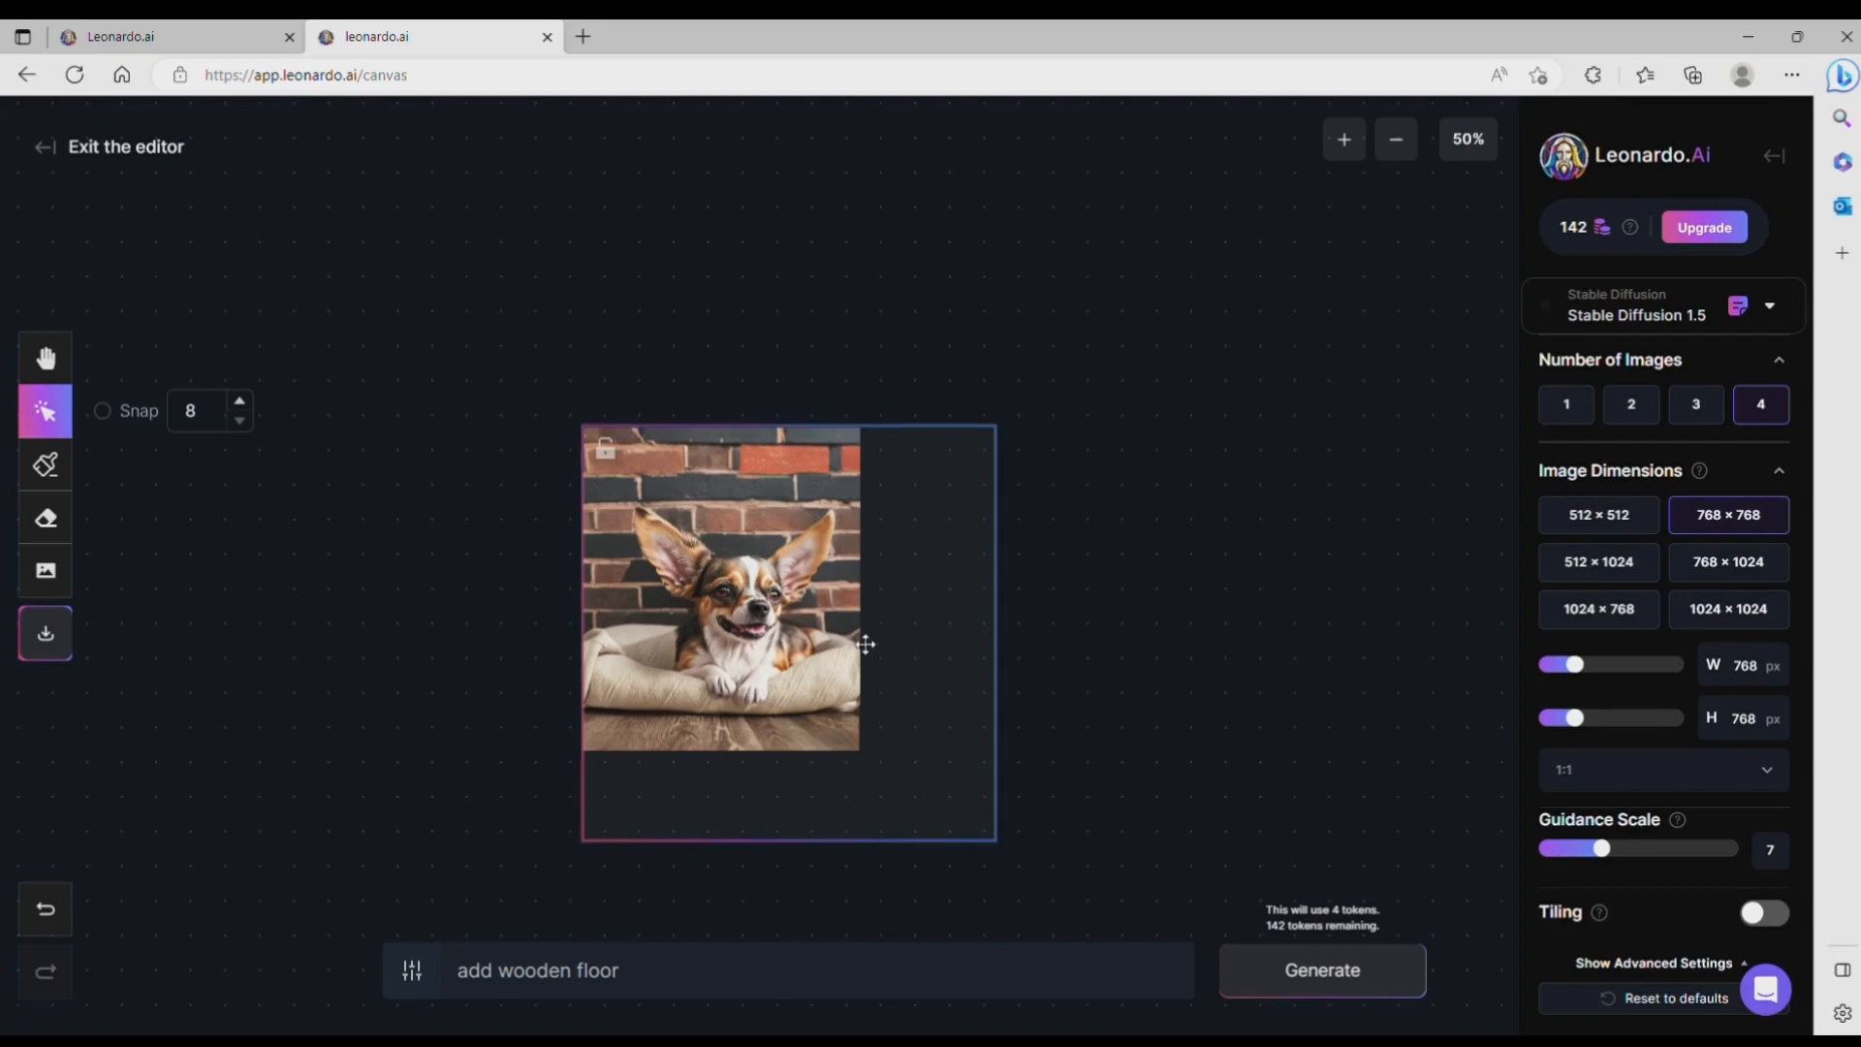
{"action": "left_click_drag", "start_coordinate": [887, 634], "coordinate": [874, 543]}
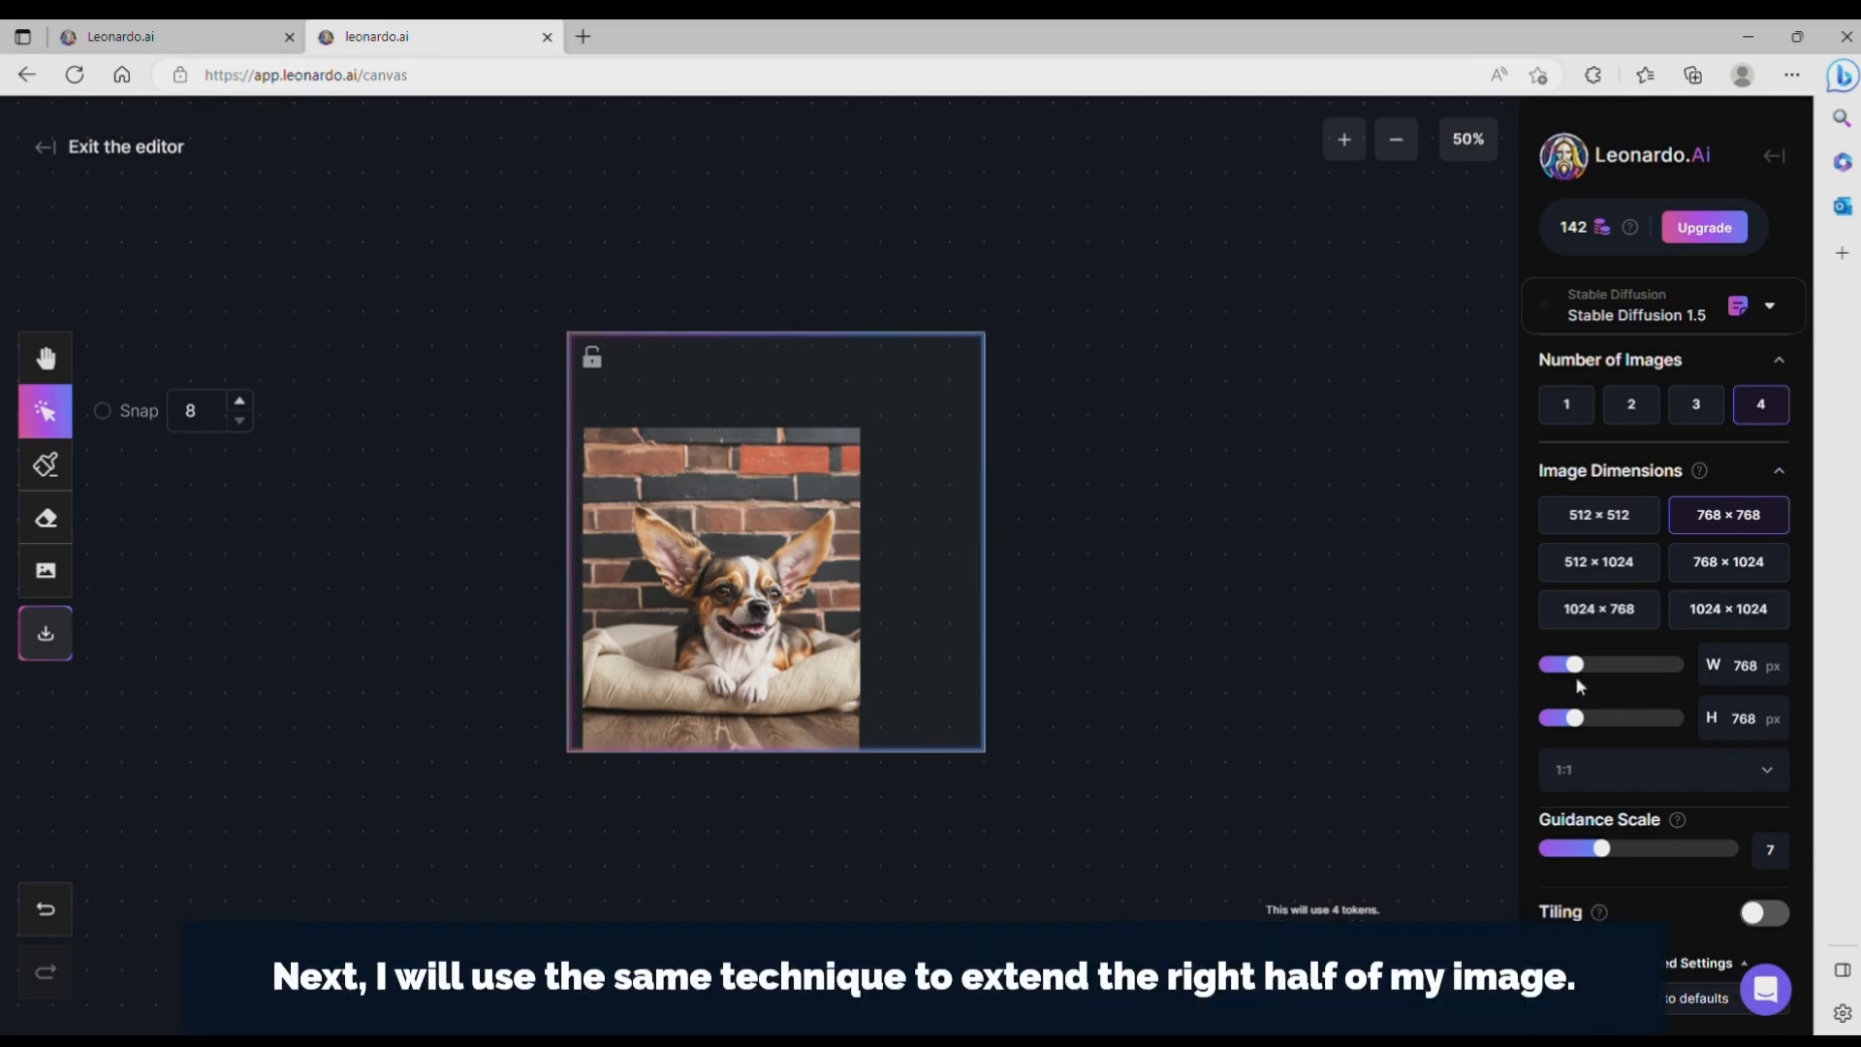
{"action": "left_click_drag", "start_coordinate": [1572, 722], "coordinate": [1556, 718]}
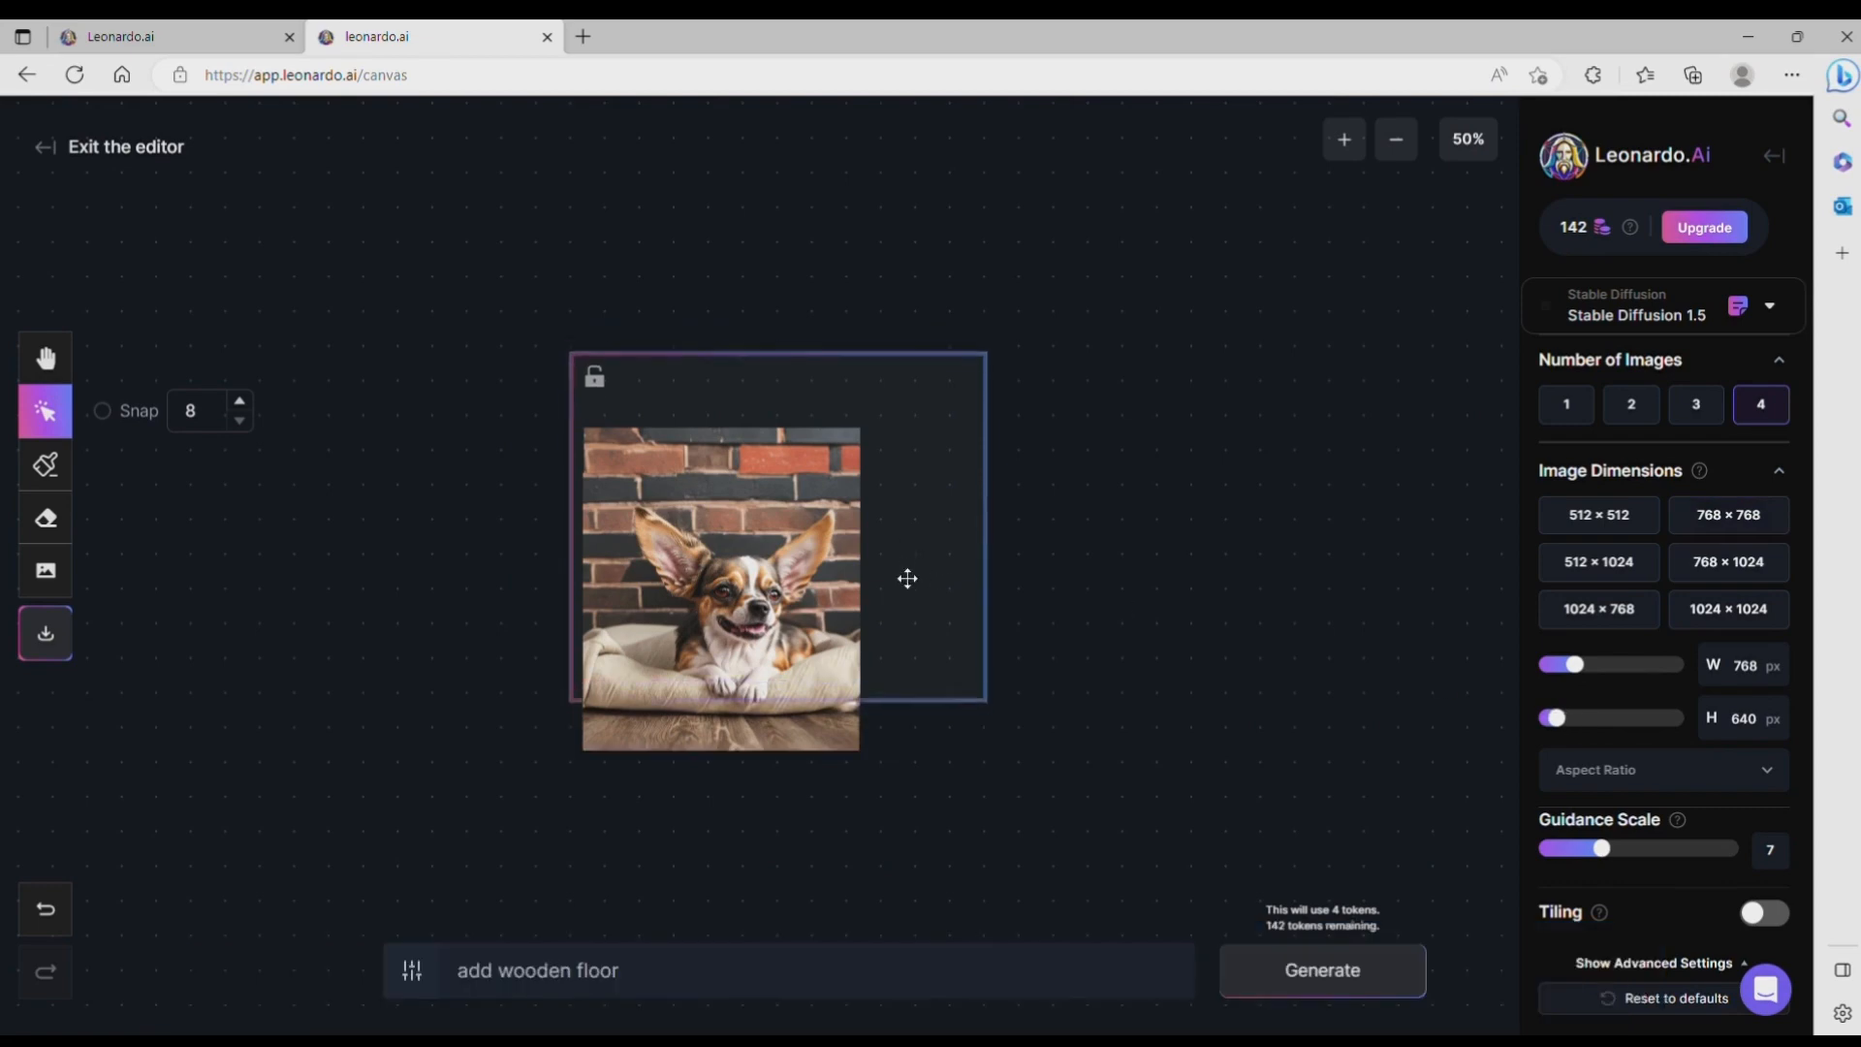
{"action": "left_click_drag", "start_coordinate": [909, 614], "coordinate": [908, 625]}
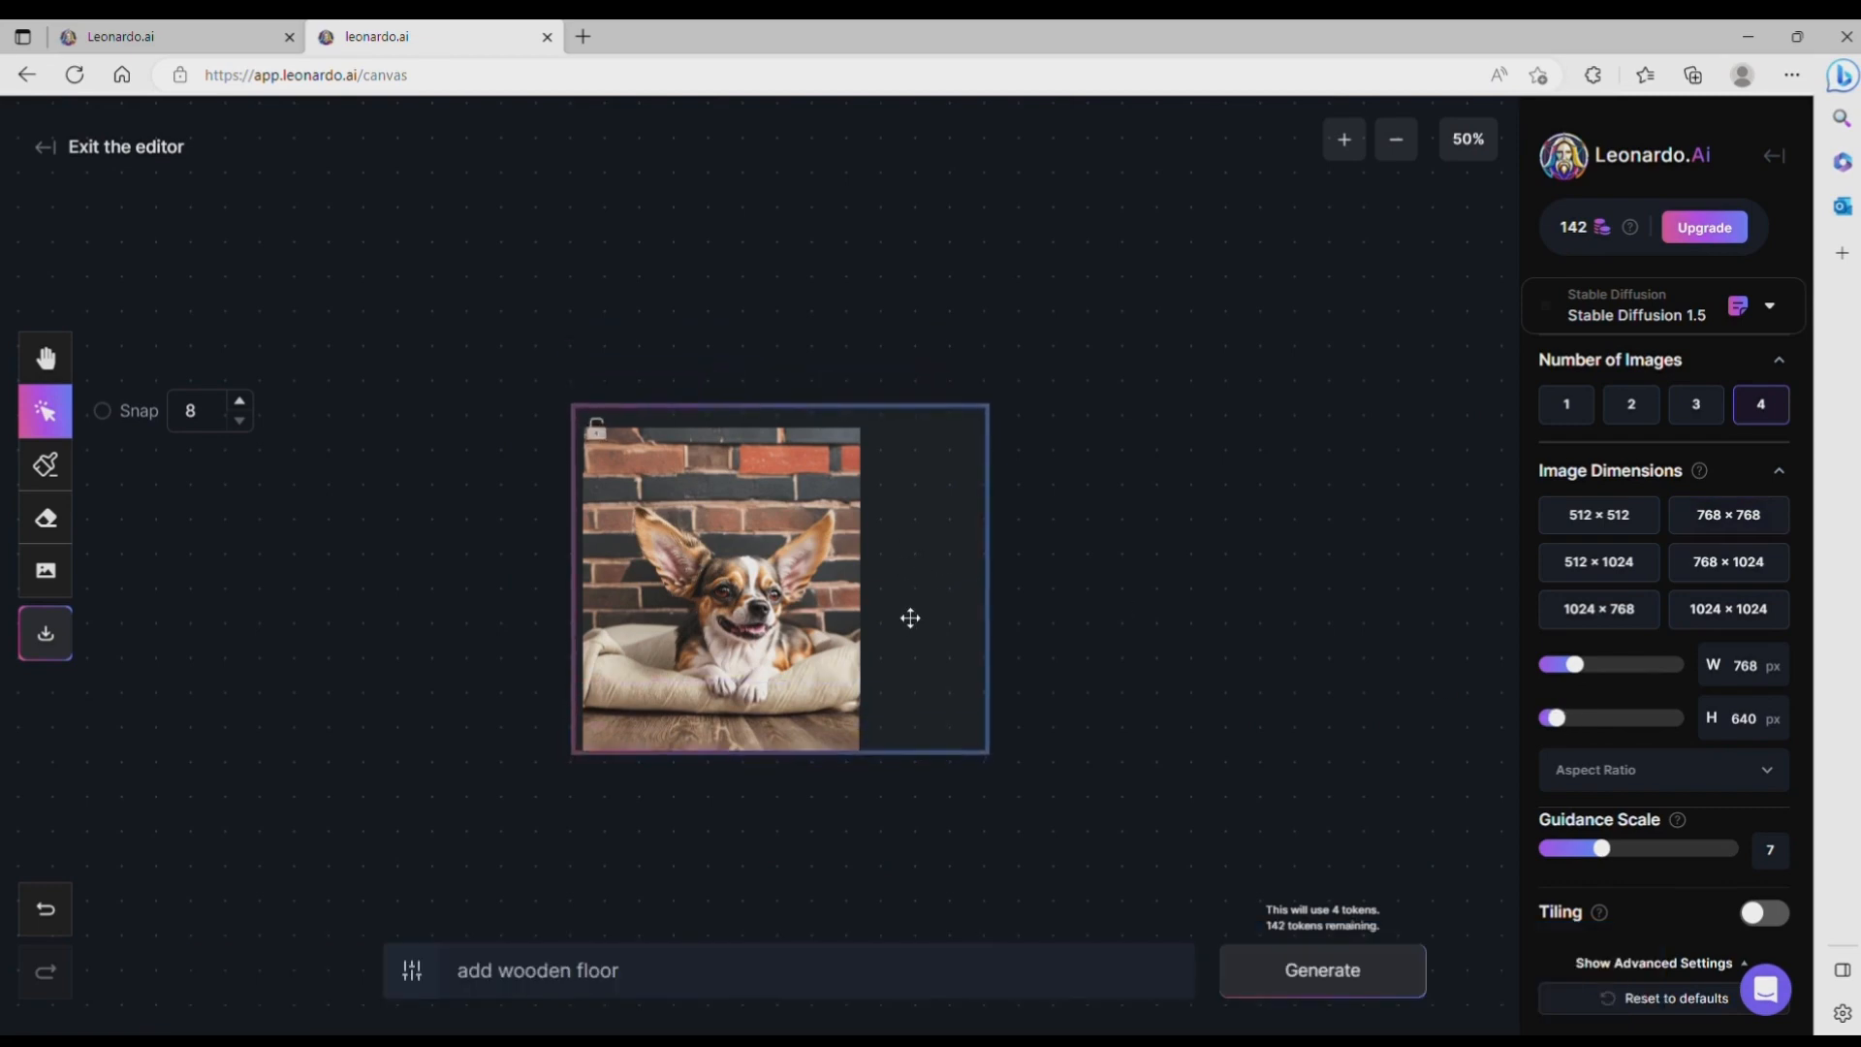
{"action": "left_click_drag", "start_coordinate": [1574, 665], "coordinate": [1594, 673]}
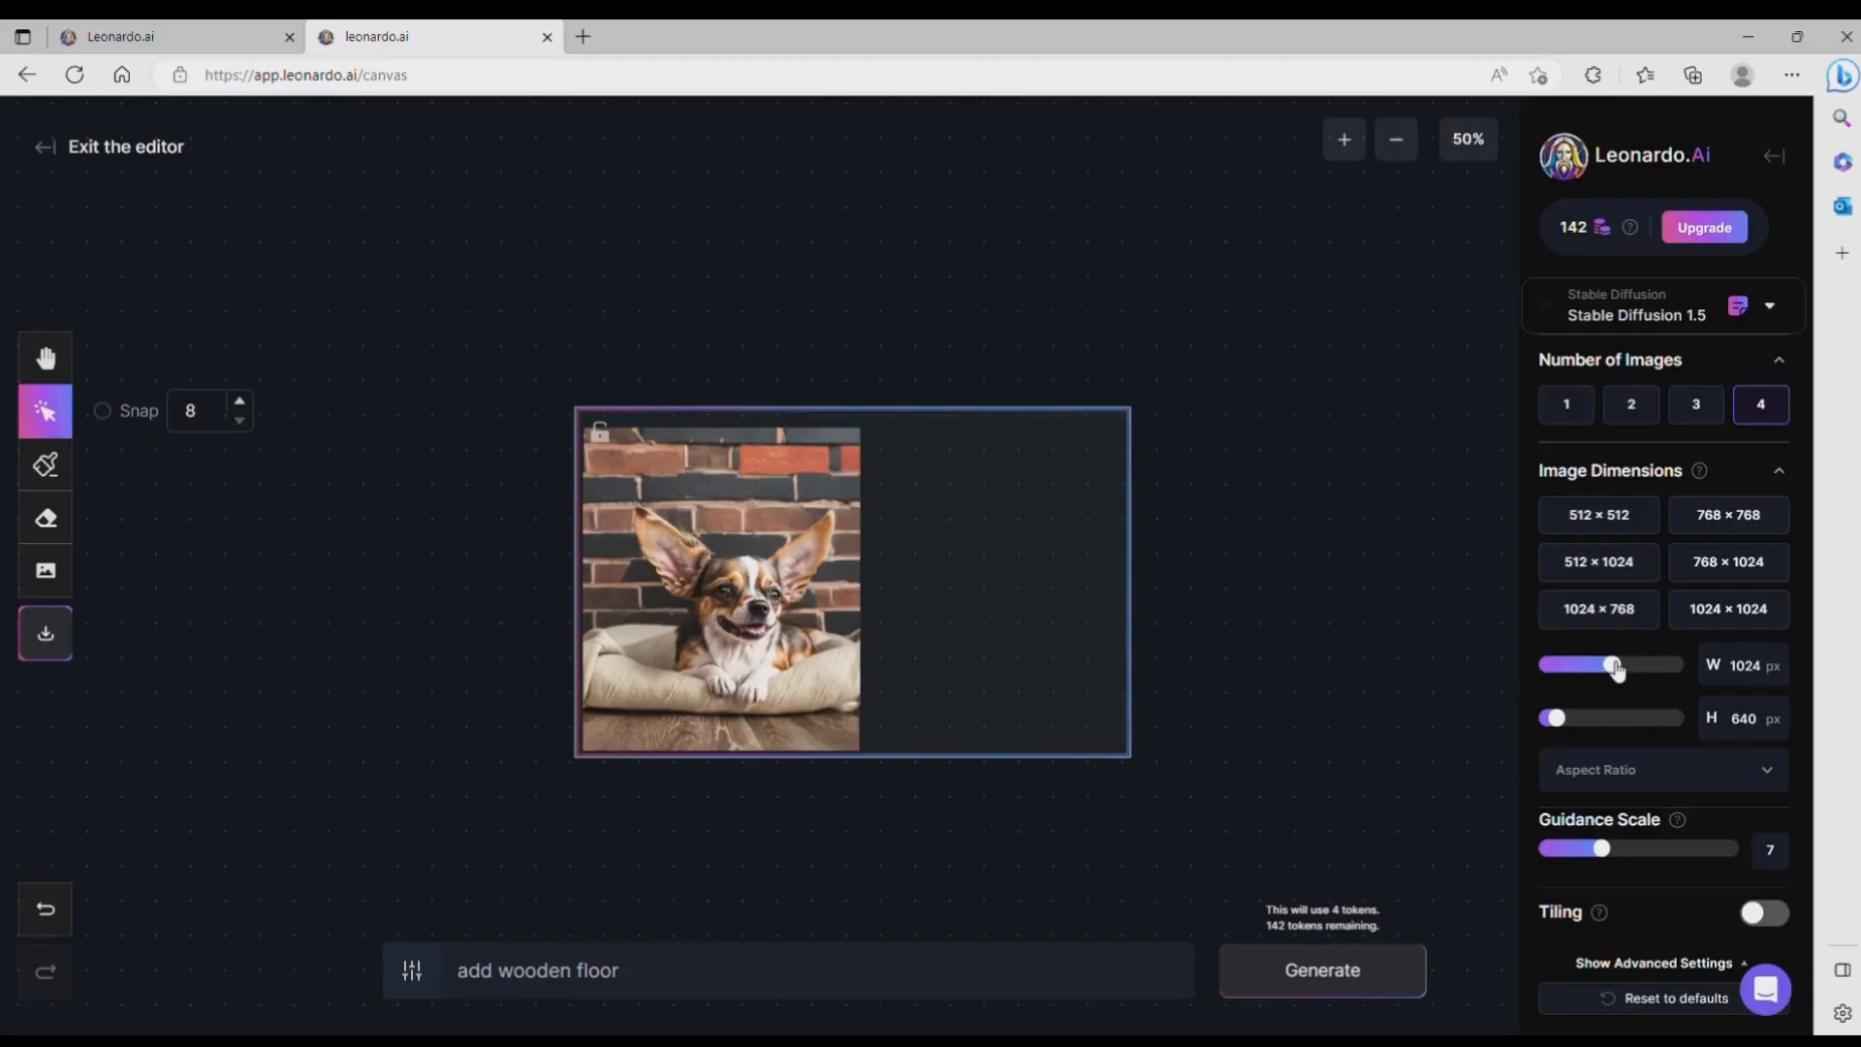
Step: Mask the empty area inside the frame to the right of the dog, slightly overlapping the image's right edge
{"action": "left_click", "coordinate": [45, 464]}
{"action": "mouse_move", "coordinate": [873, 441]}
{"action": "left_mouse_down"}
{"action": "mouse_move", "coordinate": [1144, 652]}
{"action": "mouse_move", "coordinate": [853, 750]}
{"action": "mouse_move", "coordinate": [887, 468]}
{"action": "mouse_move", "coordinate": [903, 498]}
{"action": "mouse_move", "coordinate": [886, 537]}
{"action": "mouse_move", "coordinate": [1089, 726]}
{"action": "mouse_move", "coordinate": [1116, 656]}
{"action": "mouse_move", "coordinate": [969, 591]}
{"action": "mouse_move", "coordinate": [967, 564]}
{"action": "mouse_move", "coordinate": [1071, 671]}
{"action": "mouse_move", "coordinate": [878, 652]}
{"action": "mouse_move", "coordinate": [896, 430]}
{"action": "mouse_move", "coordinate": [1099, 436]}
{"action": "mouse_move", "coordinate": [872, 470]}
{"action": "mouse_move", "coordinate": [883, 436]}
{"action": "mouse_move", "coordinate": [1105, 427]}
{"action": "left_mouse_up"}
{"action": "left_click", "coordinate": [45, 411]}
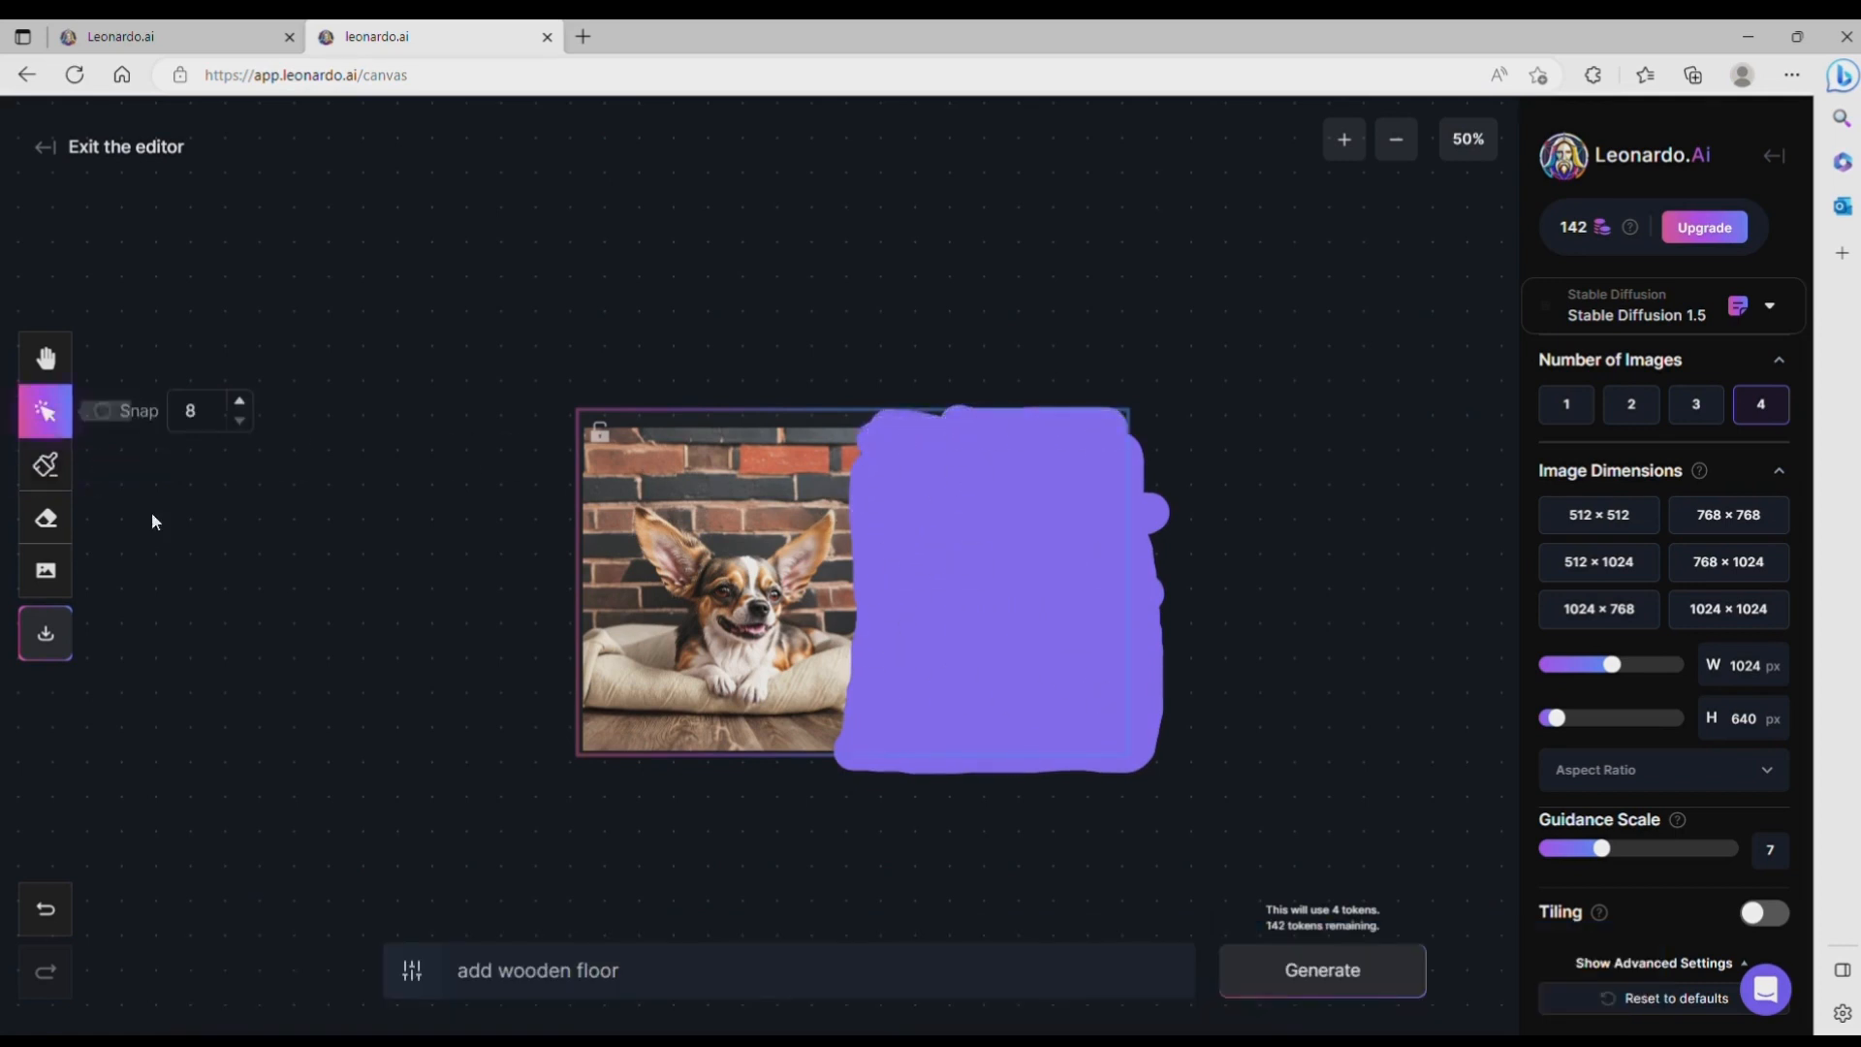
Step: Generate the masked area with the prompt "add a plant with beautiful flower"
{"action": "left_click", "coordinate": [718, 970]}
{"action": "key", "text": "BackSpace"}
{"action": "key", "text": "BackSpace"}
{"action": "key", "text": "BackSpace"}
{"action": "key", "text": "BackSpace"}
{"action": "key", "text": "BackSpace"}
{"action": "key", "text": "BackSpace"}
{"action": "key", "text": "BackSpace"}
{"action": "key", "text": "BackSpace"}
{"action": "key", "text": "BackSpace"}
{"action": "key", "text": "BackSpace"}
{"action": "key", "text": "BackSpace"}
{"action": "key", "text": "BackSpace"}
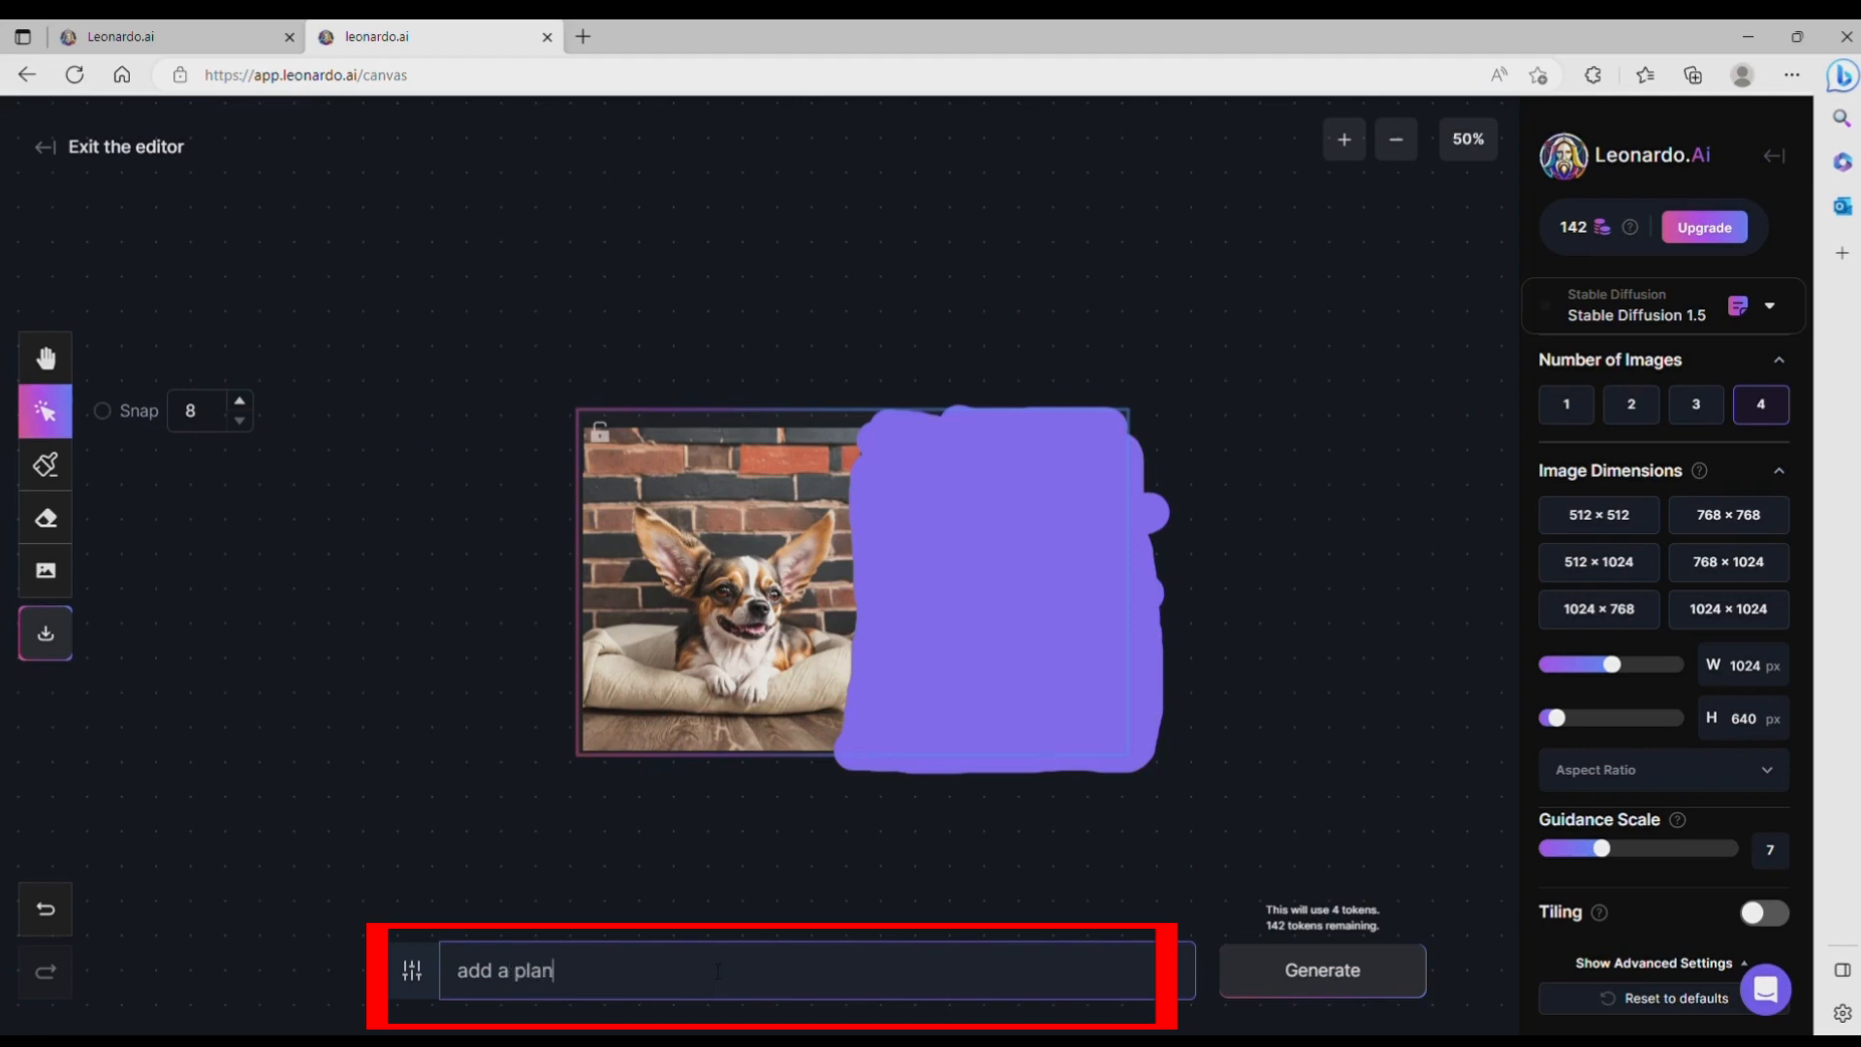
{"action": "type", "text": "a plant"}
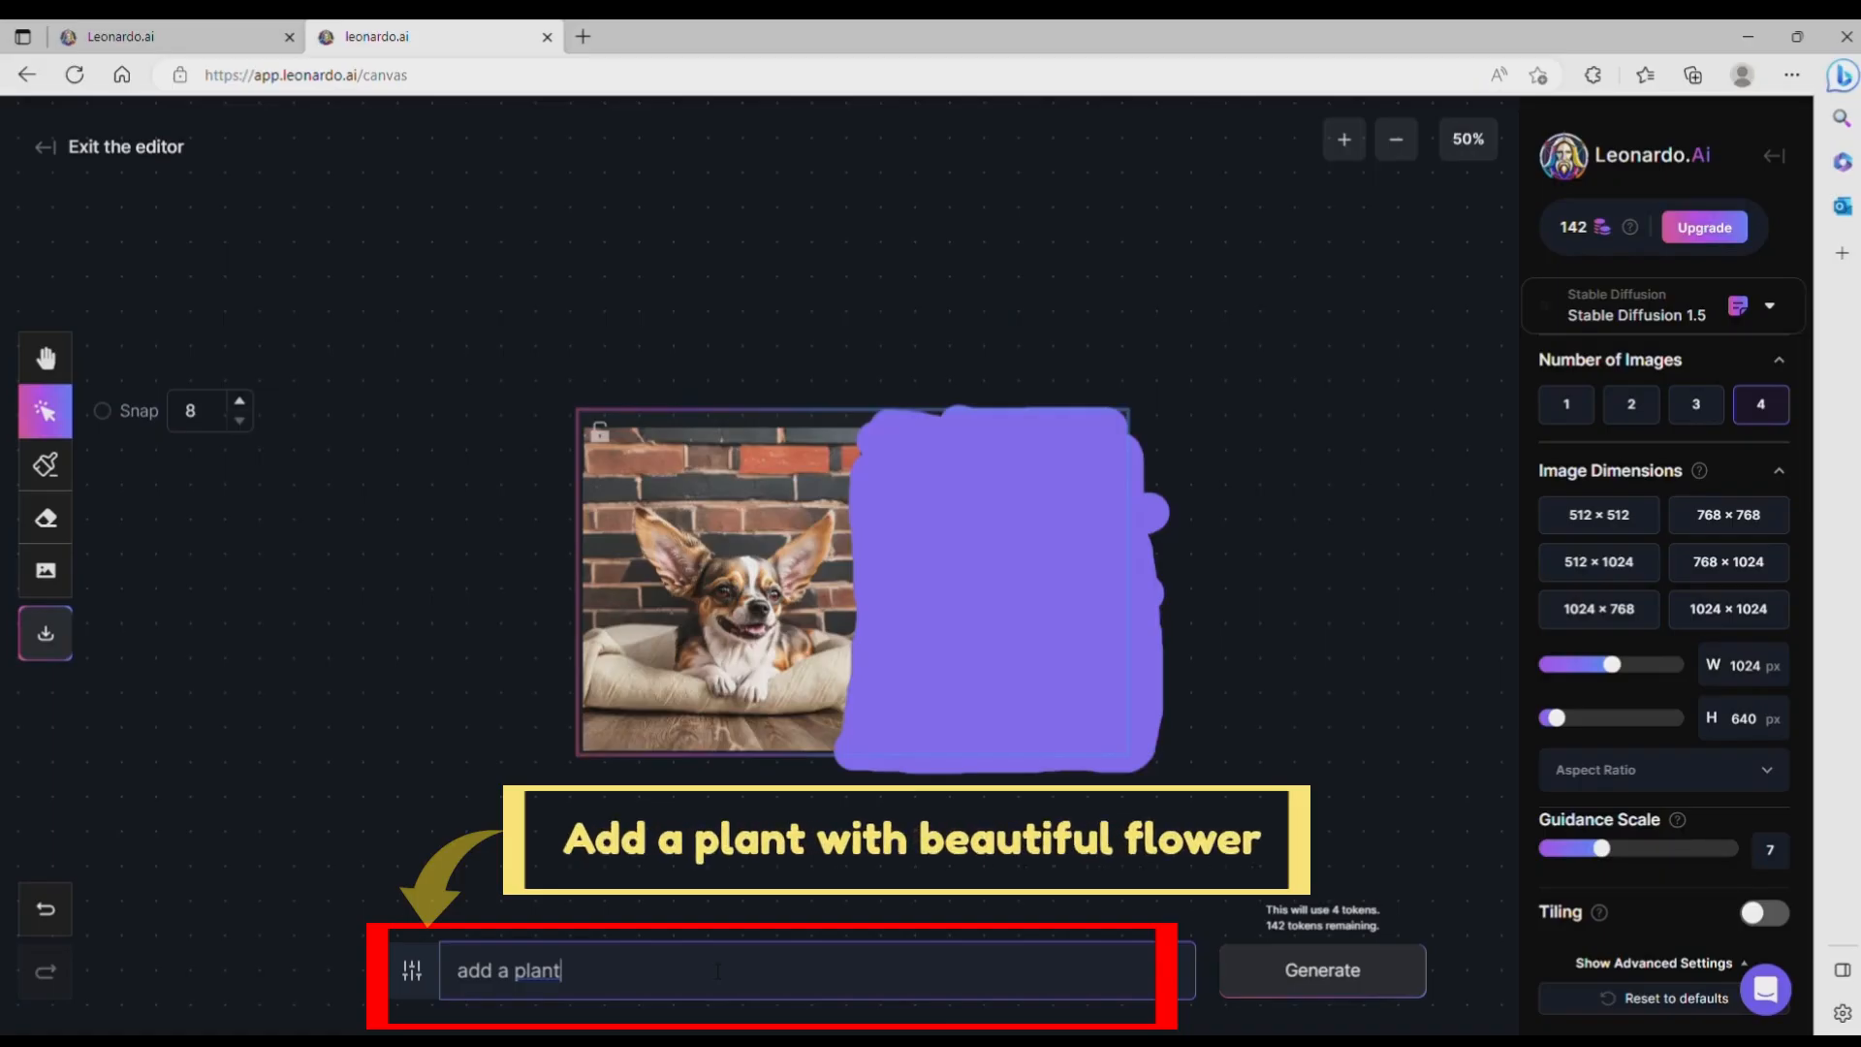
{"action": "type", "text": " with flower"}
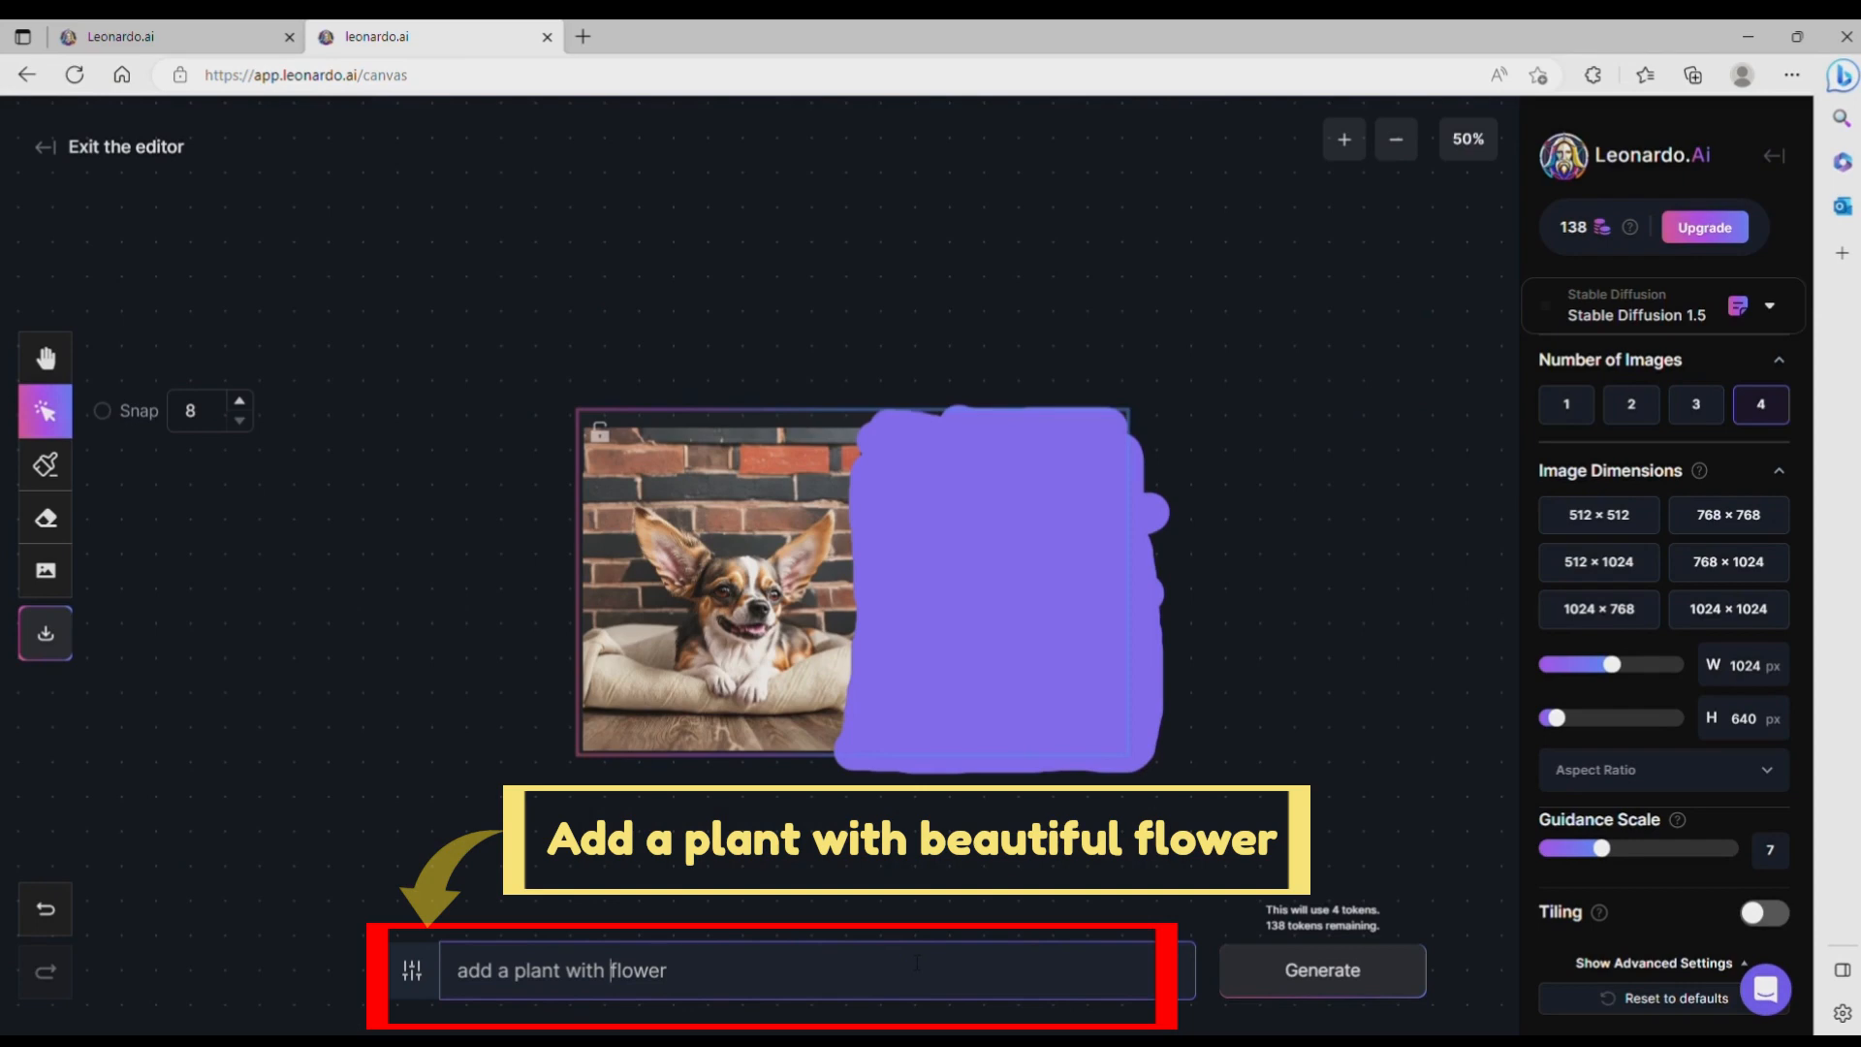
{"action": "type", "text": "beautiful"}
{"action": "left_click", "coordinate": [1270, 984]}
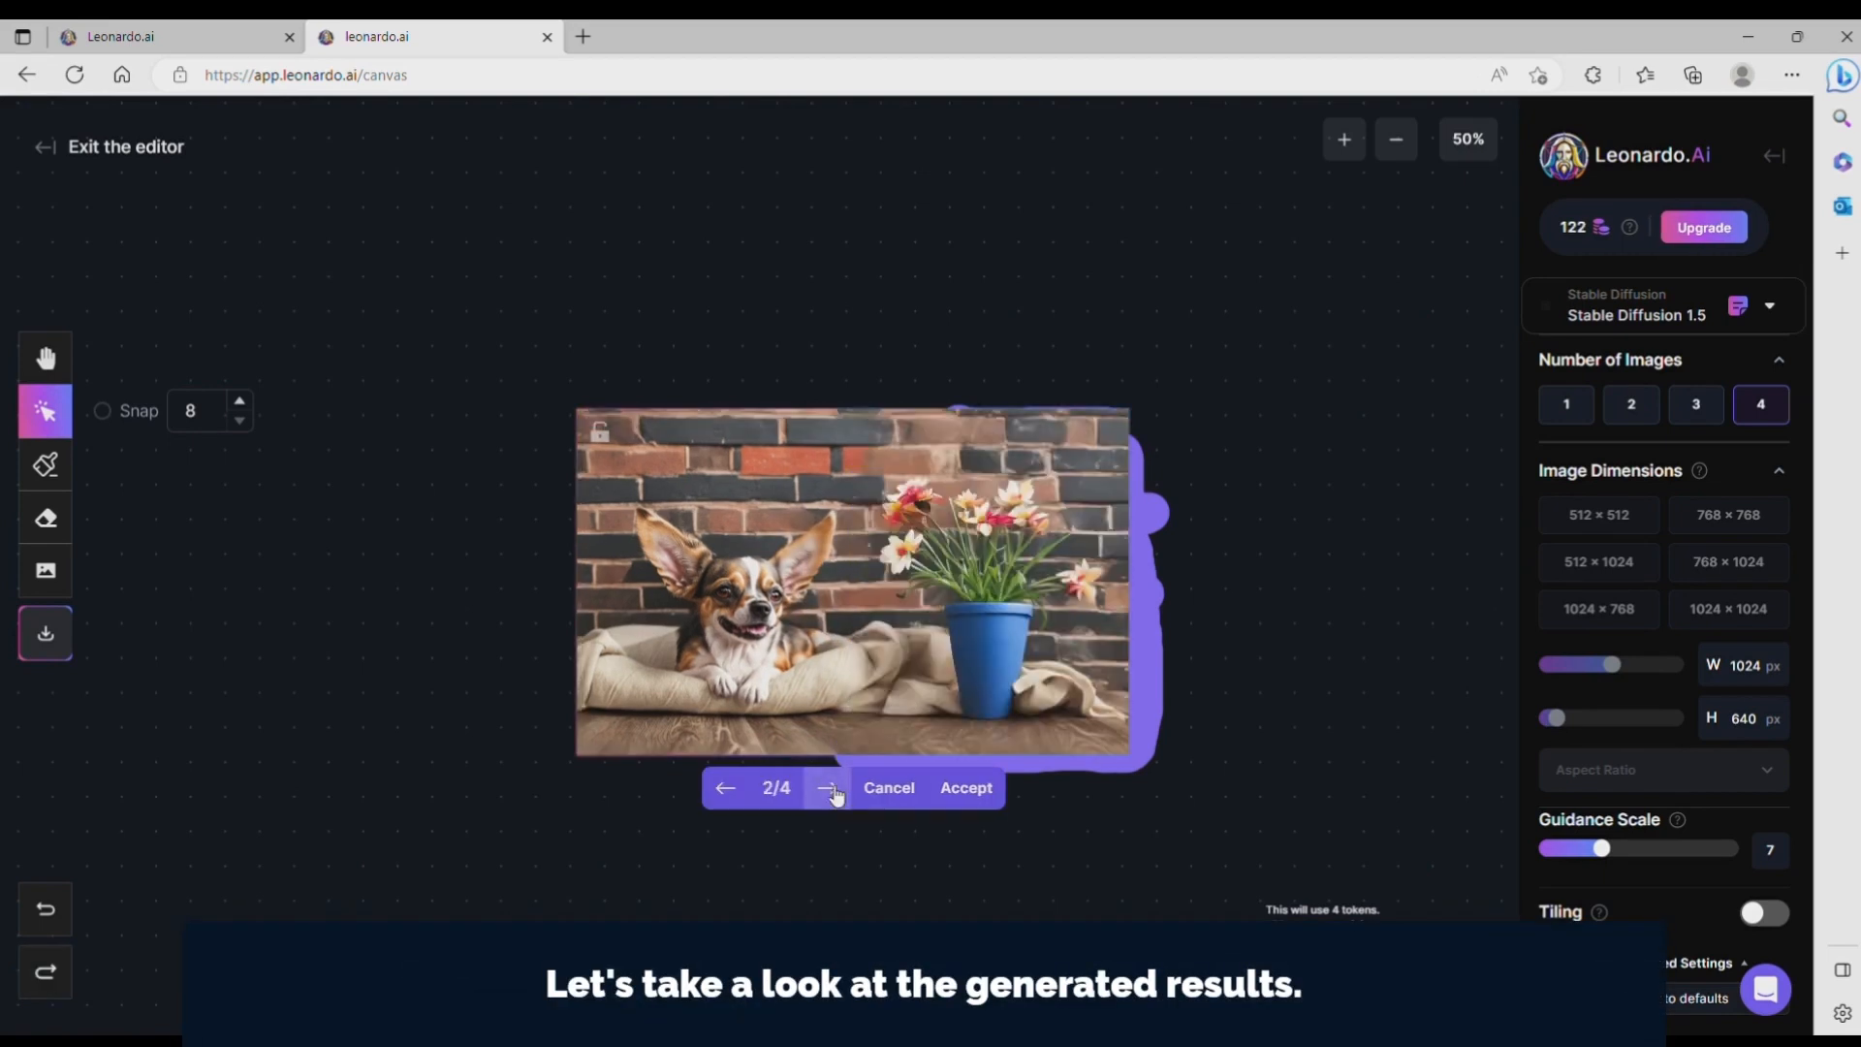
Step: Compare the four generated plants and accept the second one, with the blue flower pot
{"action": "left_click", "coordinate": [829, 788]}
{"action": "left_click", "coordinate": [829, 788]}
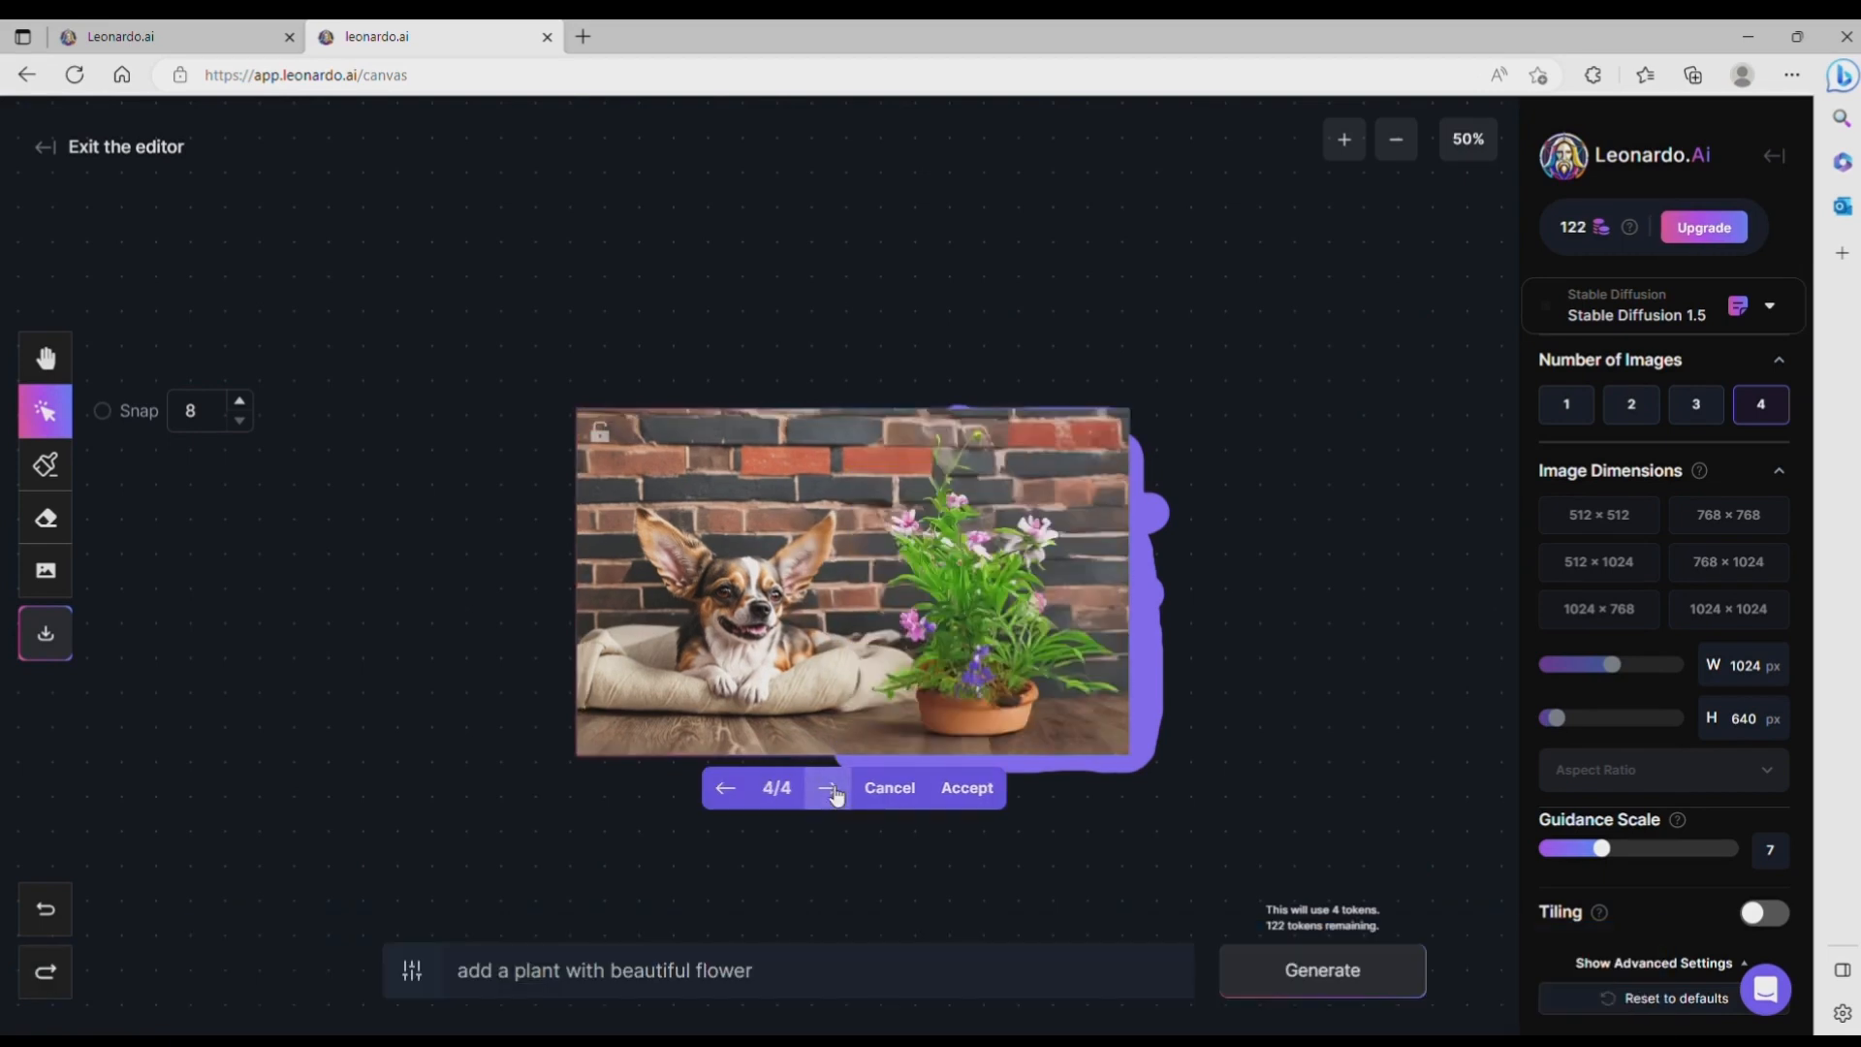
{"action": "left_click", "coordinate": [830, 788]}
{"action": "left_click", "coordinate": [830, 788]}
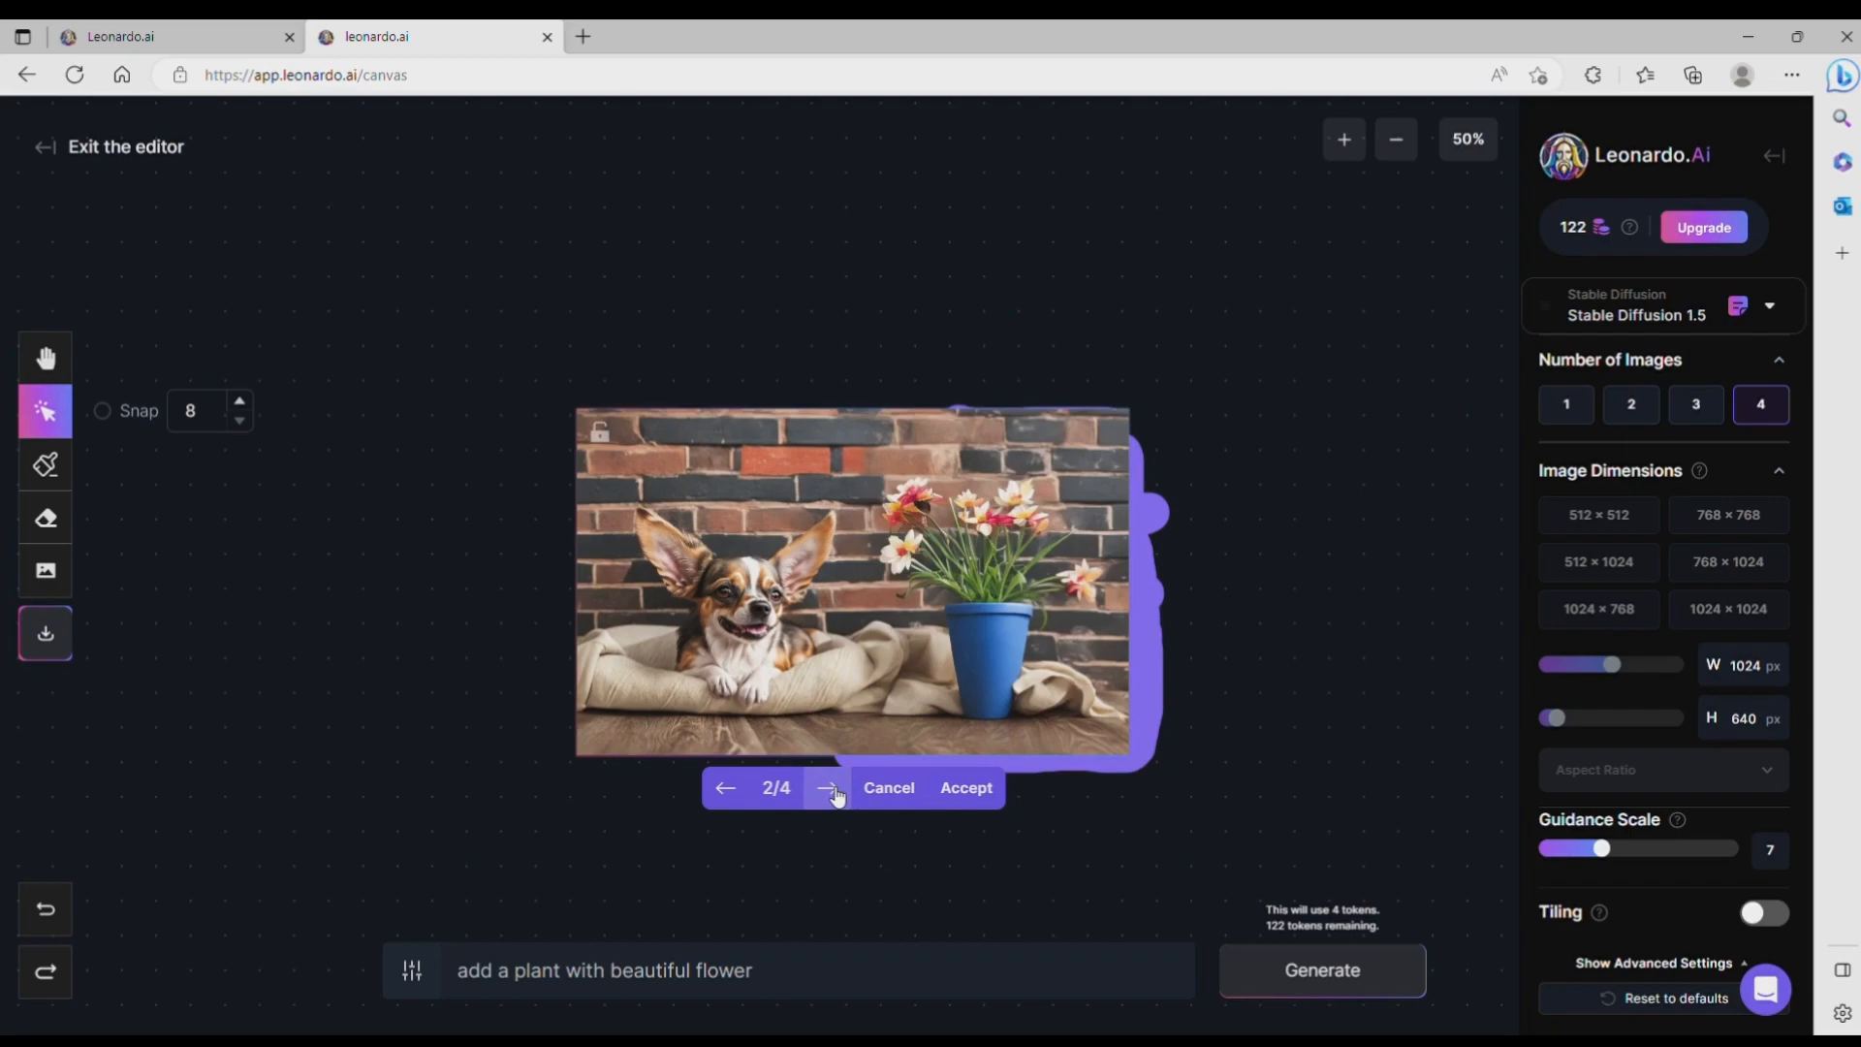
{"action": "left_click", "coordinate": [965, 788]}
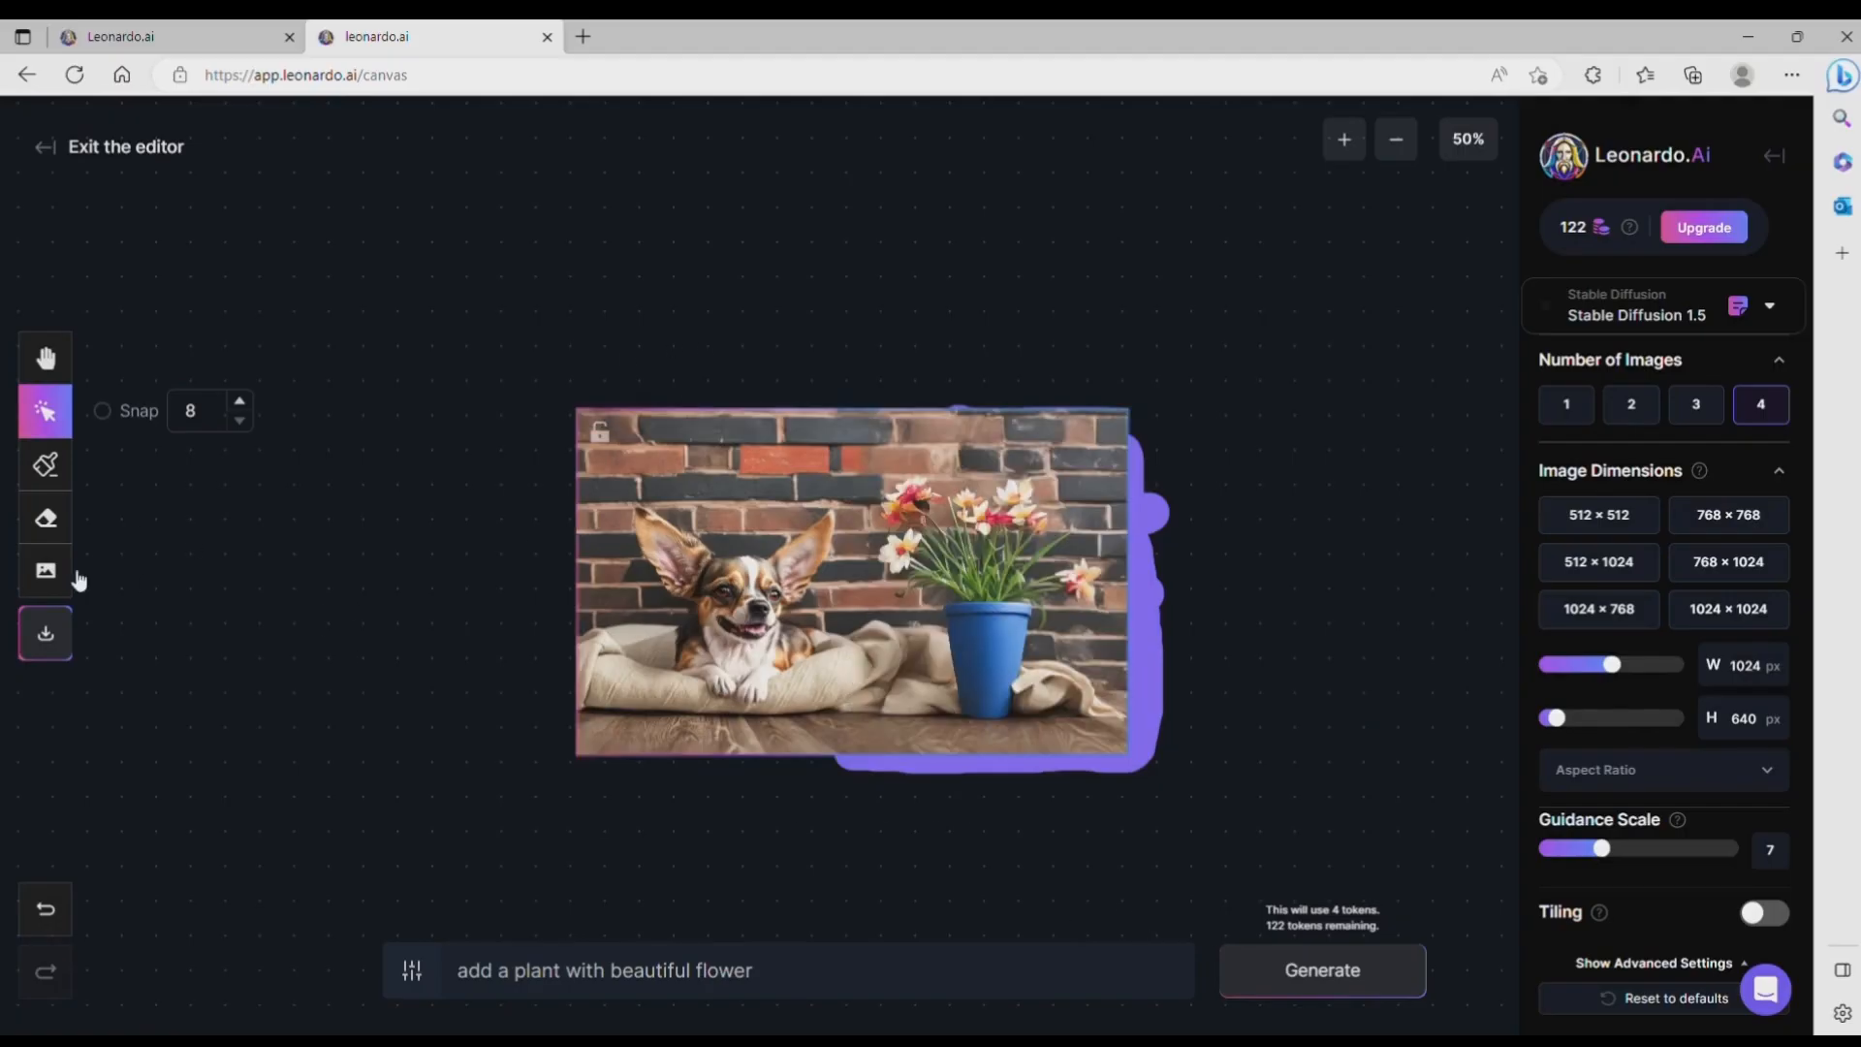
Step: Erase the leftover mask along the extended image's outer edges, with erasing limited to the mask only
{"action": "left_click", "coordinate": [45, 518]}
{"action": "left_click_drag", "start_coordinate": [1132, 432], "coordinate": [1138, 551]}
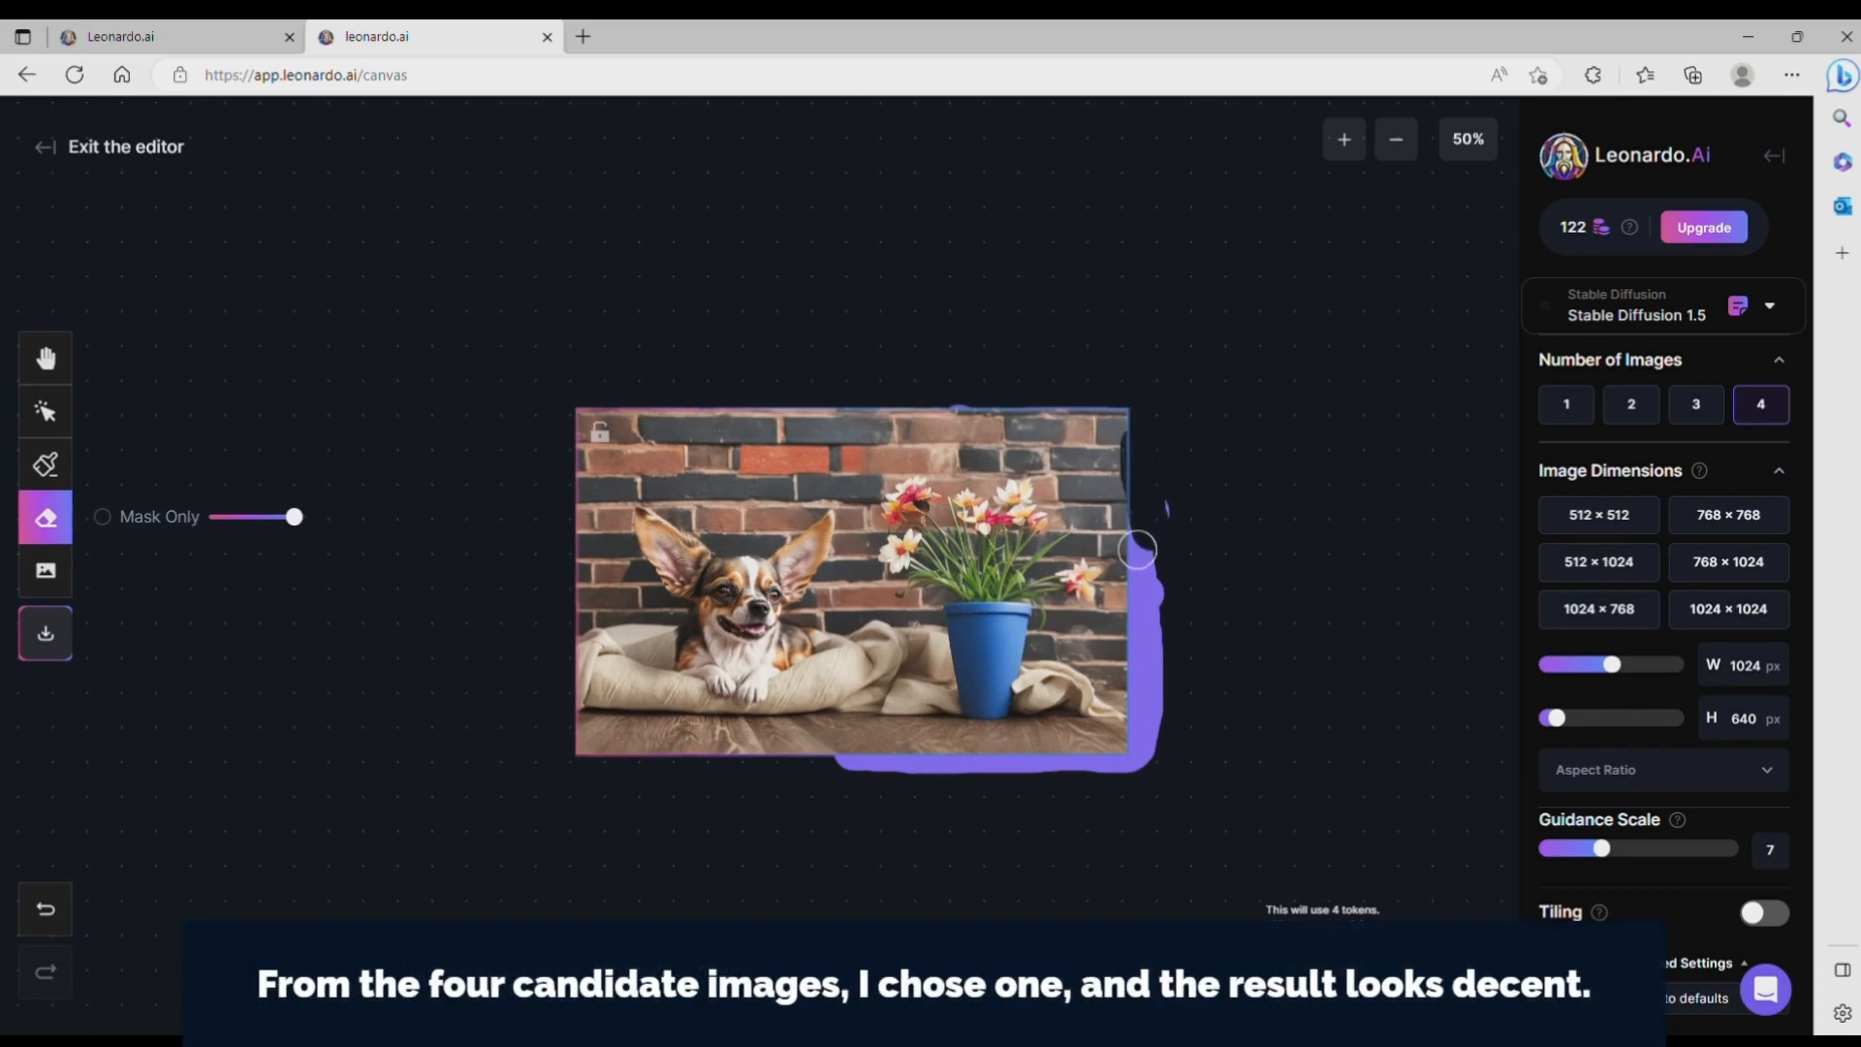
{"action": "key", "text": "ctrl+z"}
{"action": "left_click", "coordinate": [102, 517]}
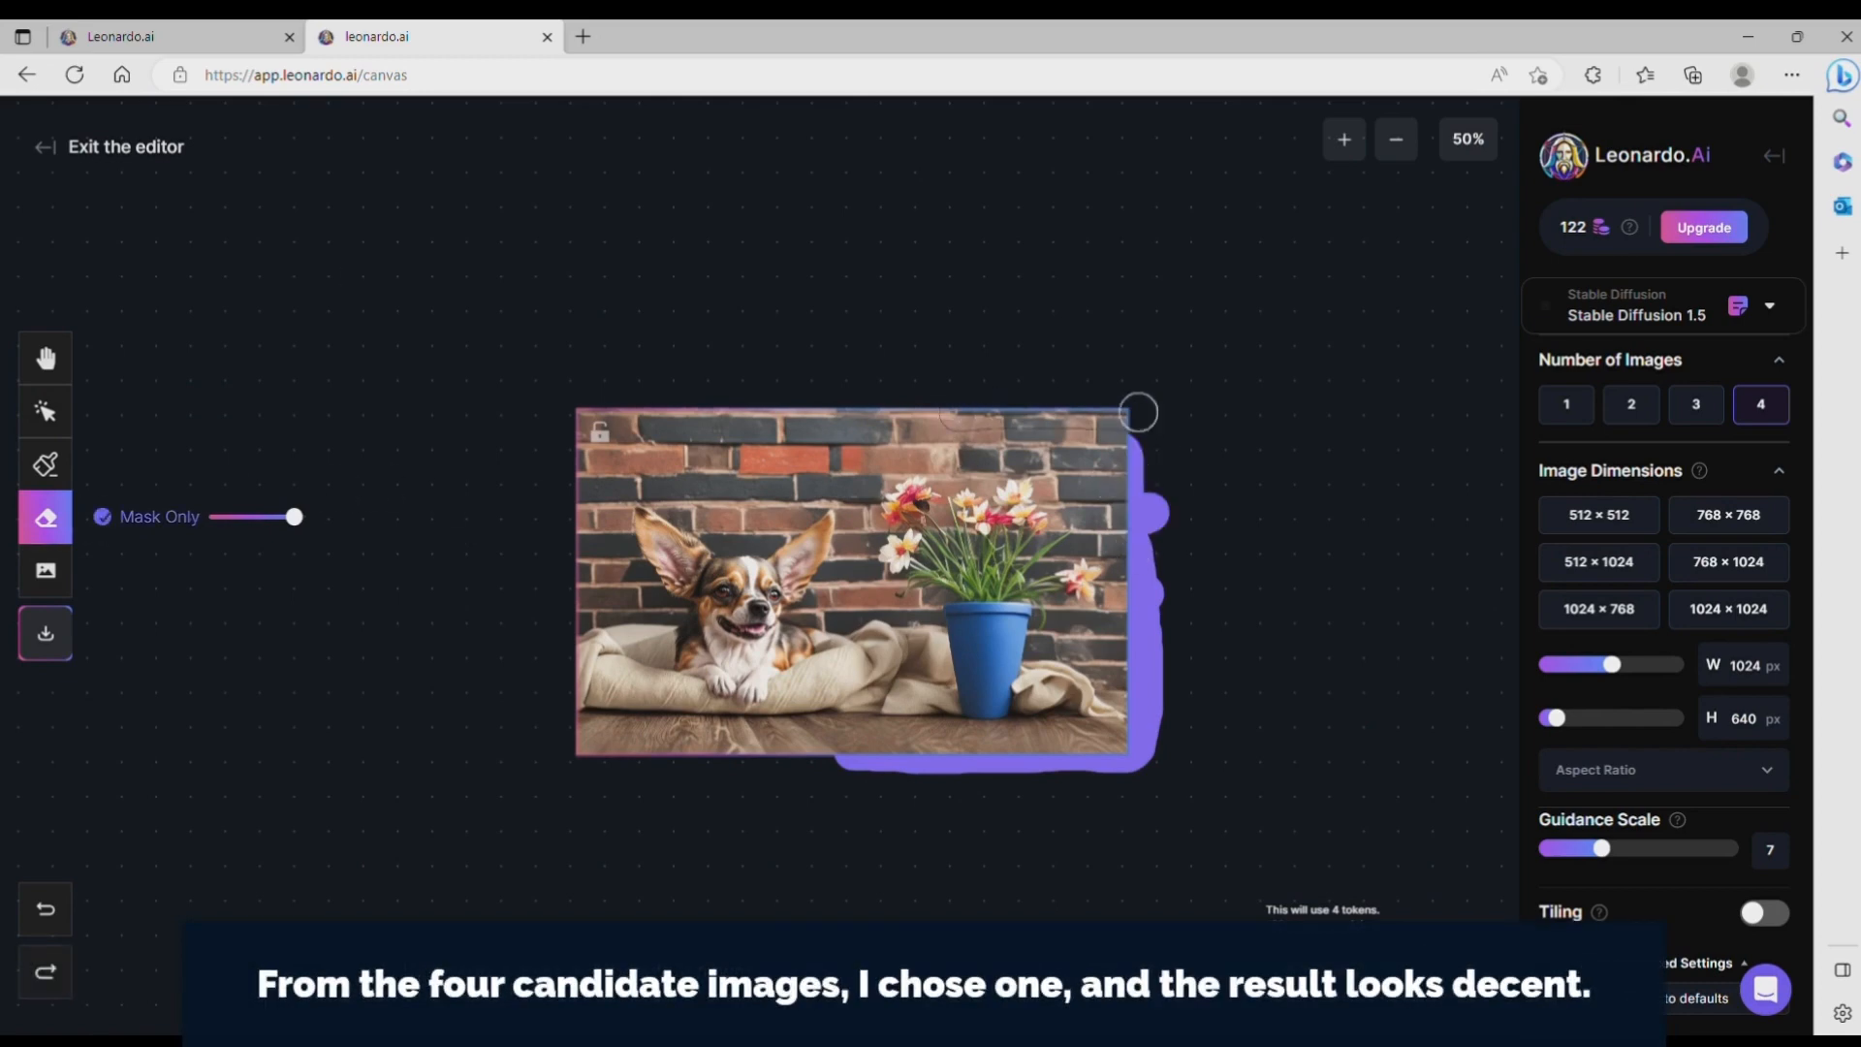
{"action": "mouse_move", "coordinate": [1138, 412]}
{"action": "left_mouse_down"}
{"action": "mouse_move", "coordinate": [1140, 484]}
{"action": "mouse_move", "coordinate": [1167, 469]}
{"action": "mouse_move", "coordinate": [1130, 644]}
{"action": "mouse_move", "coordinate": [1146, 679]}
{"action": "mouse_move", "coordinate": [1130, 769]}
{"action": "mouse_move", "coordinate": [837, 758]}
{"action": "mouse_move", "coordinate": [1133, 416]}
{"action": "mouse_move", "coordinate": [1124, 626]}
{"action": "left_mouse_up"}
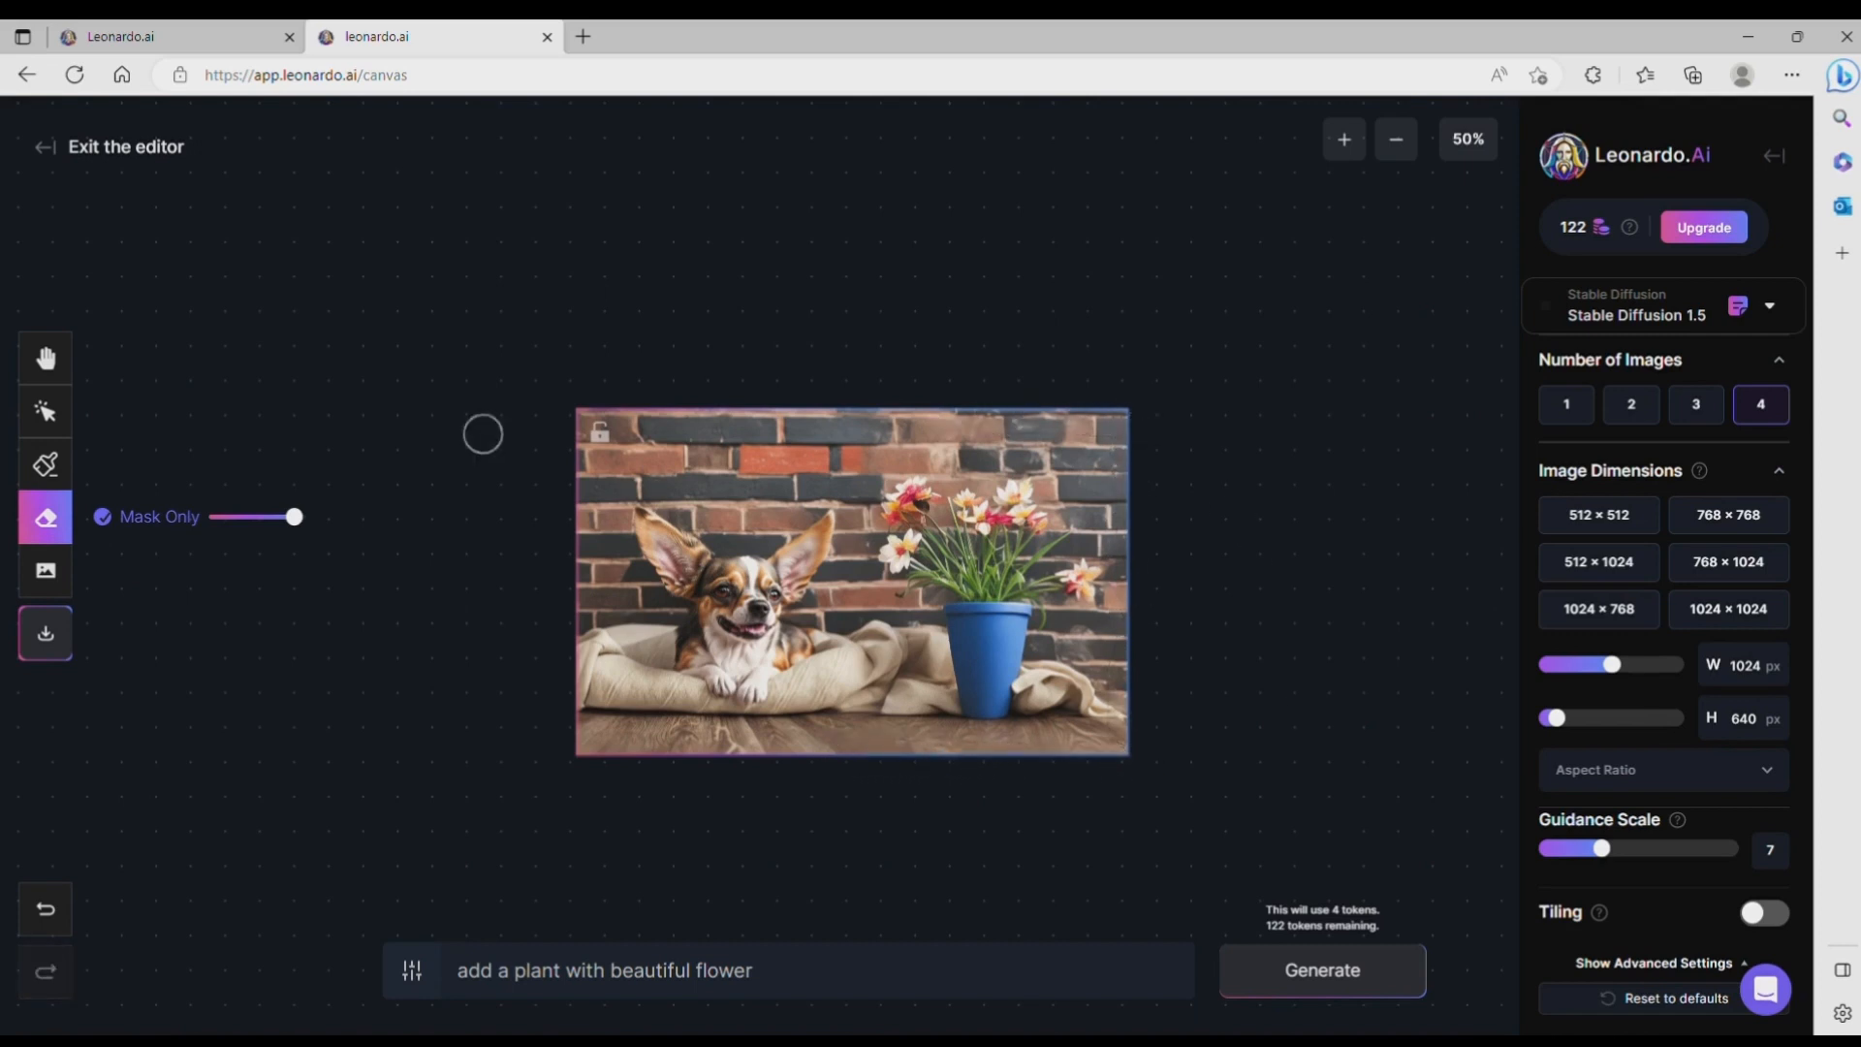
Step: Resize the generation frame to 1024 × 512 px and position it over the upper brick wall and the empty area above it
{"action": "left_click", "coordinate": [43, 415]}
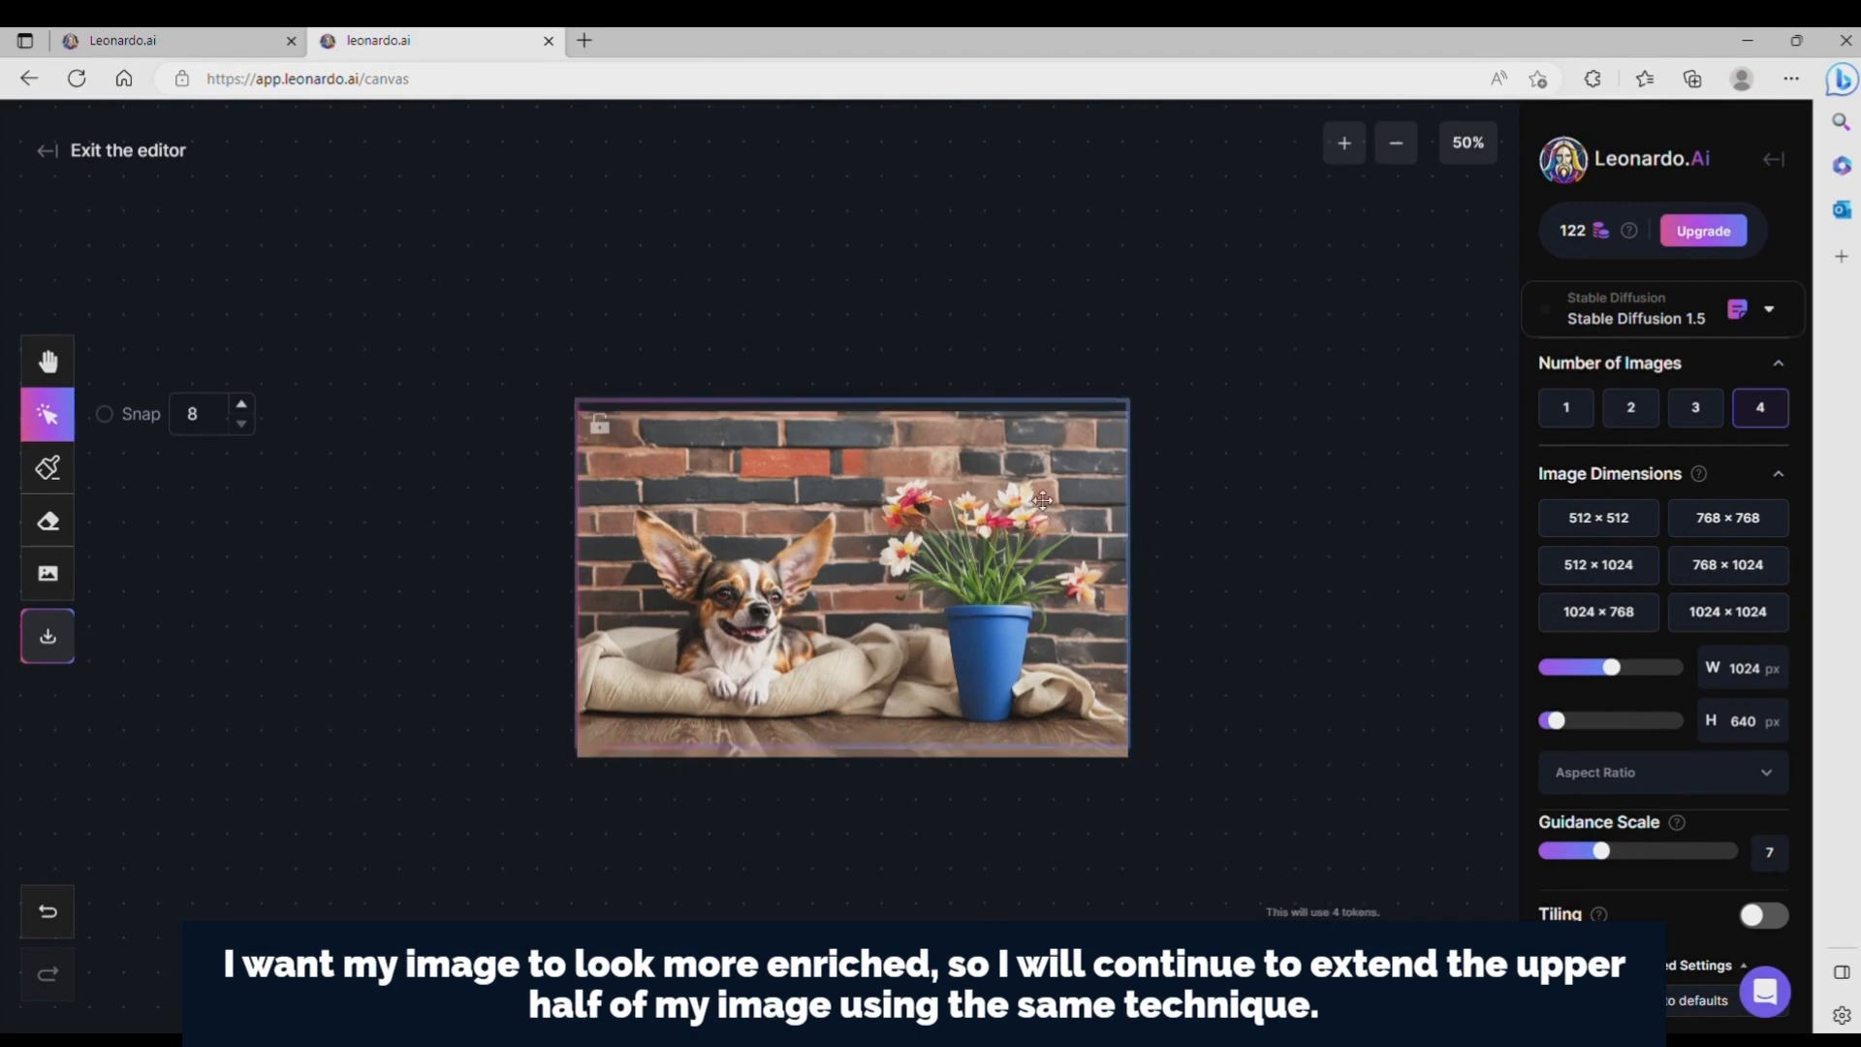
{"action": "left_click_drag", "start_coordinate": [1045, 527], "coordinate": [967, 324]}
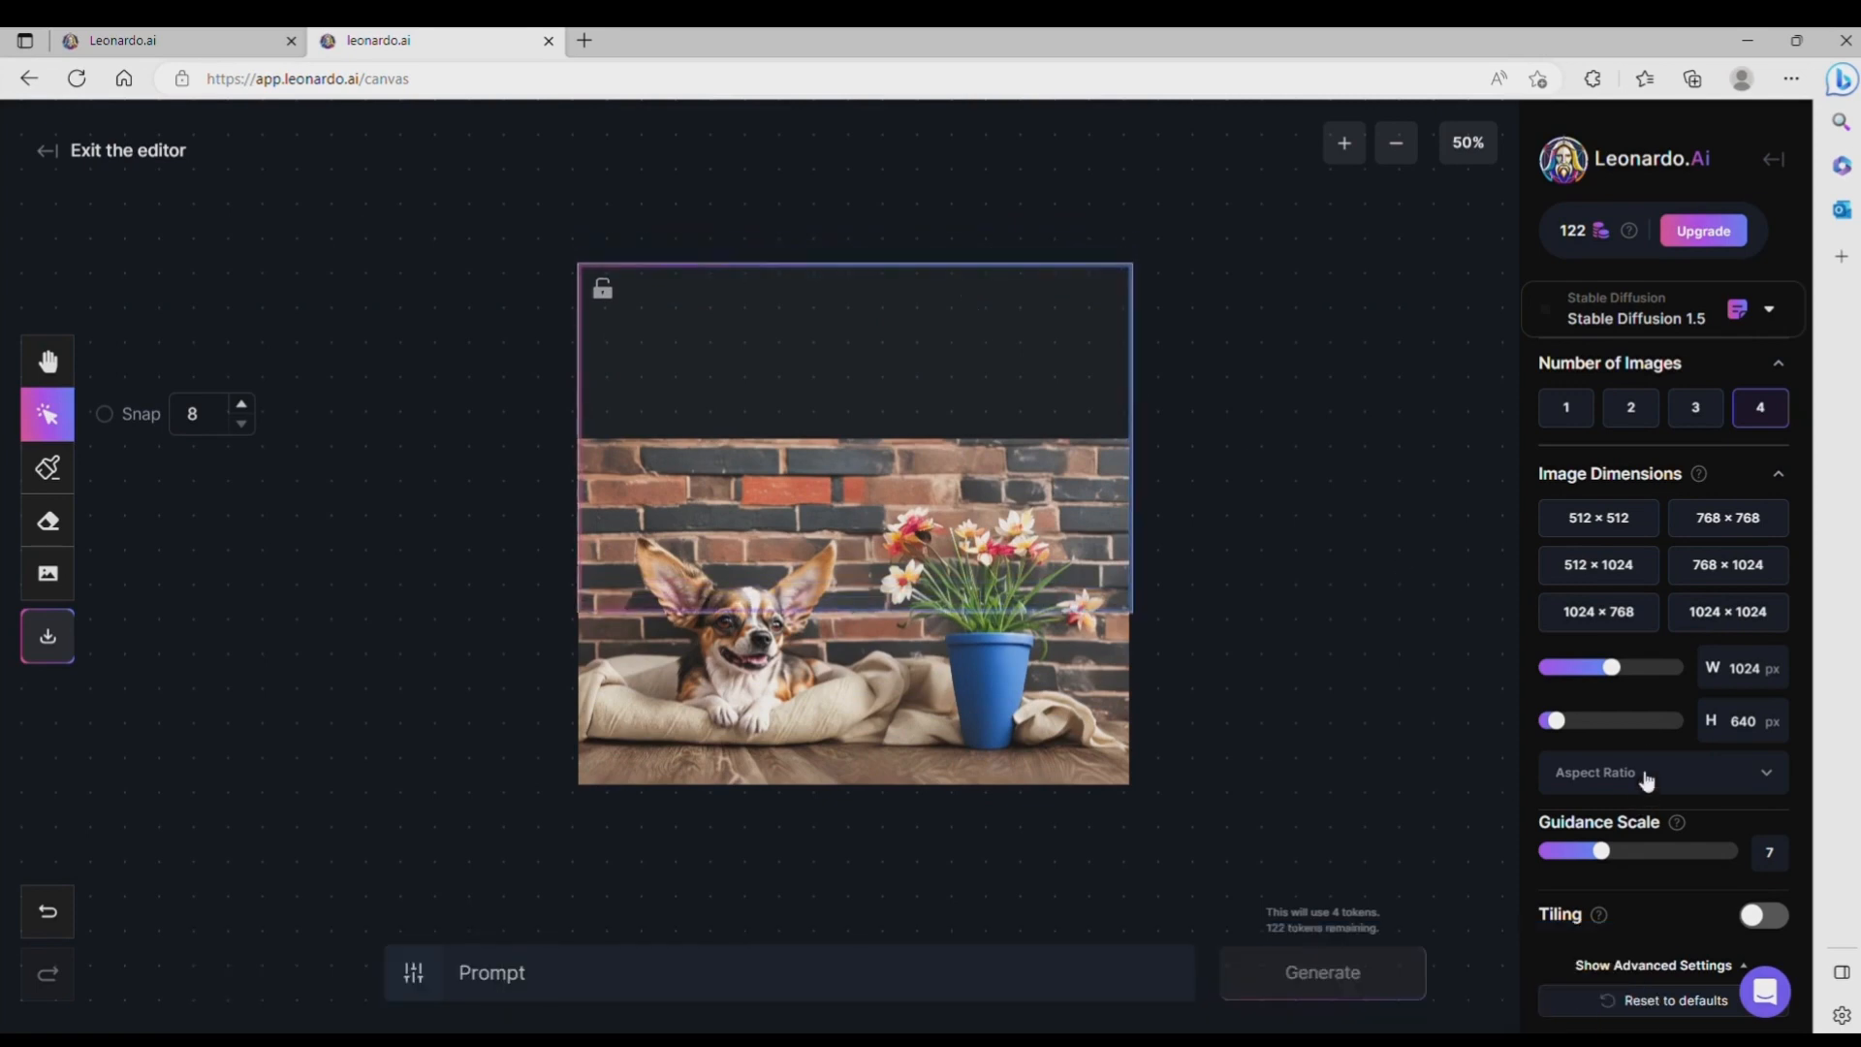
{"action": "left_click_drag", "start_coordinate": [1567, 733], "coordinate": [1541, 727]}
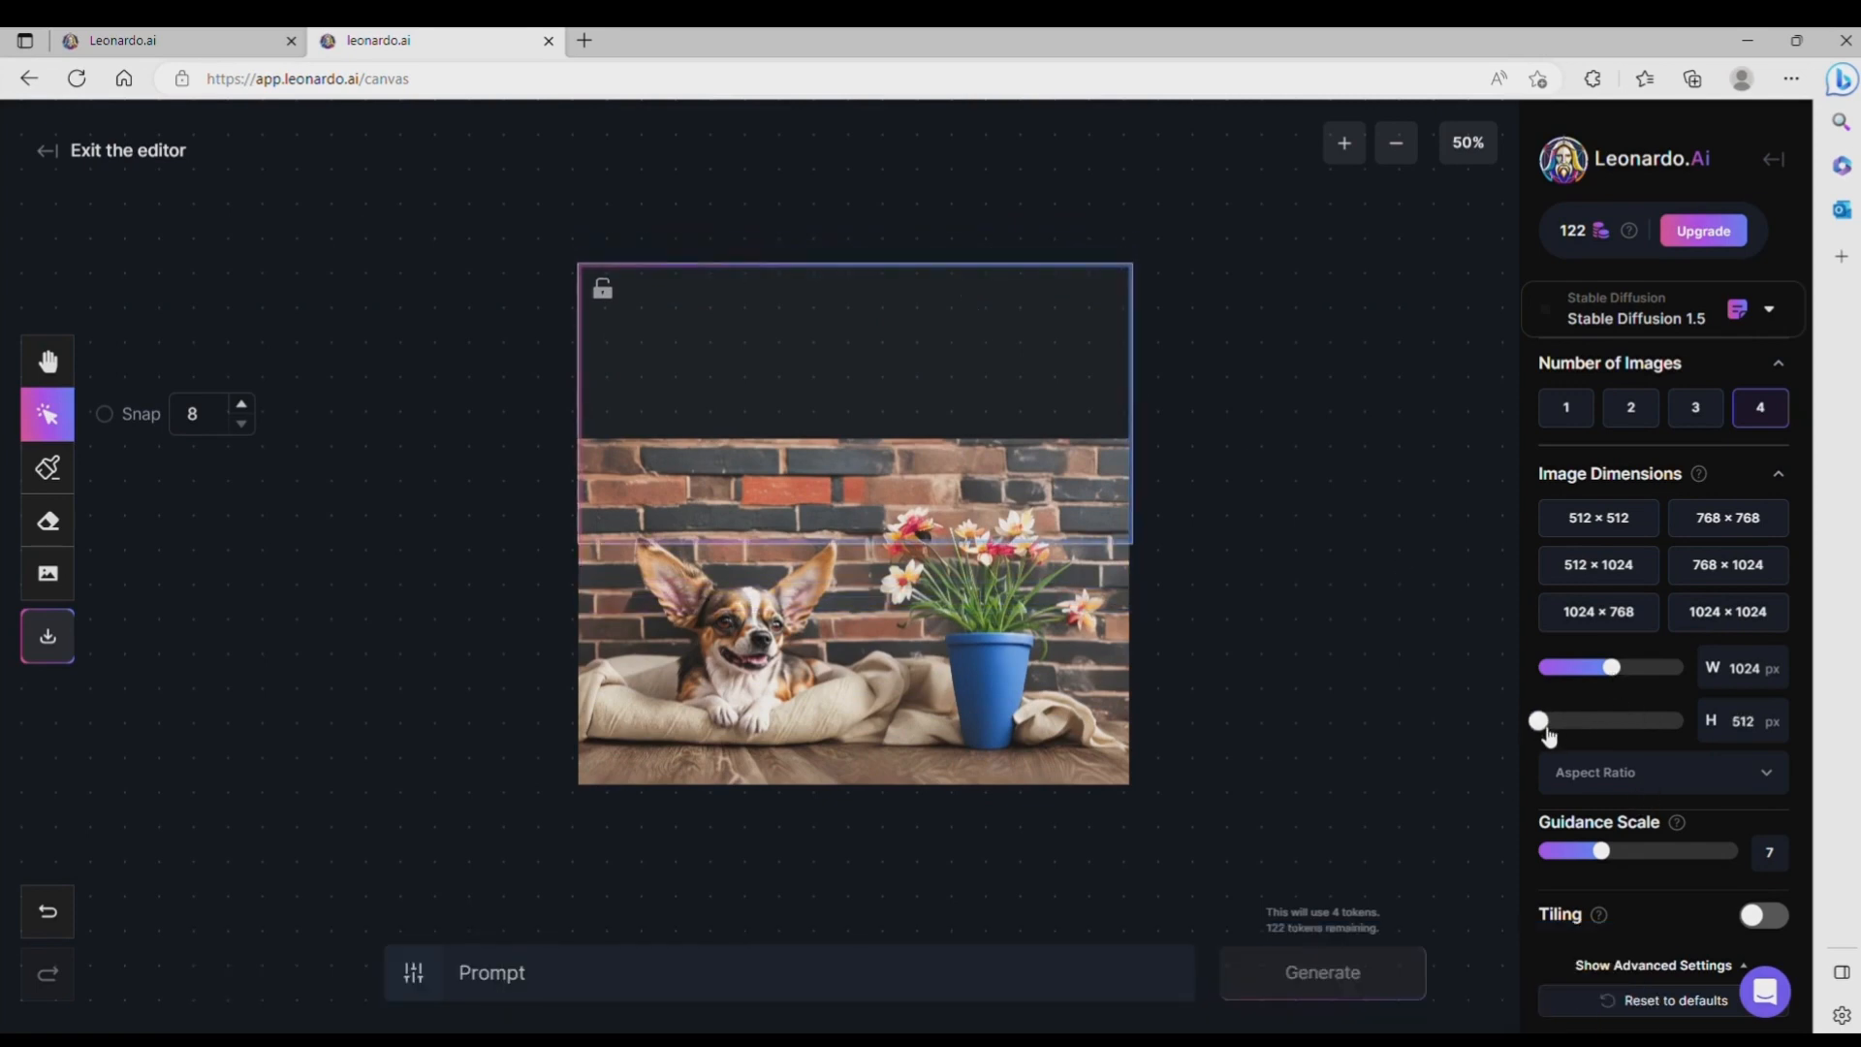
{"action": "left_click_drag", "start_coordinate": [988, 419], "coordinate": [989, 439]}
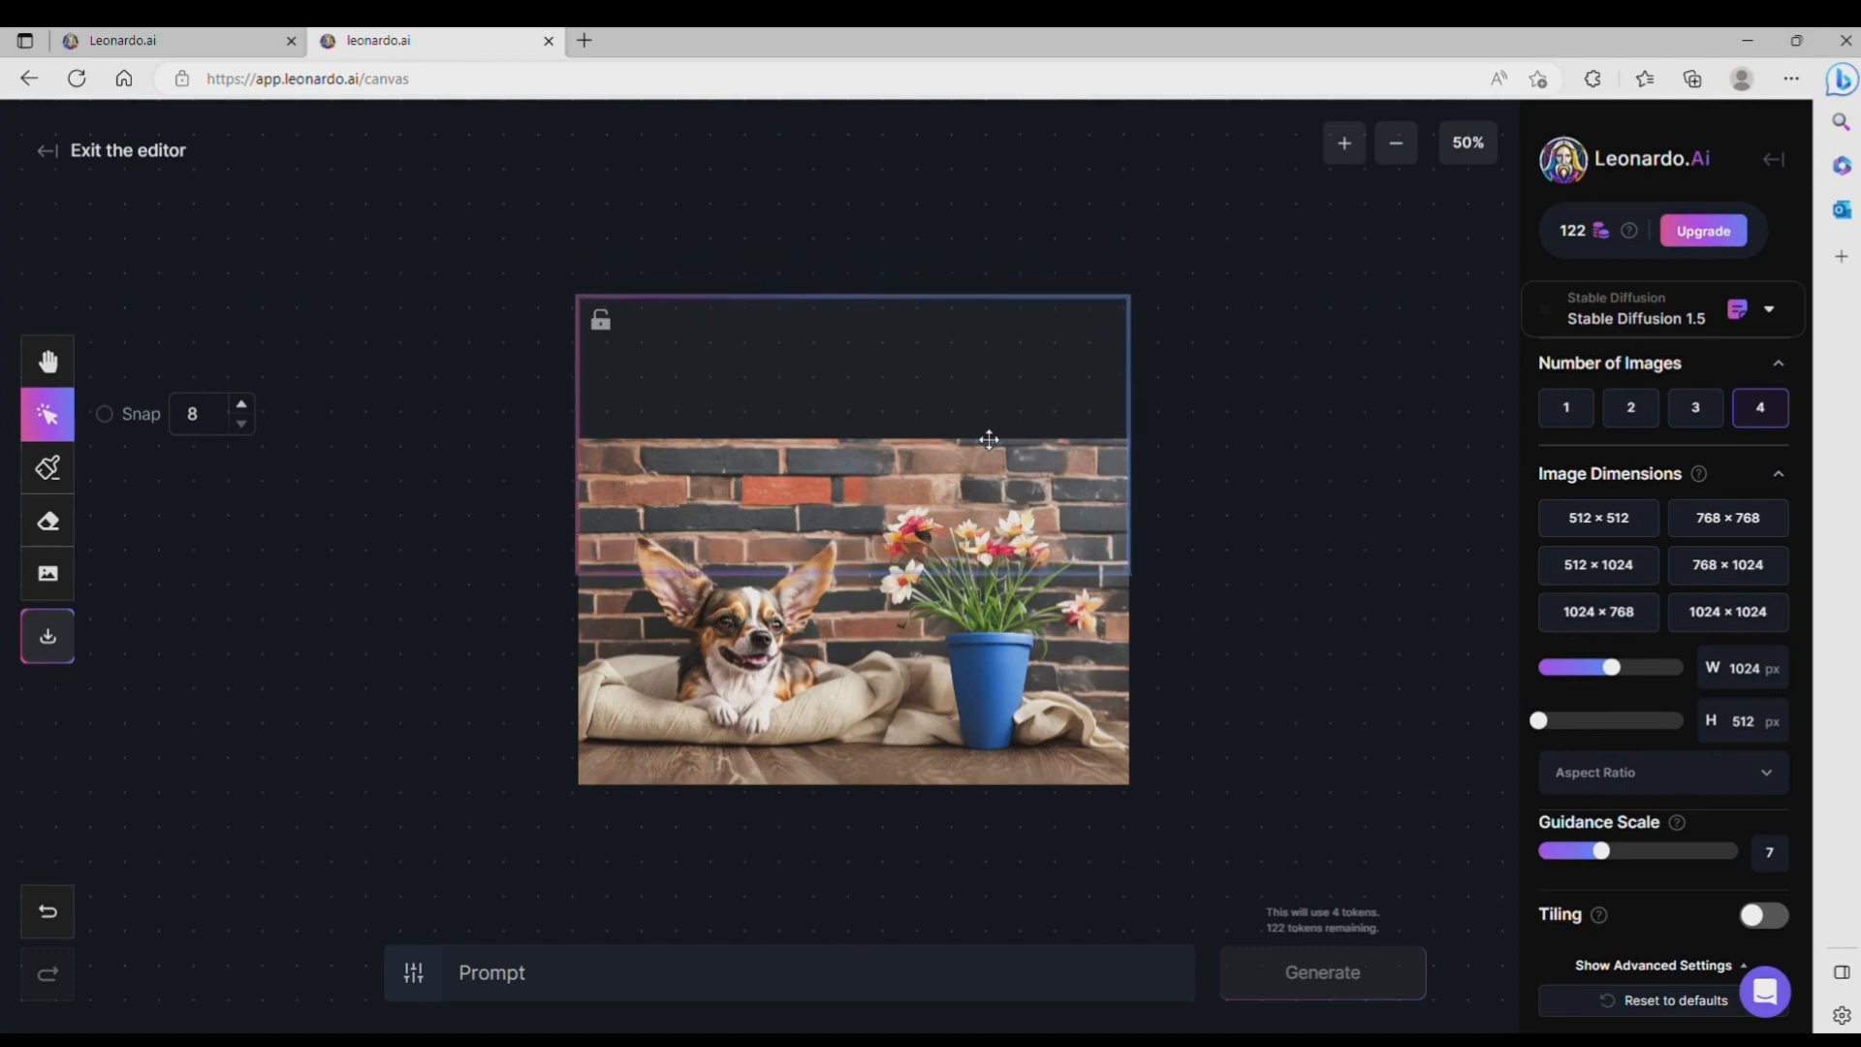
{"action": "left_click", "coordinate": [1348, 155]}
{"action": "mouse_move", "coordinate": [1210, 325]}
{"action": "left_mouse_down"}
{"action": "mouse_move", "coordinate": [1193, 324]}
{"action": "mouse_move", "coordinate": [1208, 315]}
{"action": "left_mouse_up"}
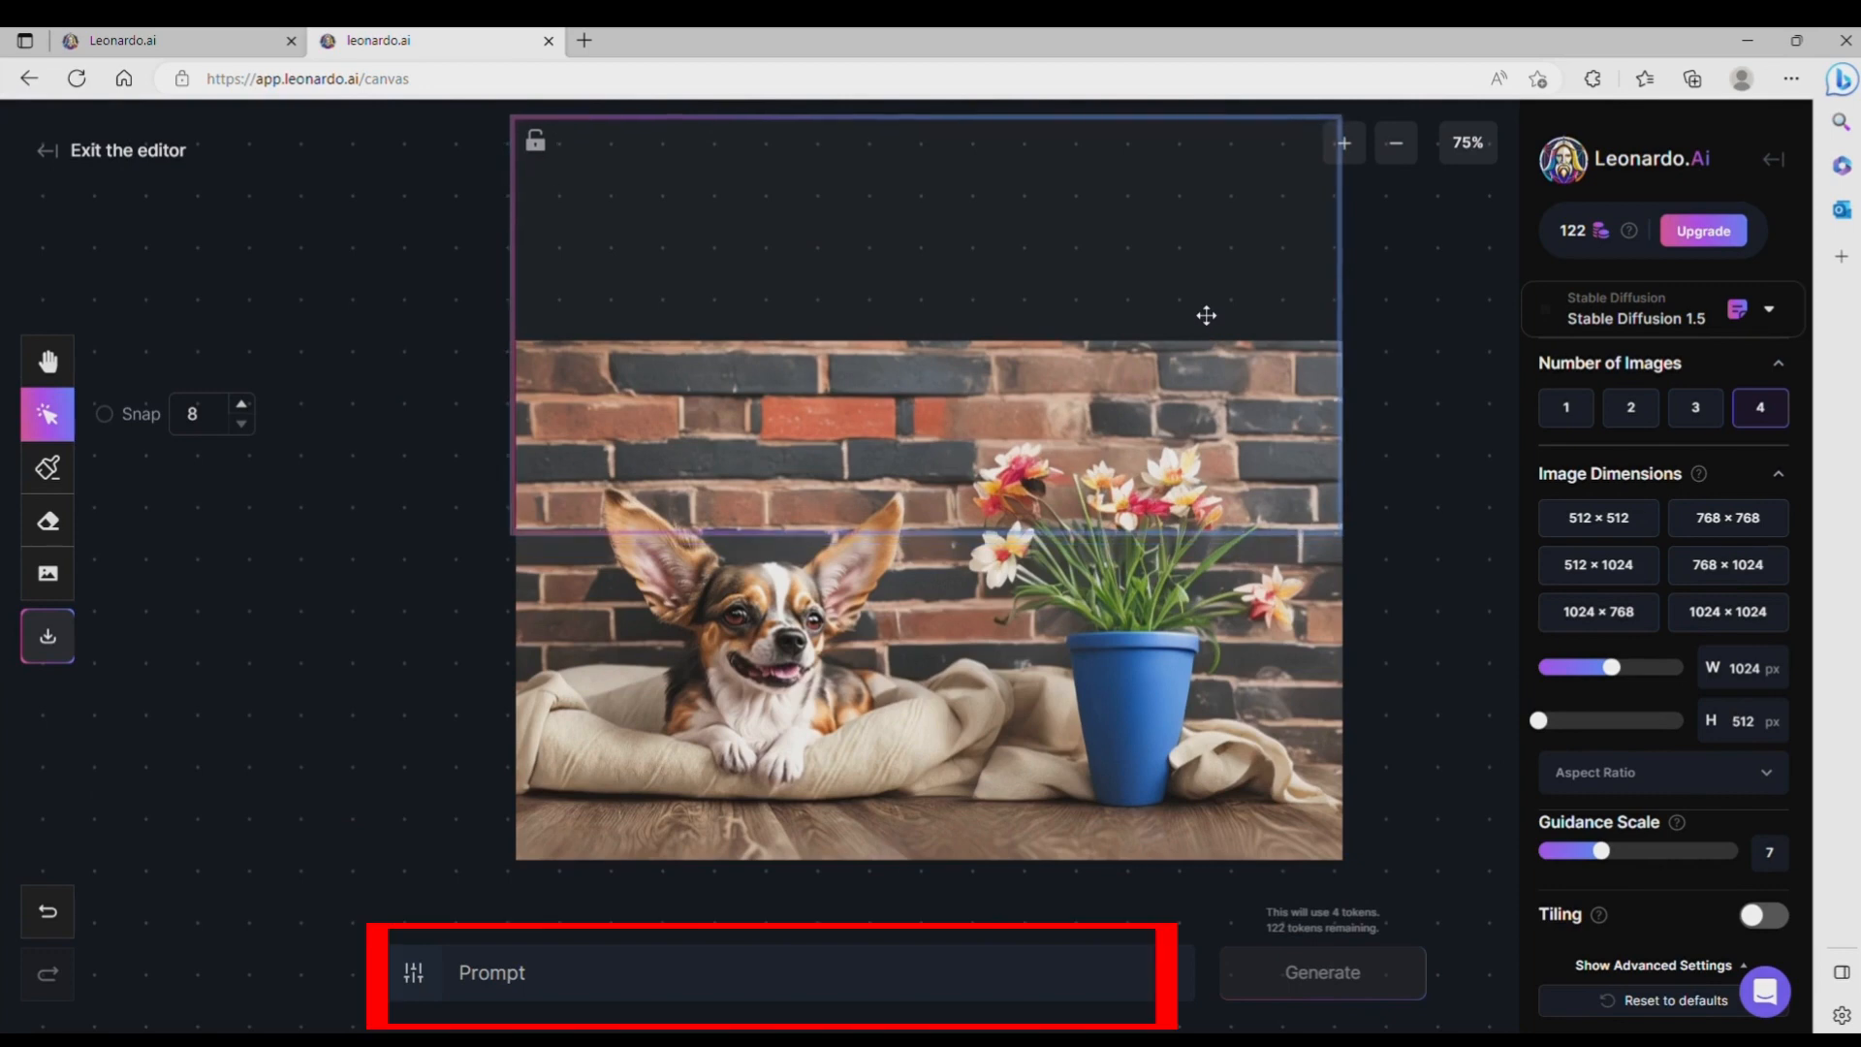
{"action": "left_click", "coordinate": [1396, 143]}
Step: Enter the prompt "adorned with a variety of pictures" for the area above the image
{"action": "left_click", "coordinate": [576, 989]}
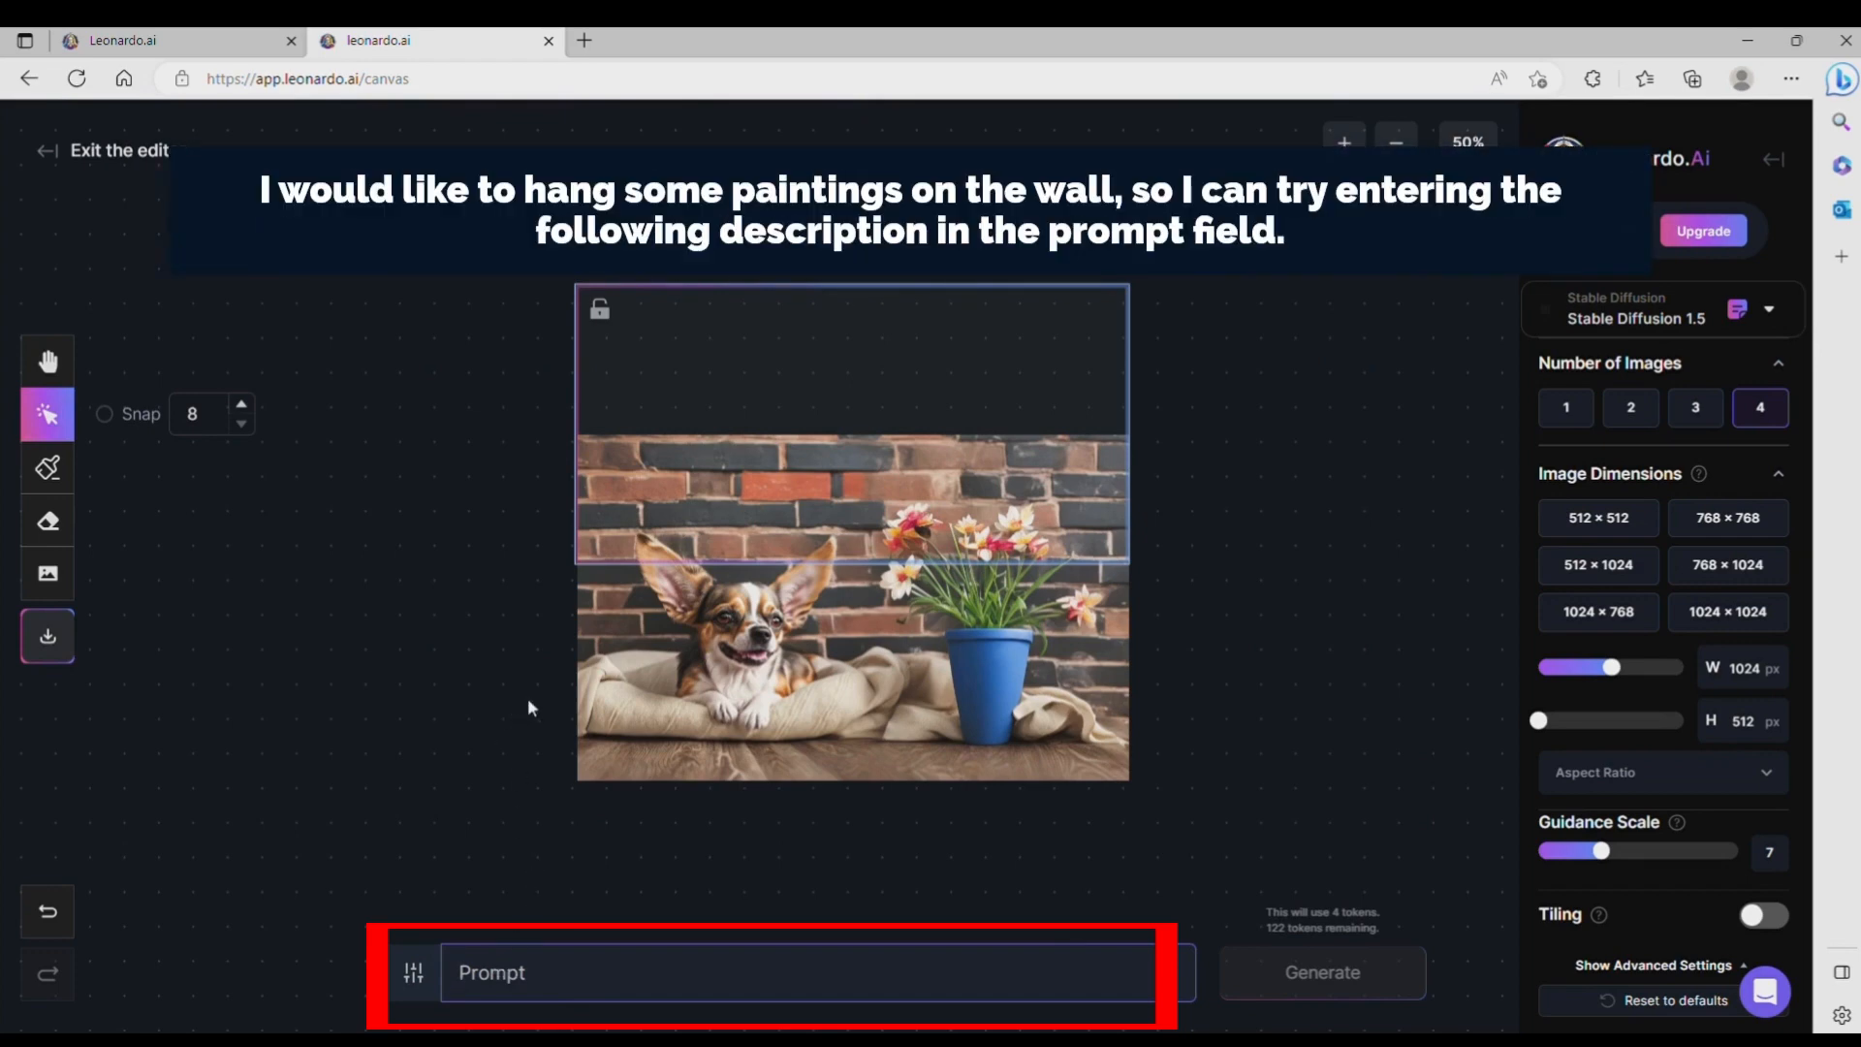
{"action": "type", "text": "adorned with a variety of pictures"}
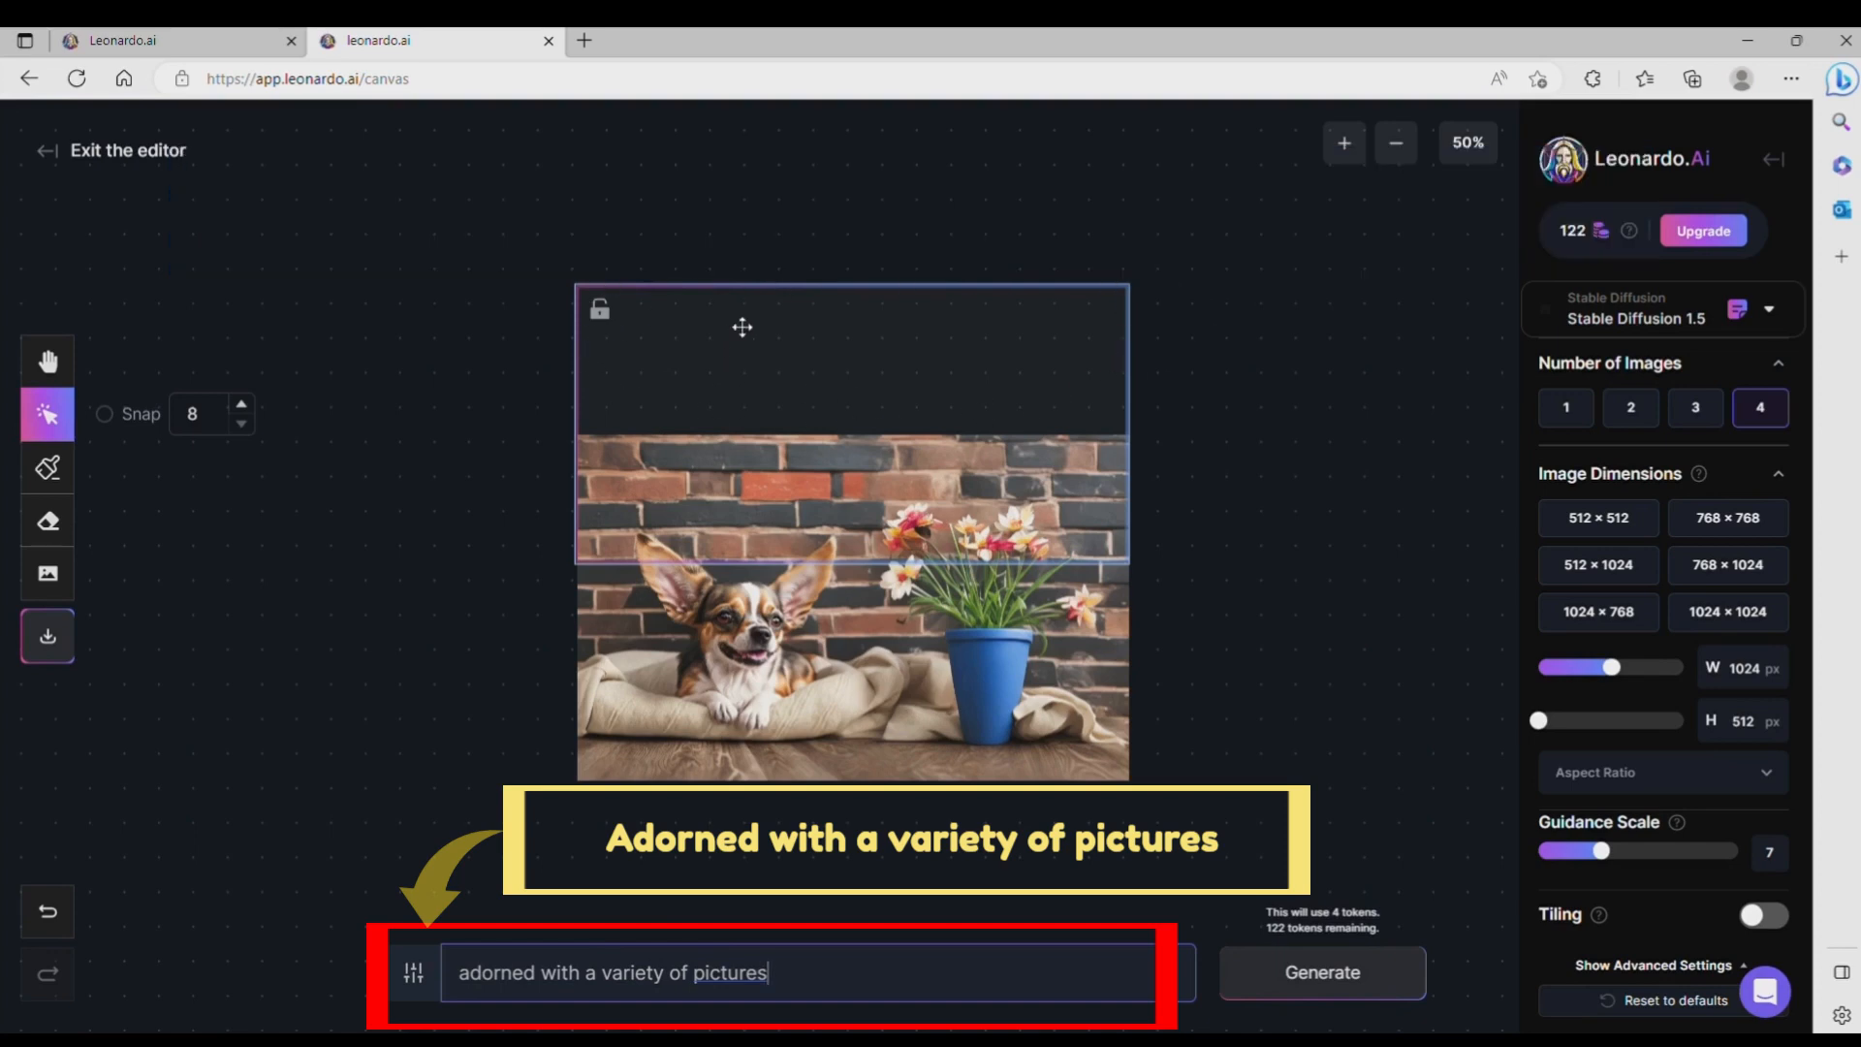
Step: Move the generation frame higher above the brick wall, generate the picture-covered wall and accept the third of four results
{"action": "left_click_drag", "start_coordinate": [889, 348], "coordinate": [891, 292]}
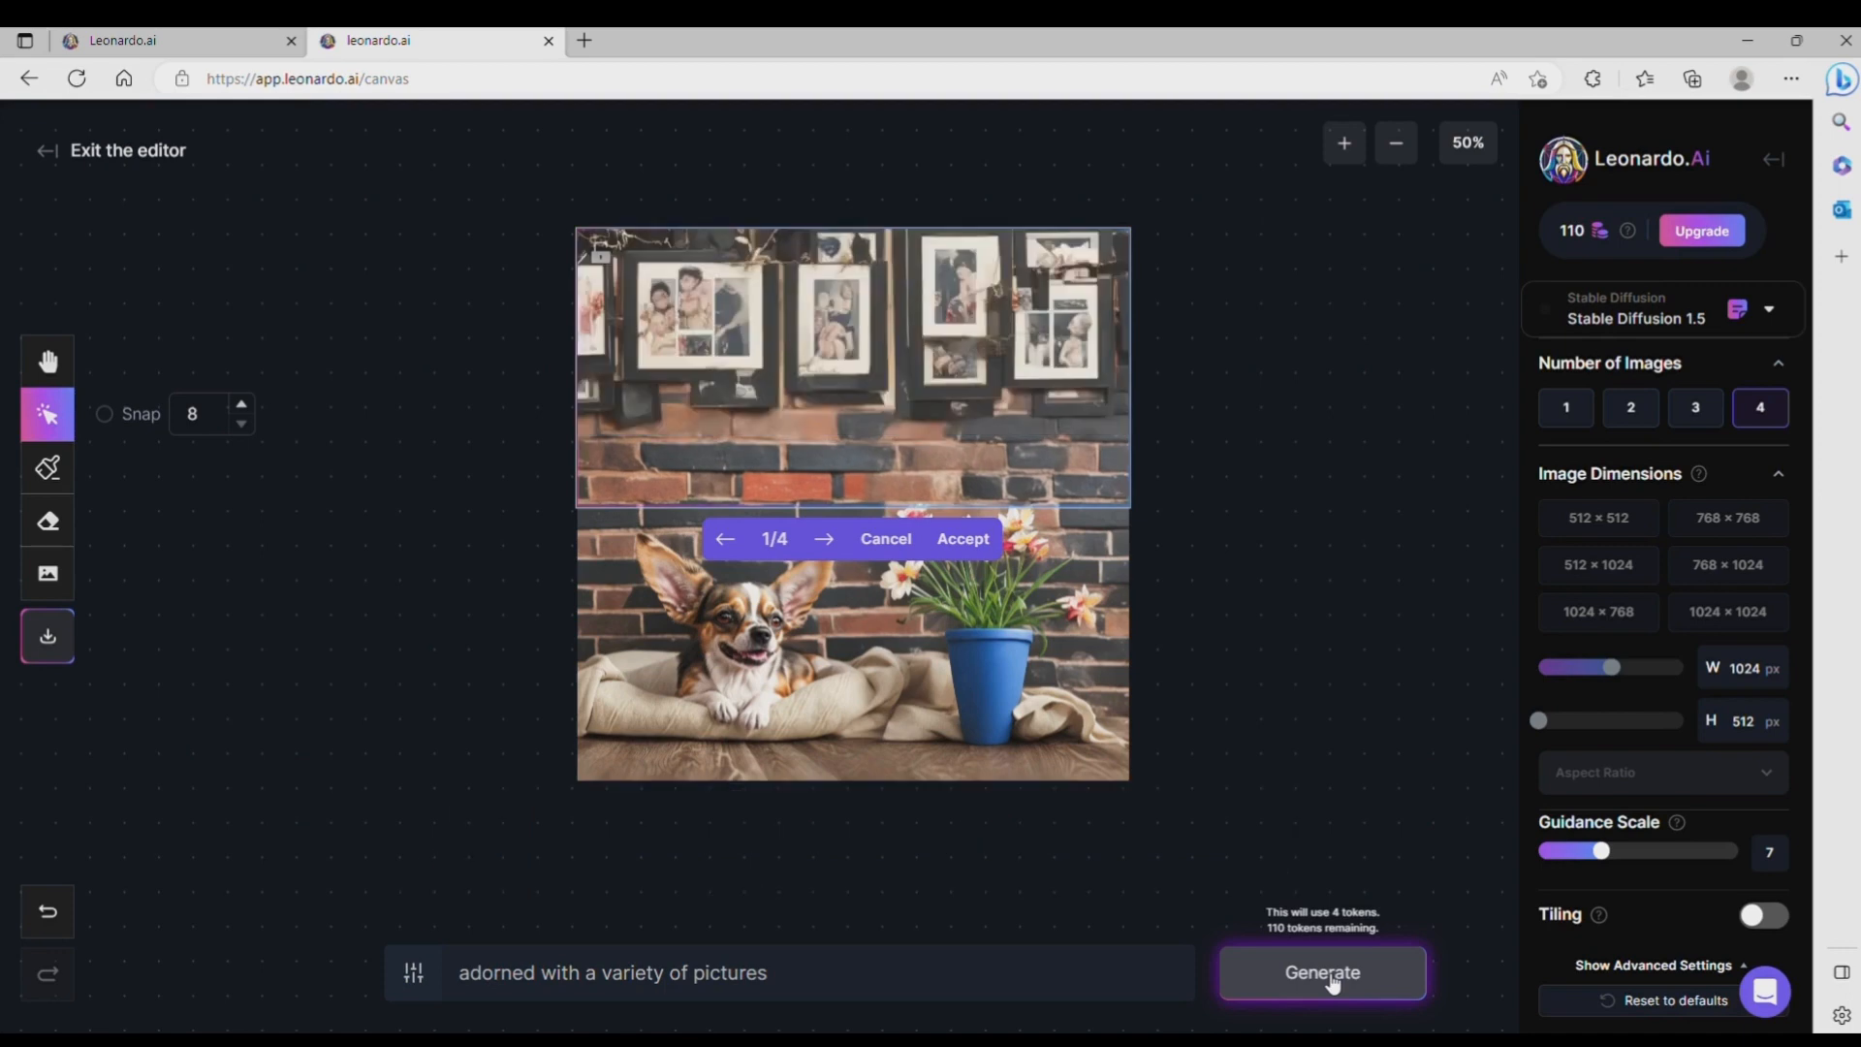
{"action": "left_click", "coordinate": [833, 544]}
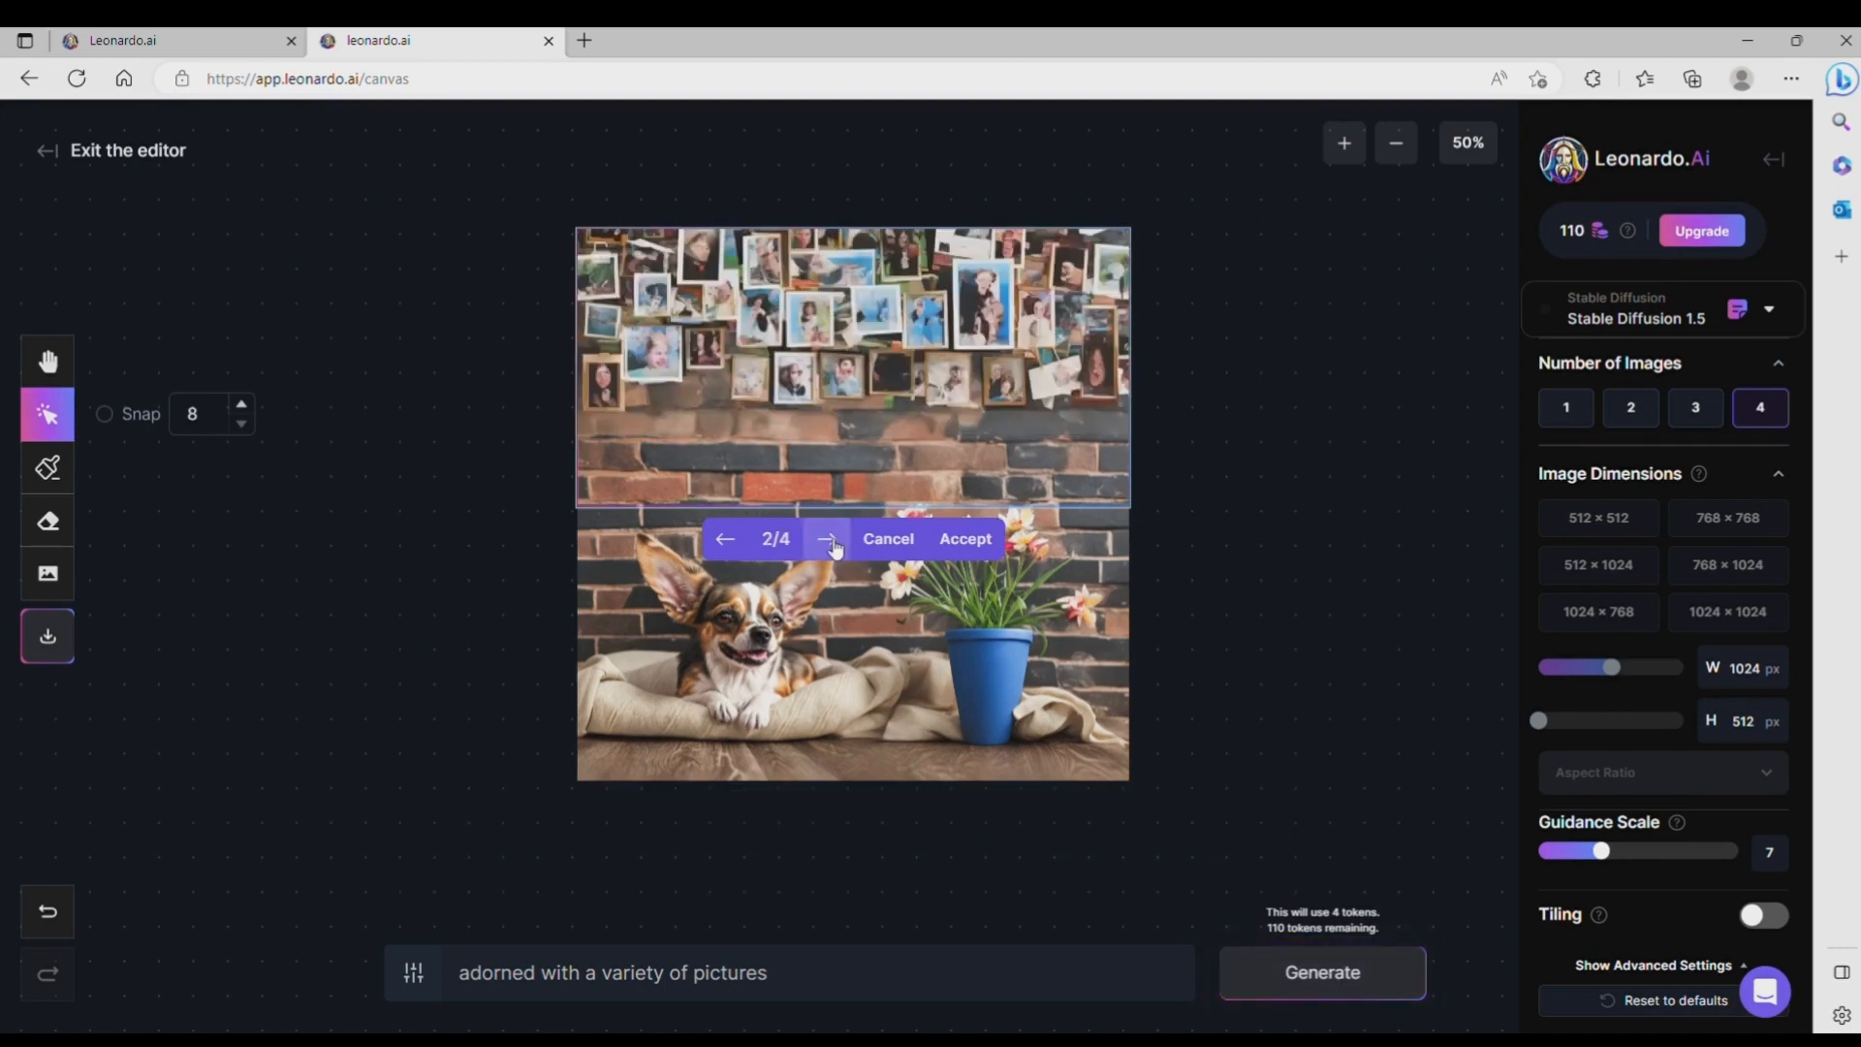
{"action": "left_click", "coordinate": [826, 541]}
{"action": "left_click", "coordinate": [832, 545]}
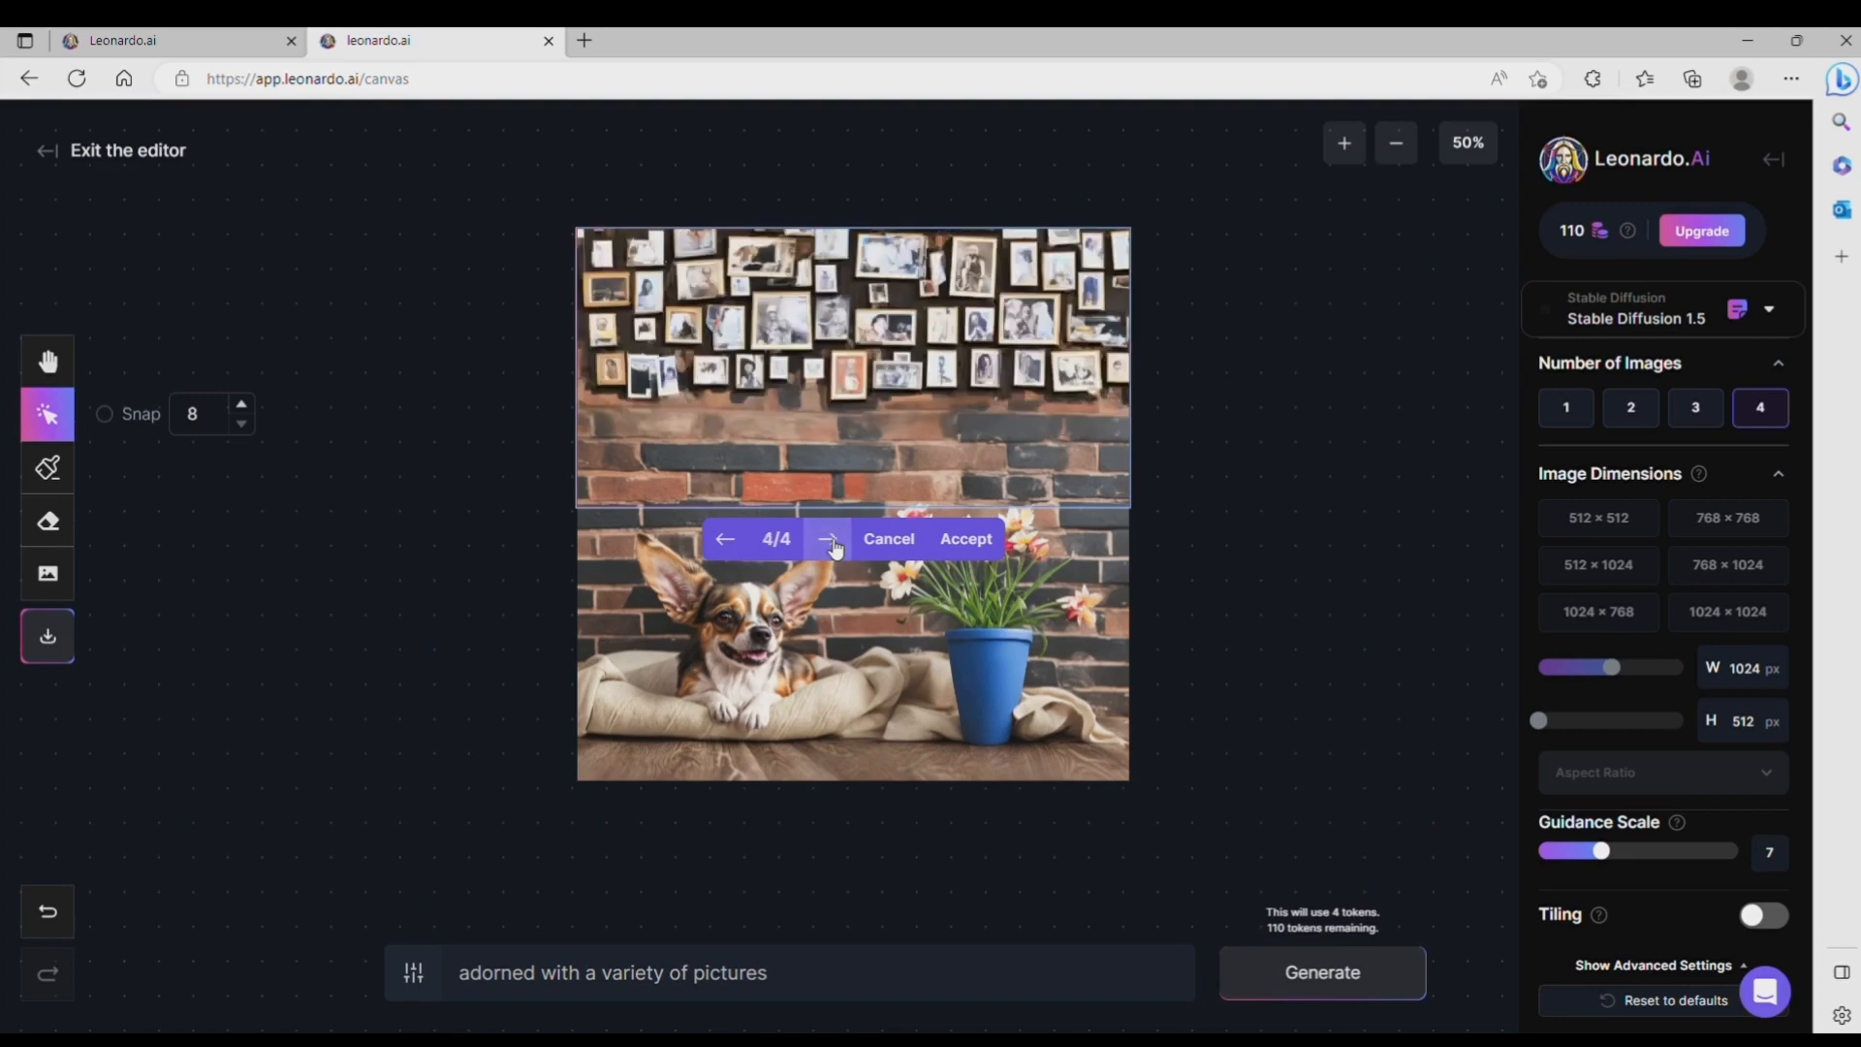
{"action": "left_click", "coordinate": [735, 545]}
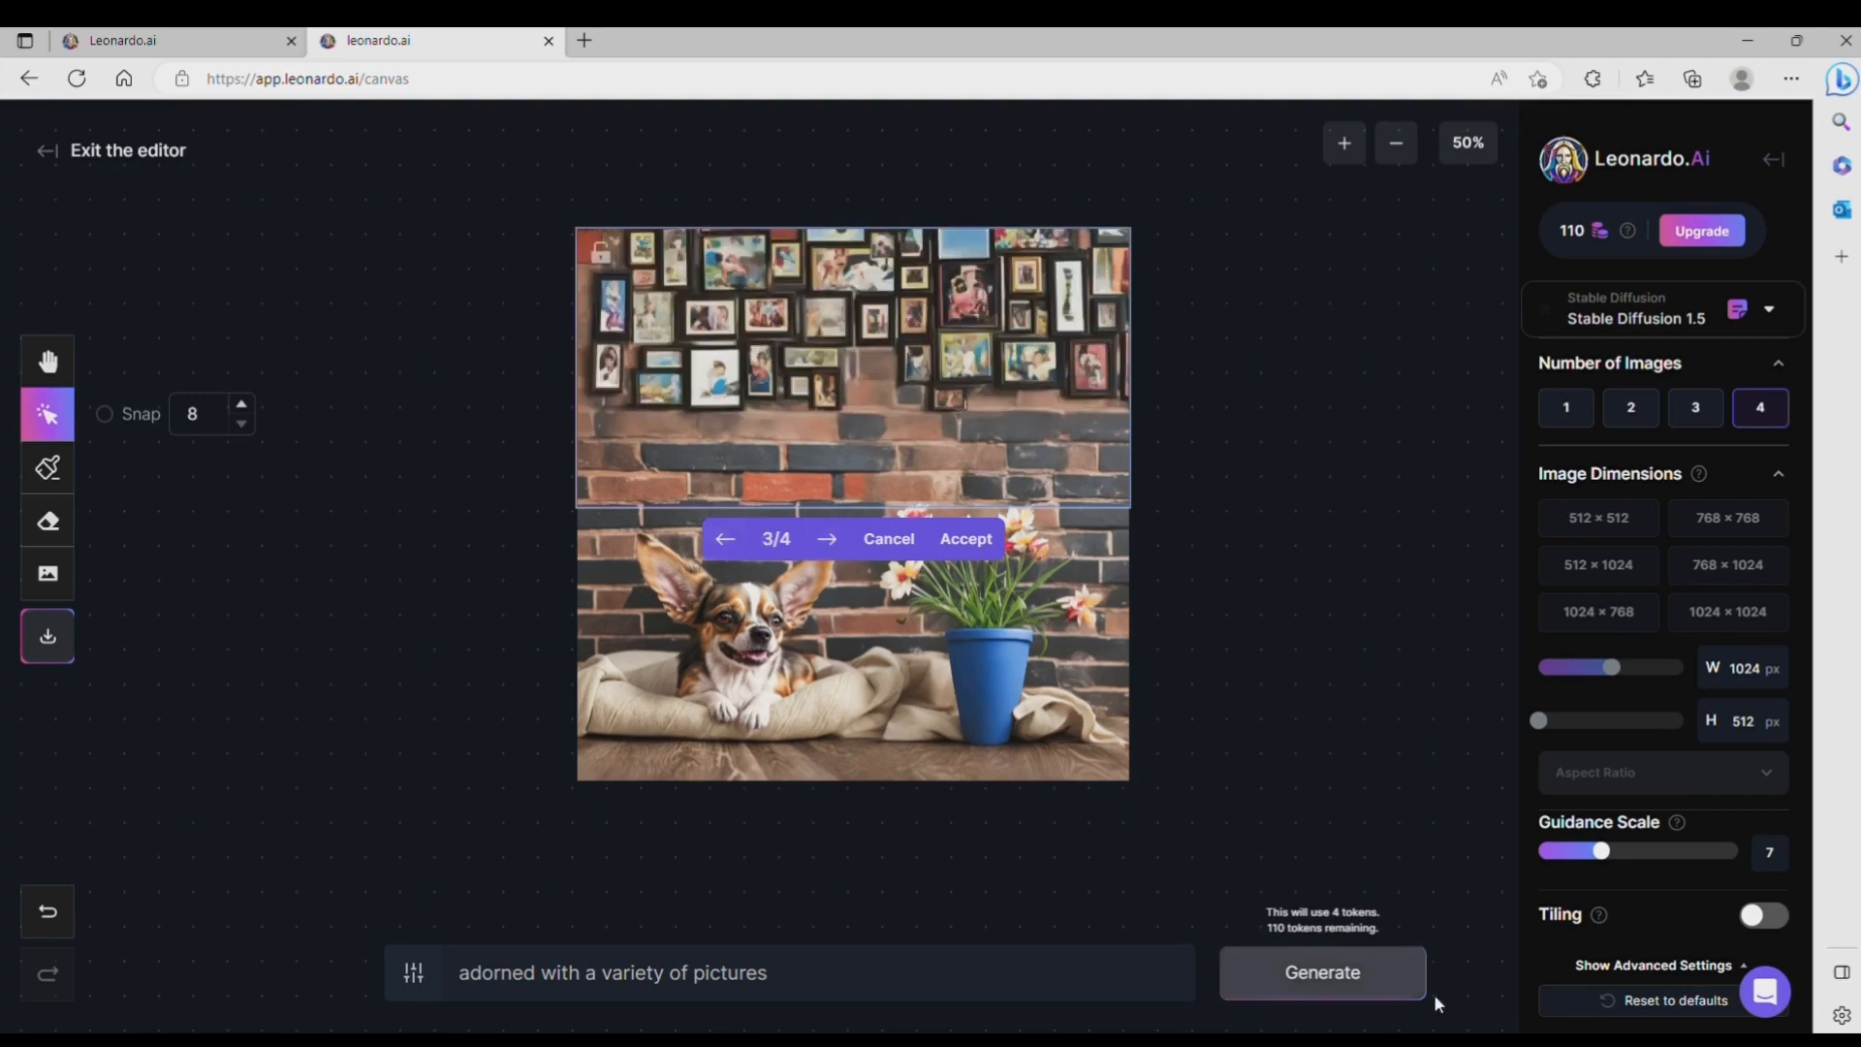
{"action": "left_click", "coordinate": [966, 539]}
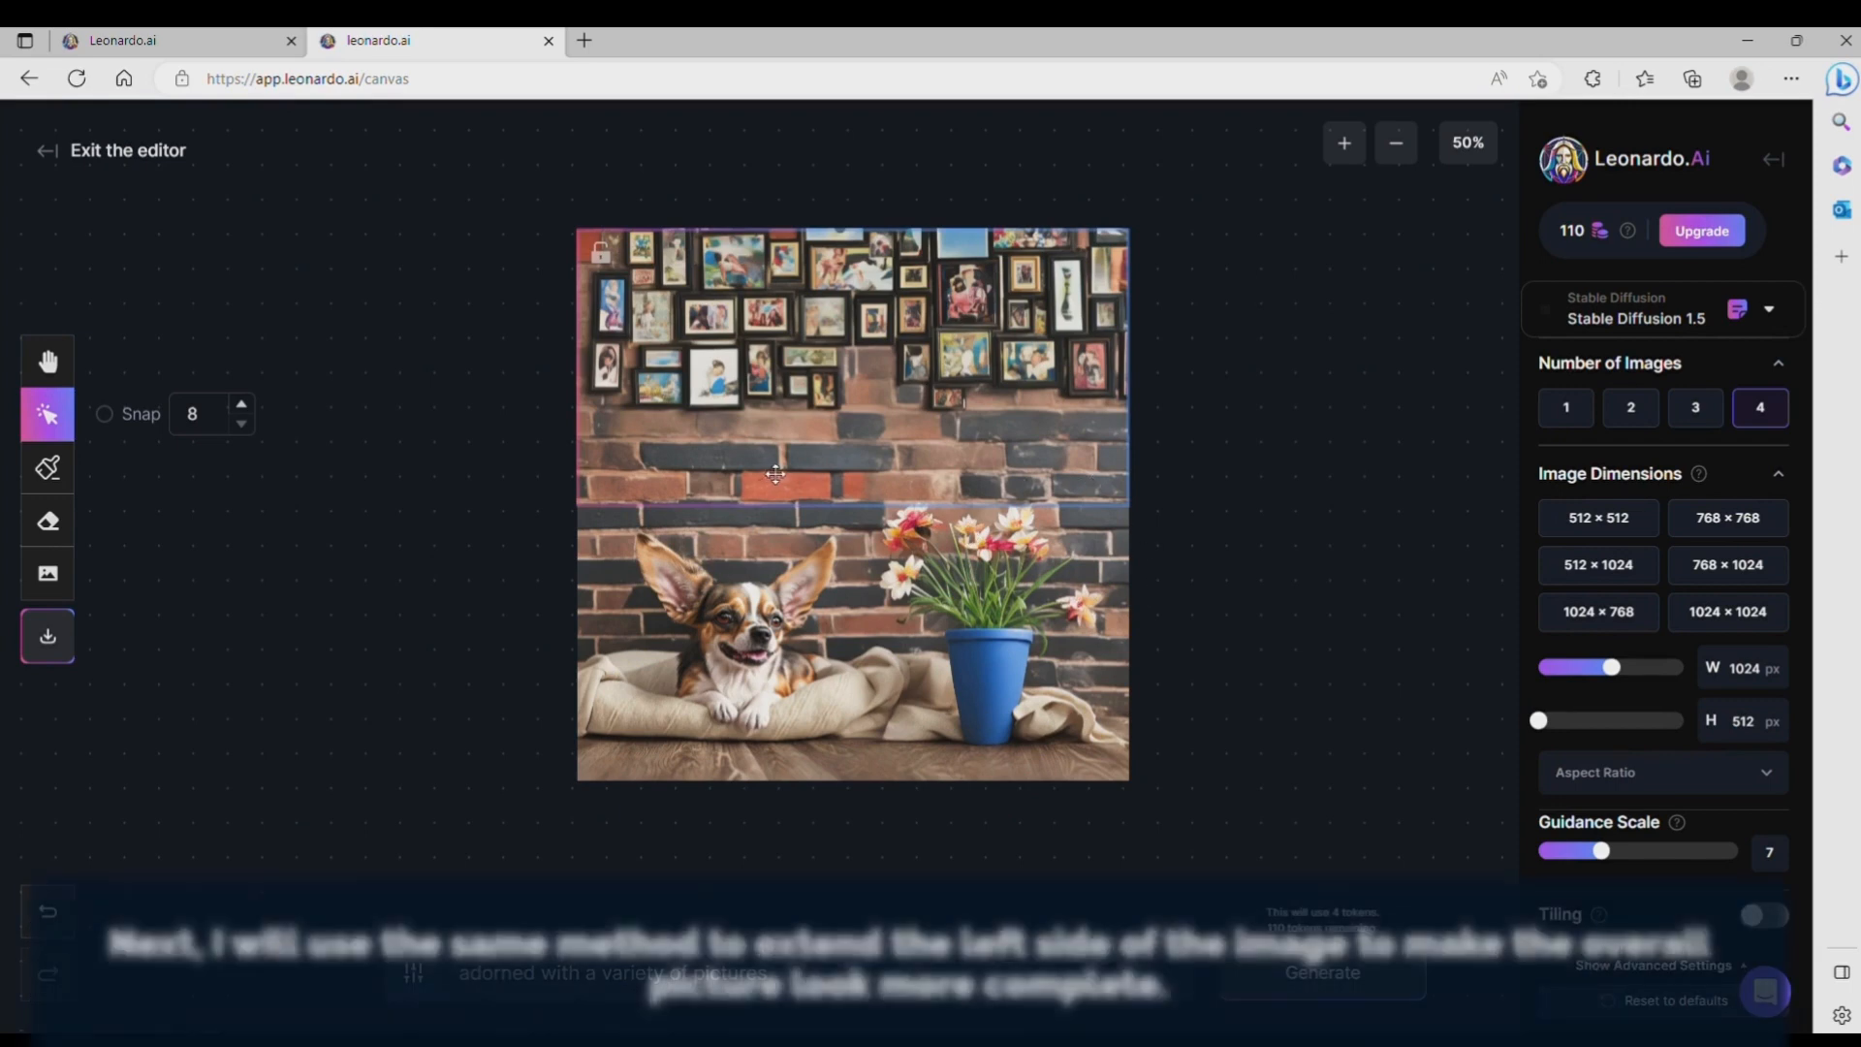
Step: Set the generation frame to 576 × 576 px over the image's lower-left edge and generate an extension with the prompt "similar structure"
{"action": "left_click_drag", "start_coordinate": [858, 455], "coordinate": [851, 455]}
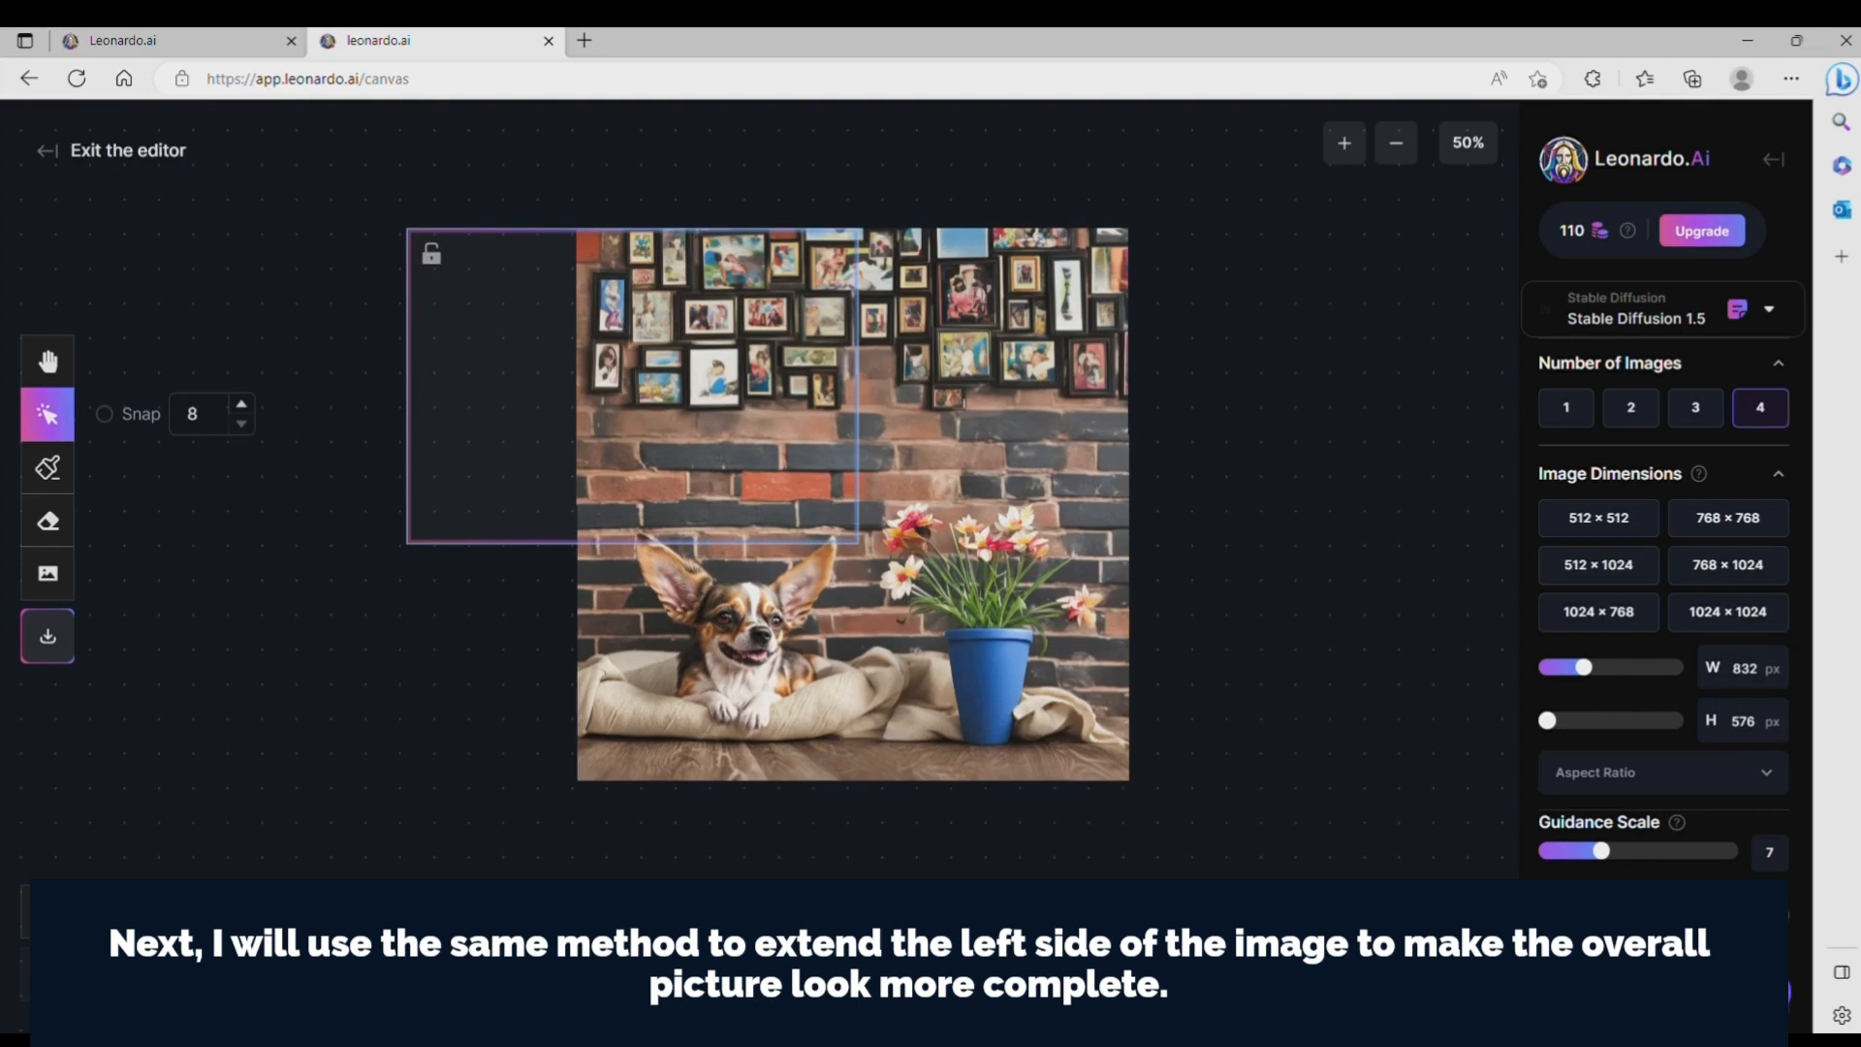
{"action": "left_click_drag", "start_coordinate": [654, 453], "coordinate": [651, 689]}
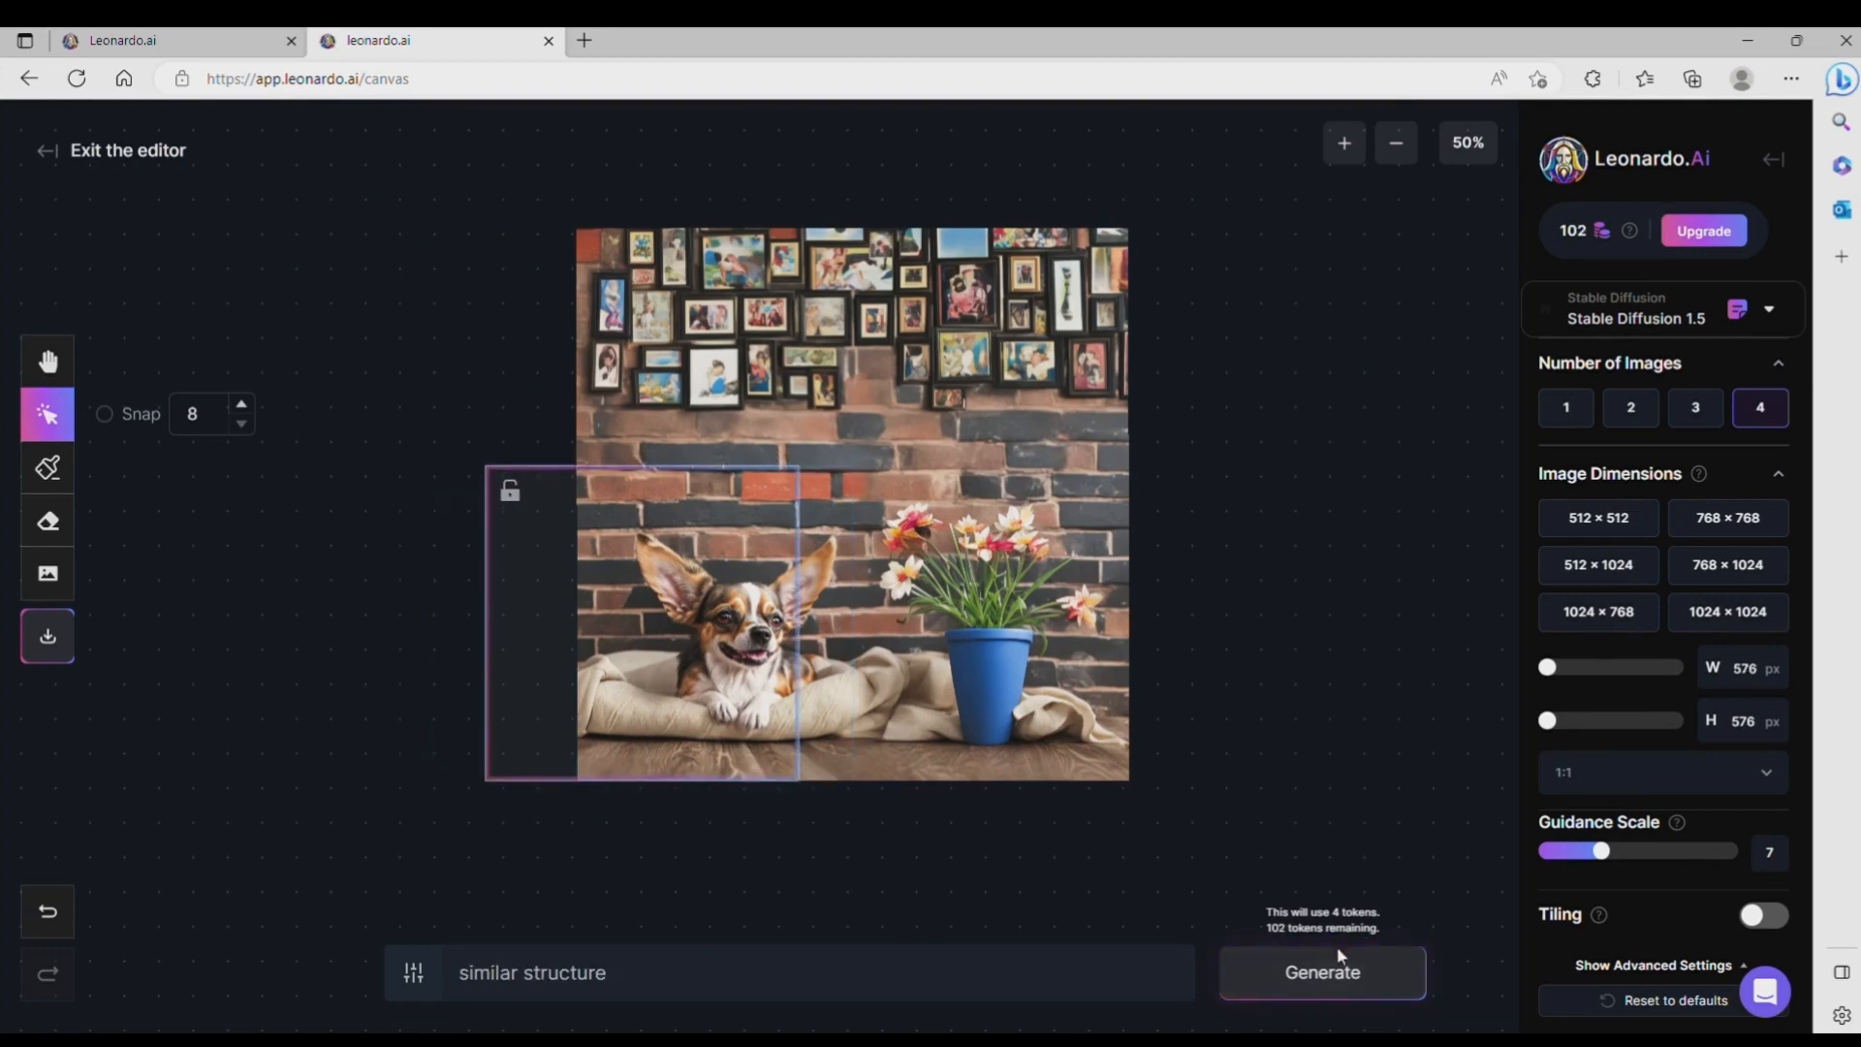
{"action": "left_click", "coordinate": [1321, 974]}
{"action": "left_click", "coordinate": [1354, 147]}
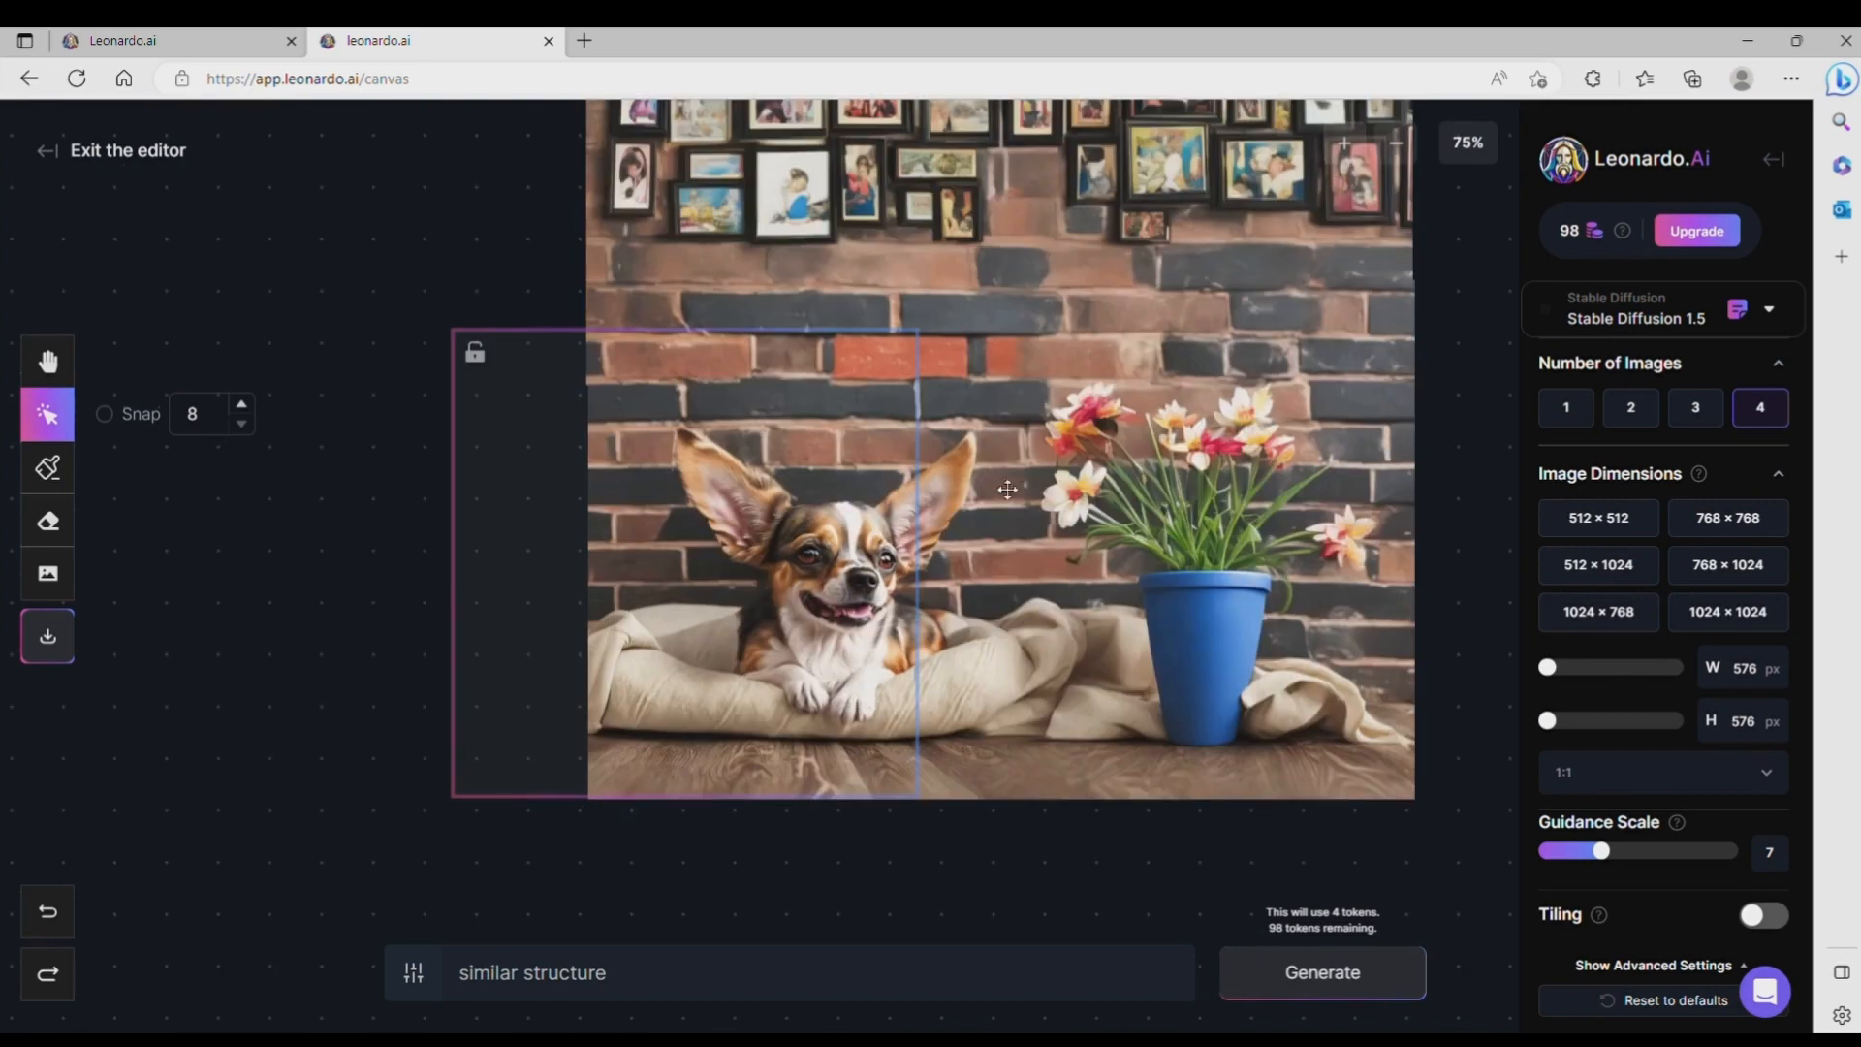
{"action": "left_click", "coordinate": [1360, 152]}
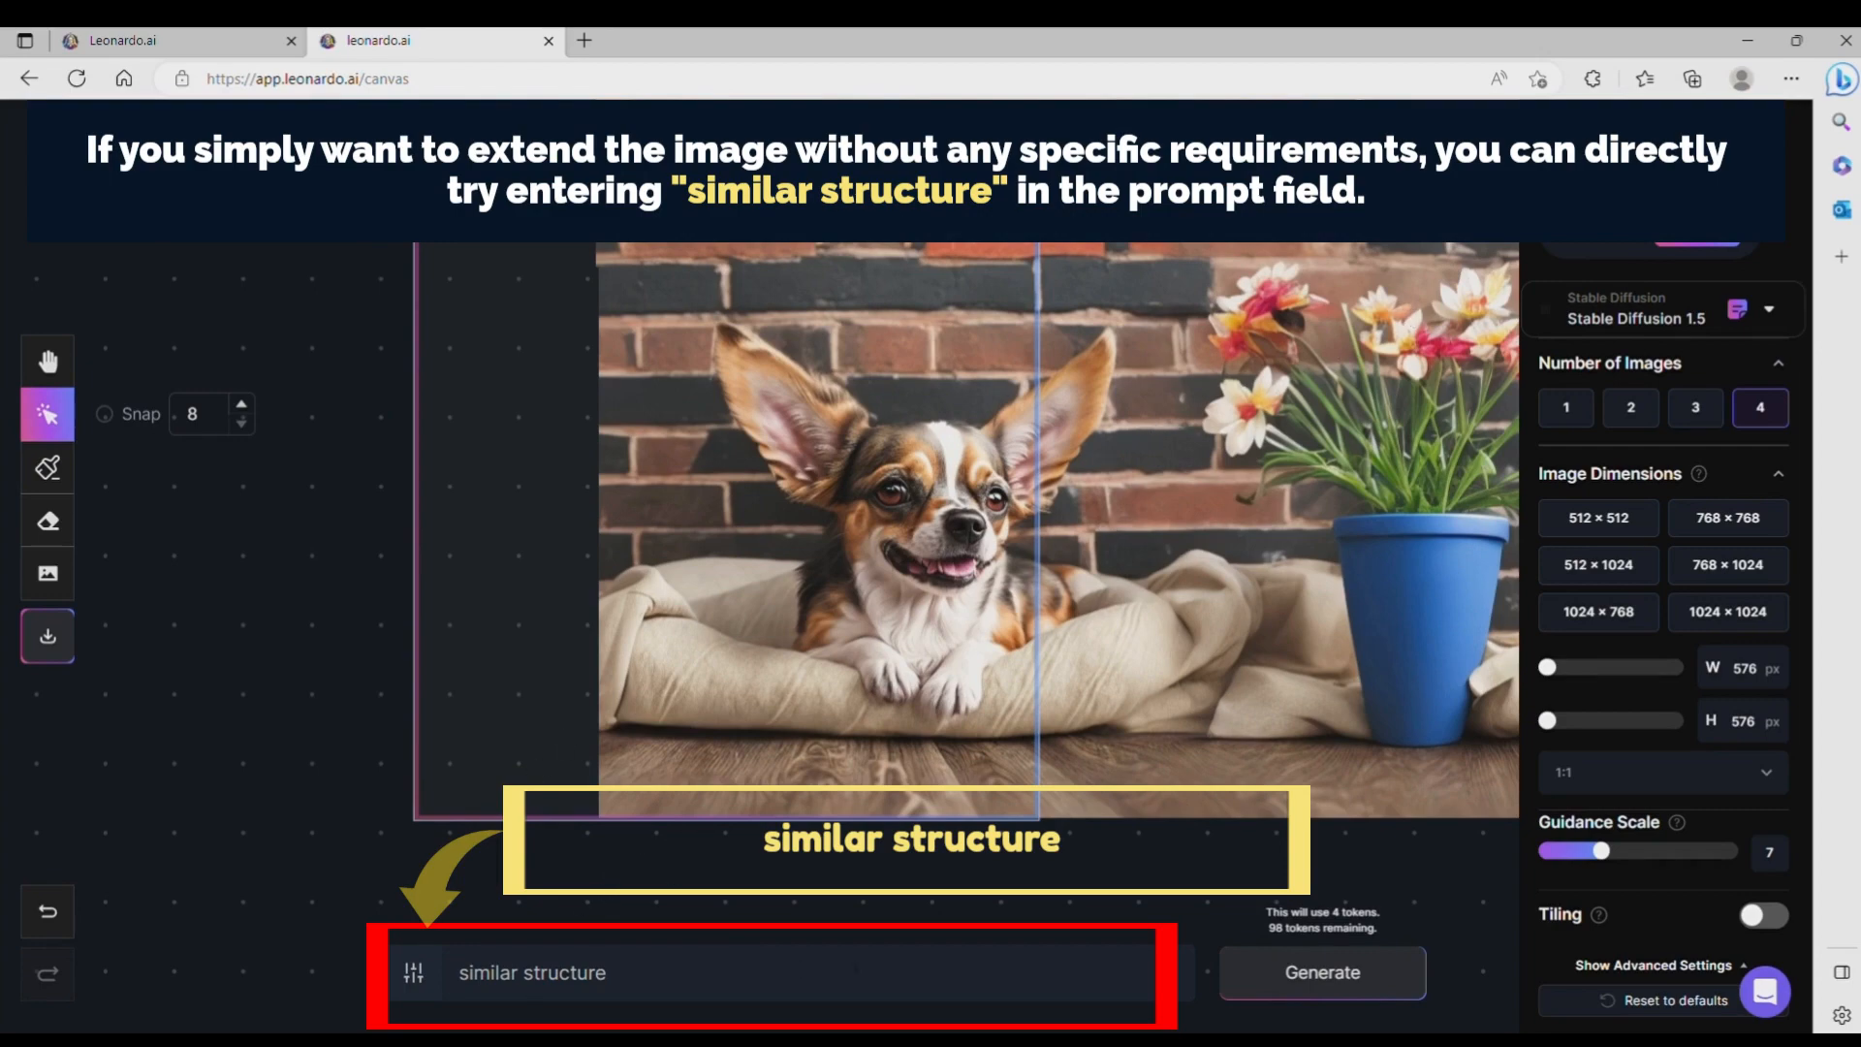
{"action": "left_click", "coordinate": [1323, 987]}
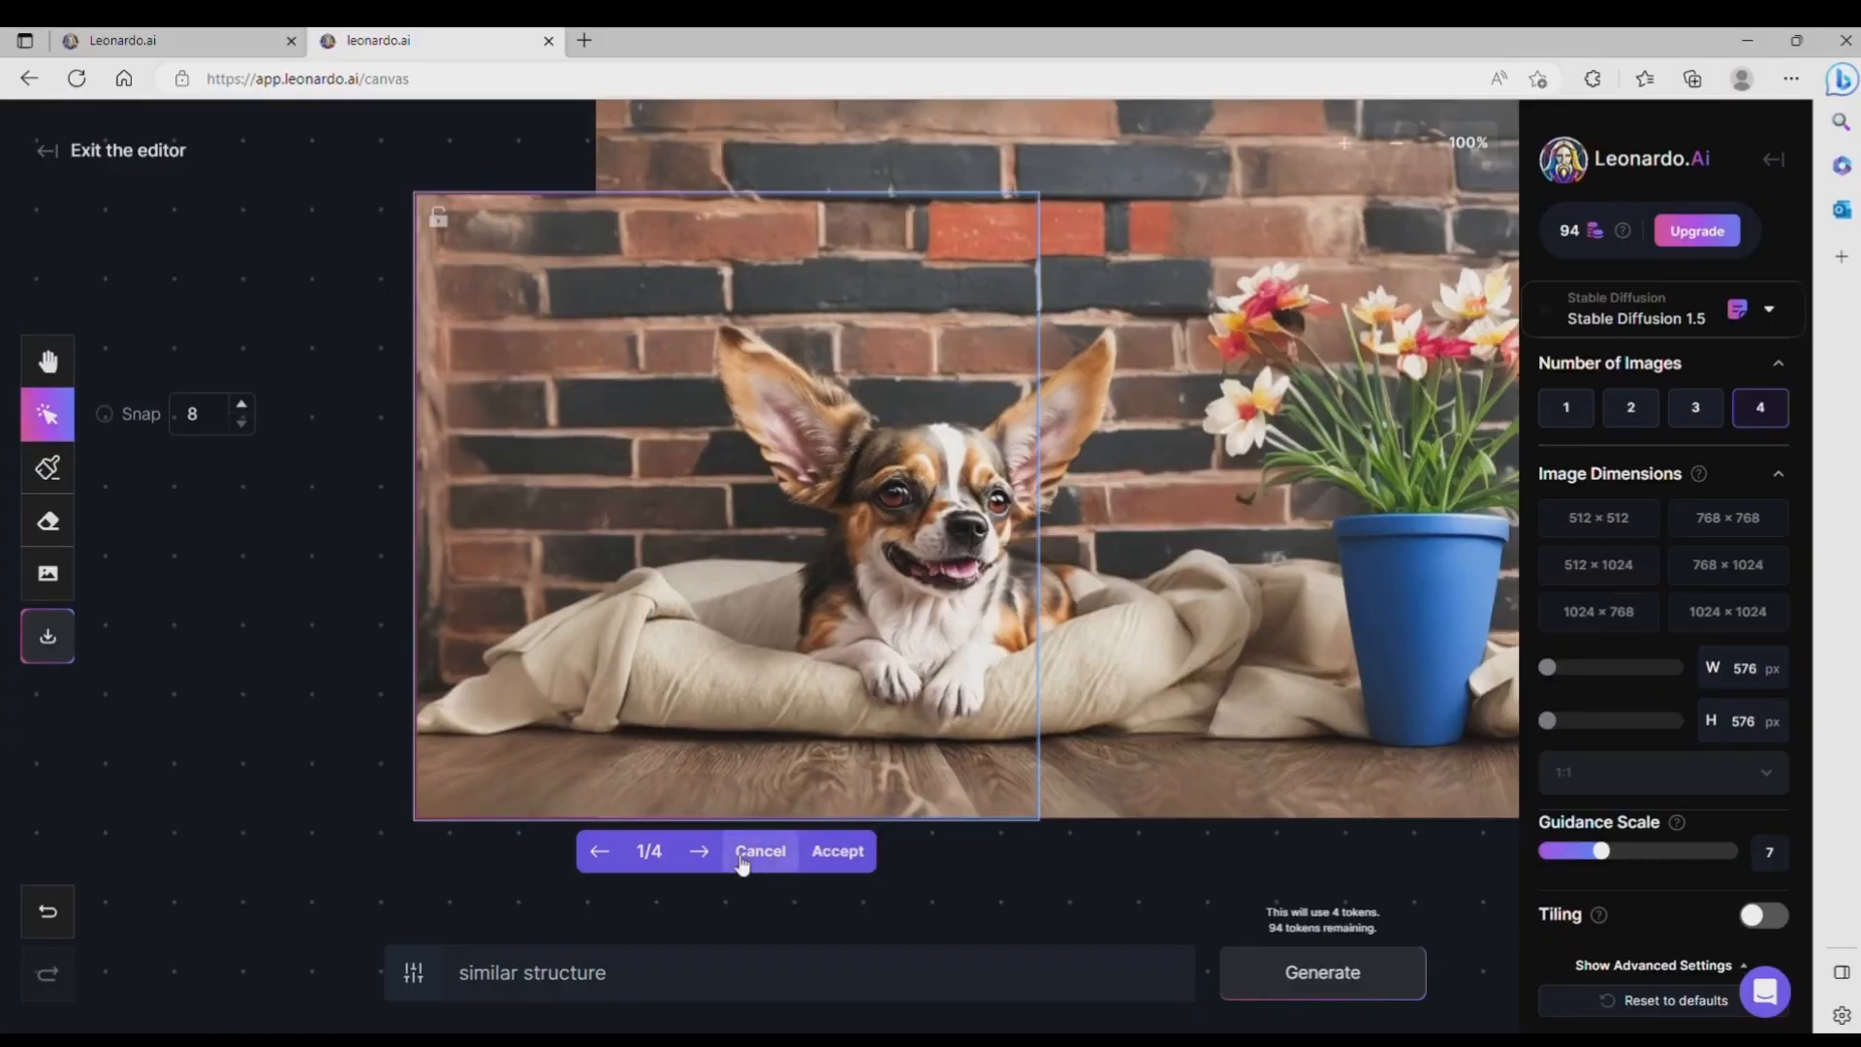
Step: Compare the four generated extensions of the lower-left area and accept the fourth one
{"action": "scroll", "coordinate": [548, 744], "scroll_direction": "down", "scroll_amount": 2}
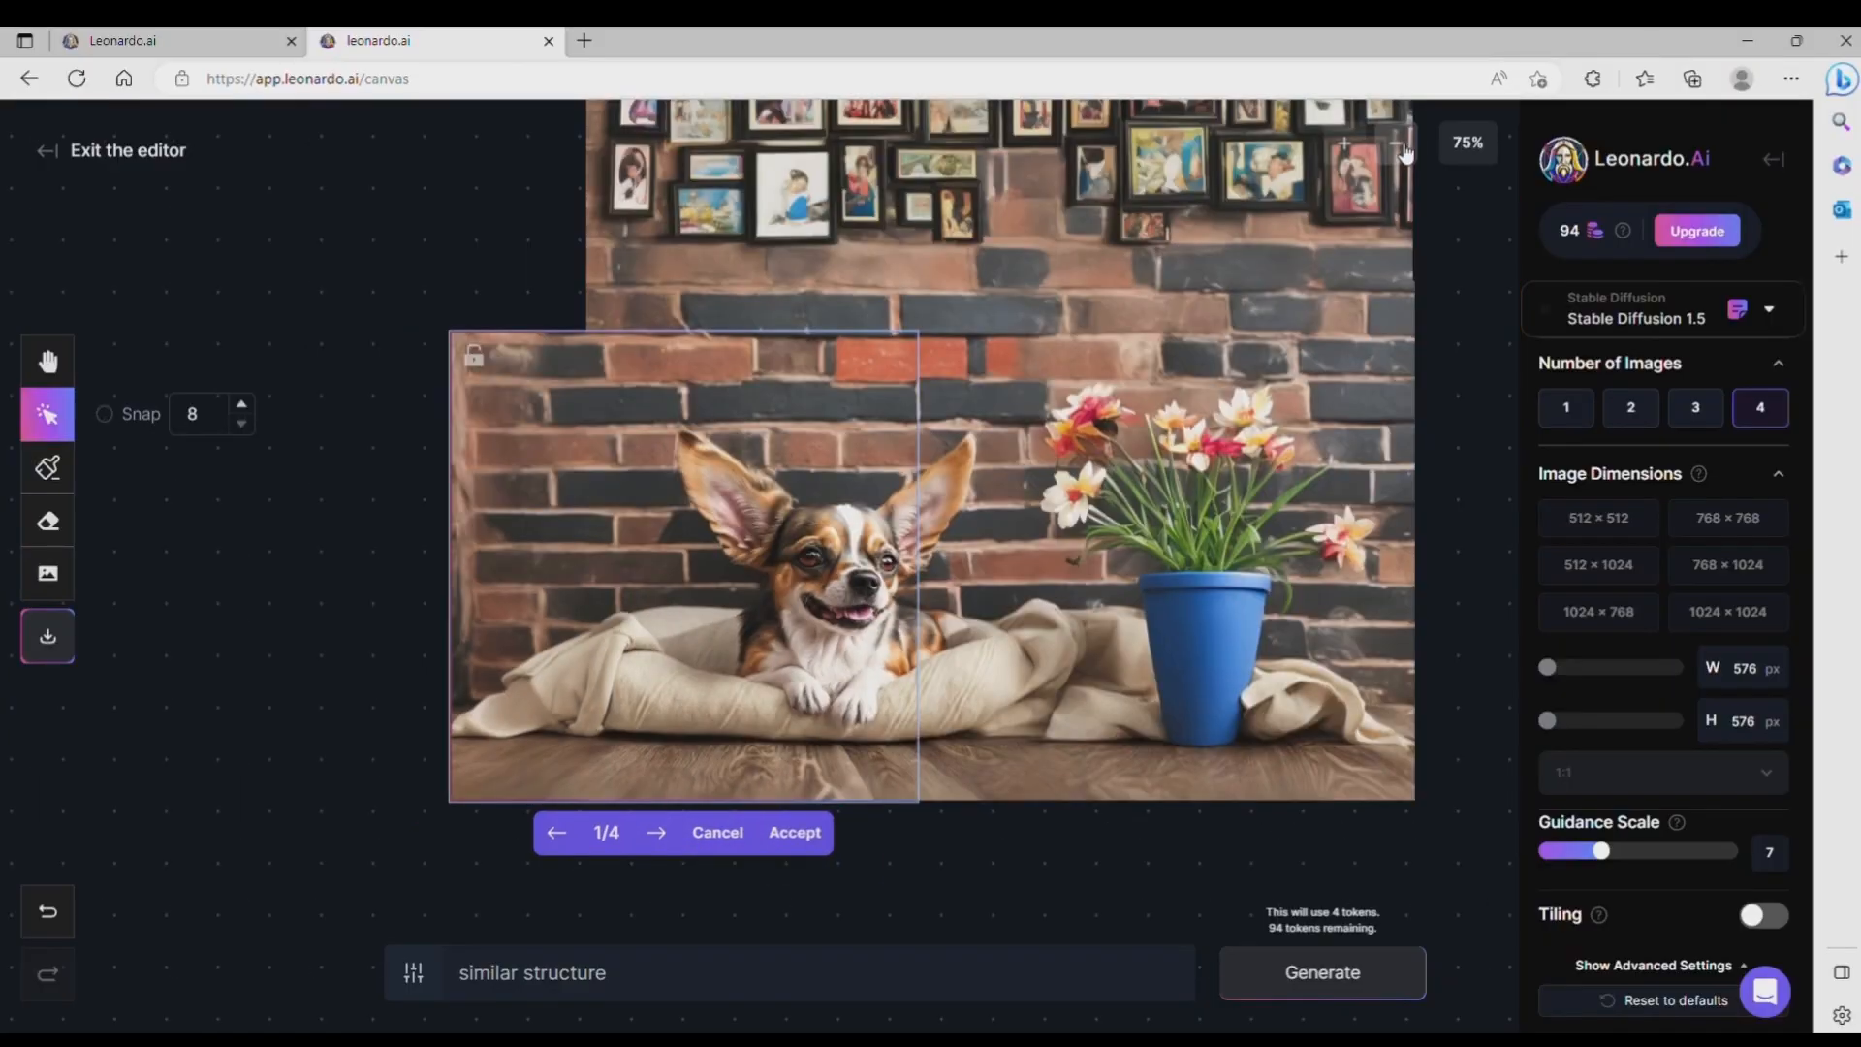
{"action": "left_click", "coordinate": [661, 836]}
{"action": "left_click", "coordinate": [661, 835]}
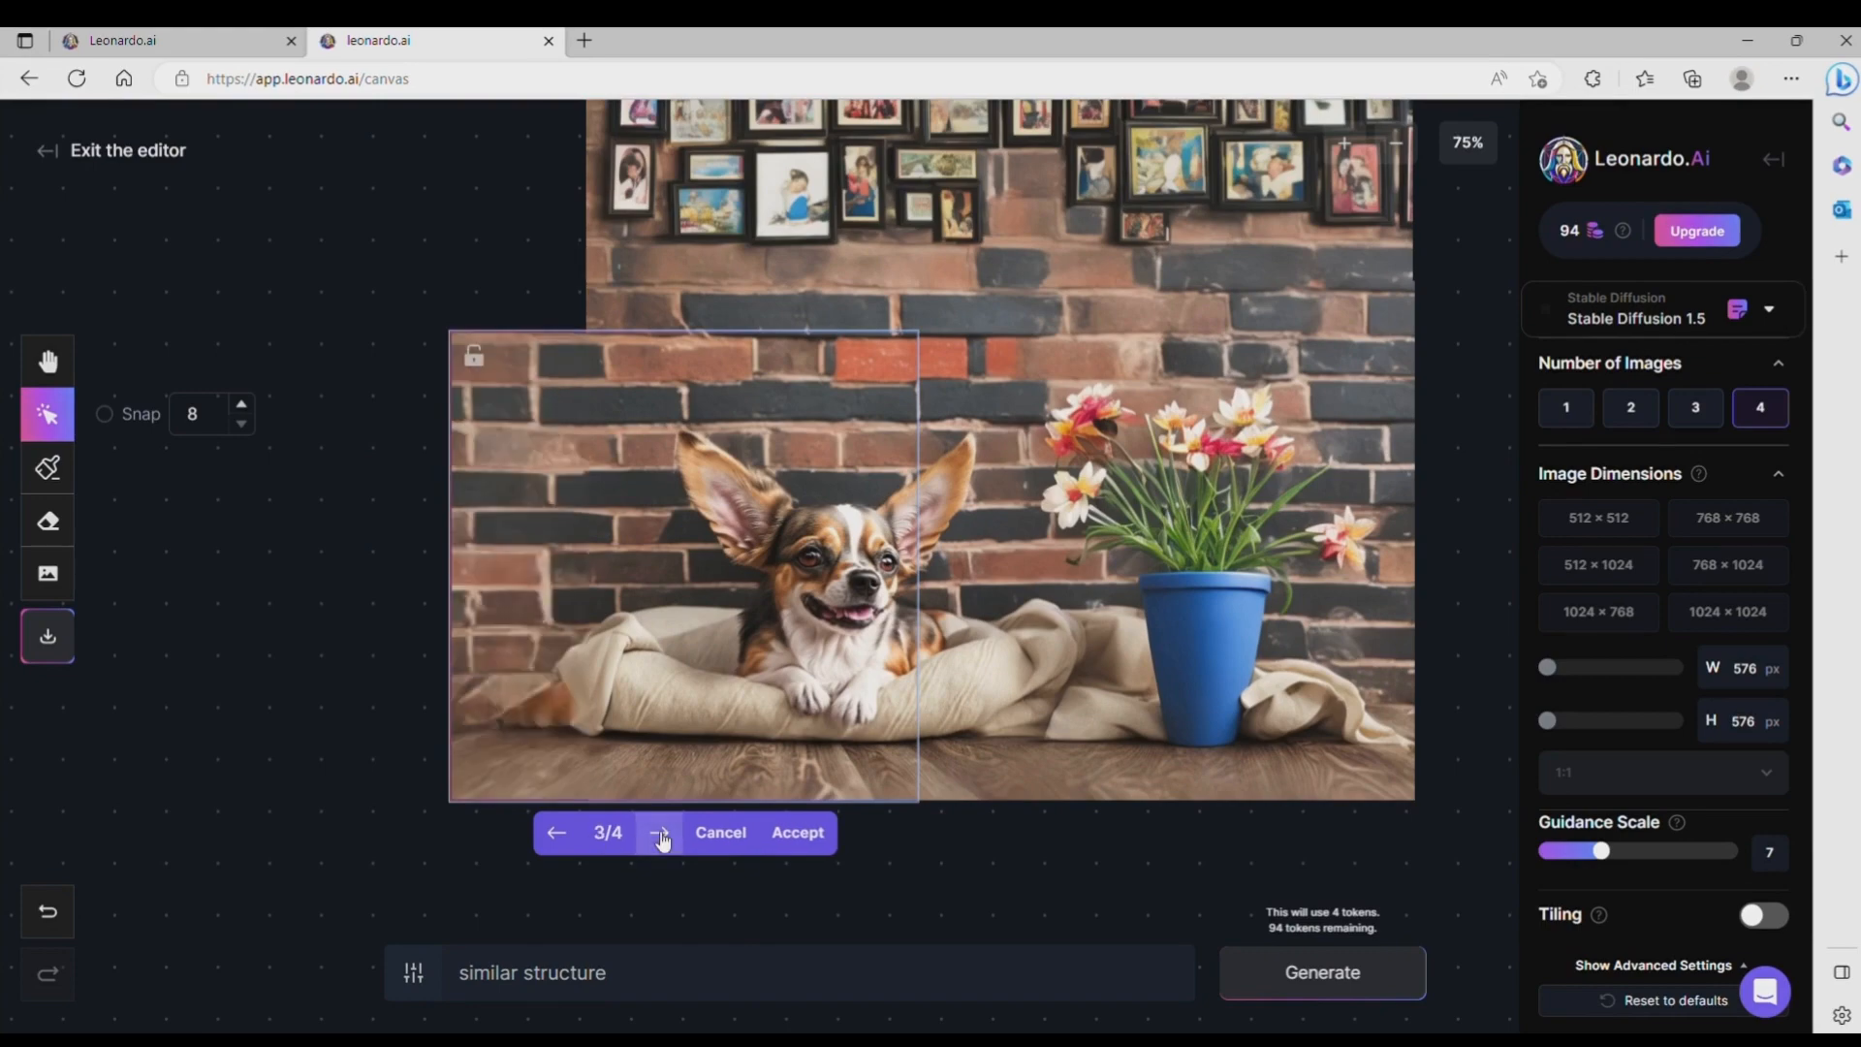
{"action": "left_click", "coordinate": [661, 836]}
{"action": "left_click", "coordinate": [797, 832]}
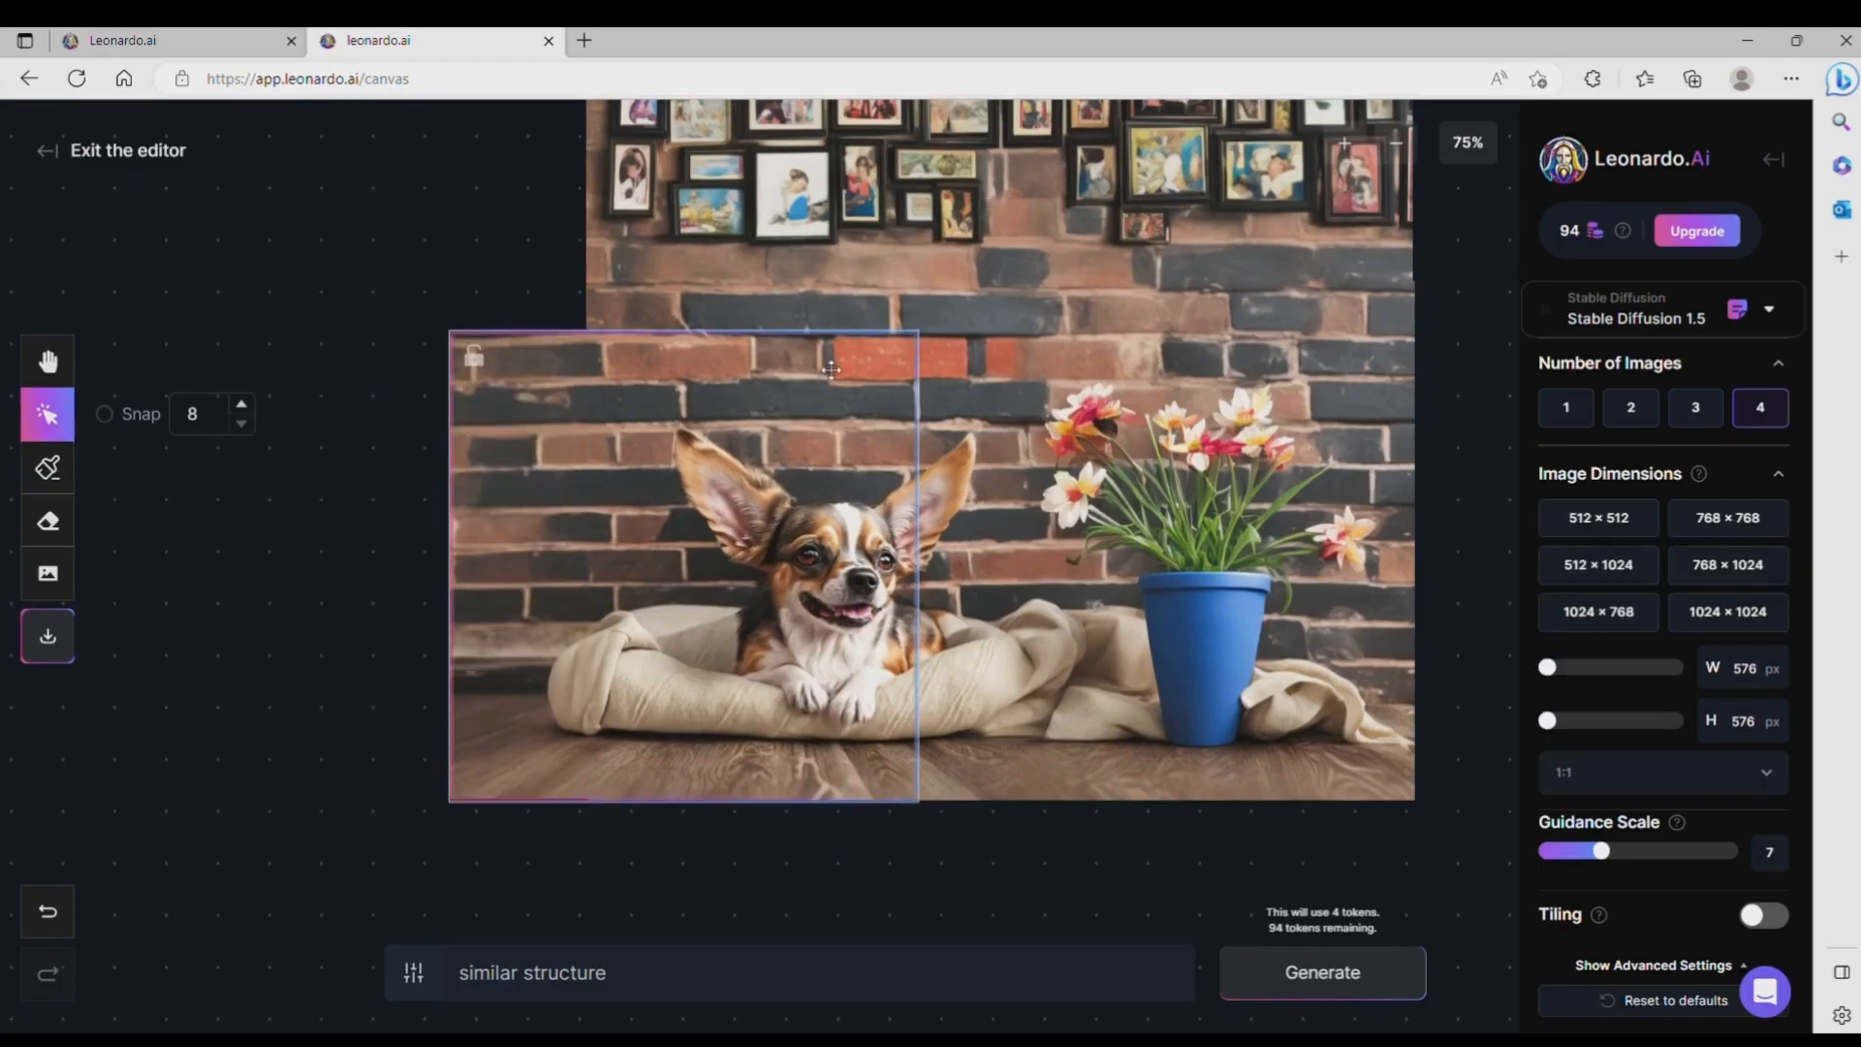
Step: Position the 576 × 576 px generation frame over the empty upper-left corner of the image, aligned with its outer edges
{"action": "scroll", "coordinate": [1484, 595], "scroll_direction": "up", "scroll_amount": 1}
{"action": "scroll", "coordinate": [1483, 595], "scroll_direction": "down", "scroll_amount": 3}
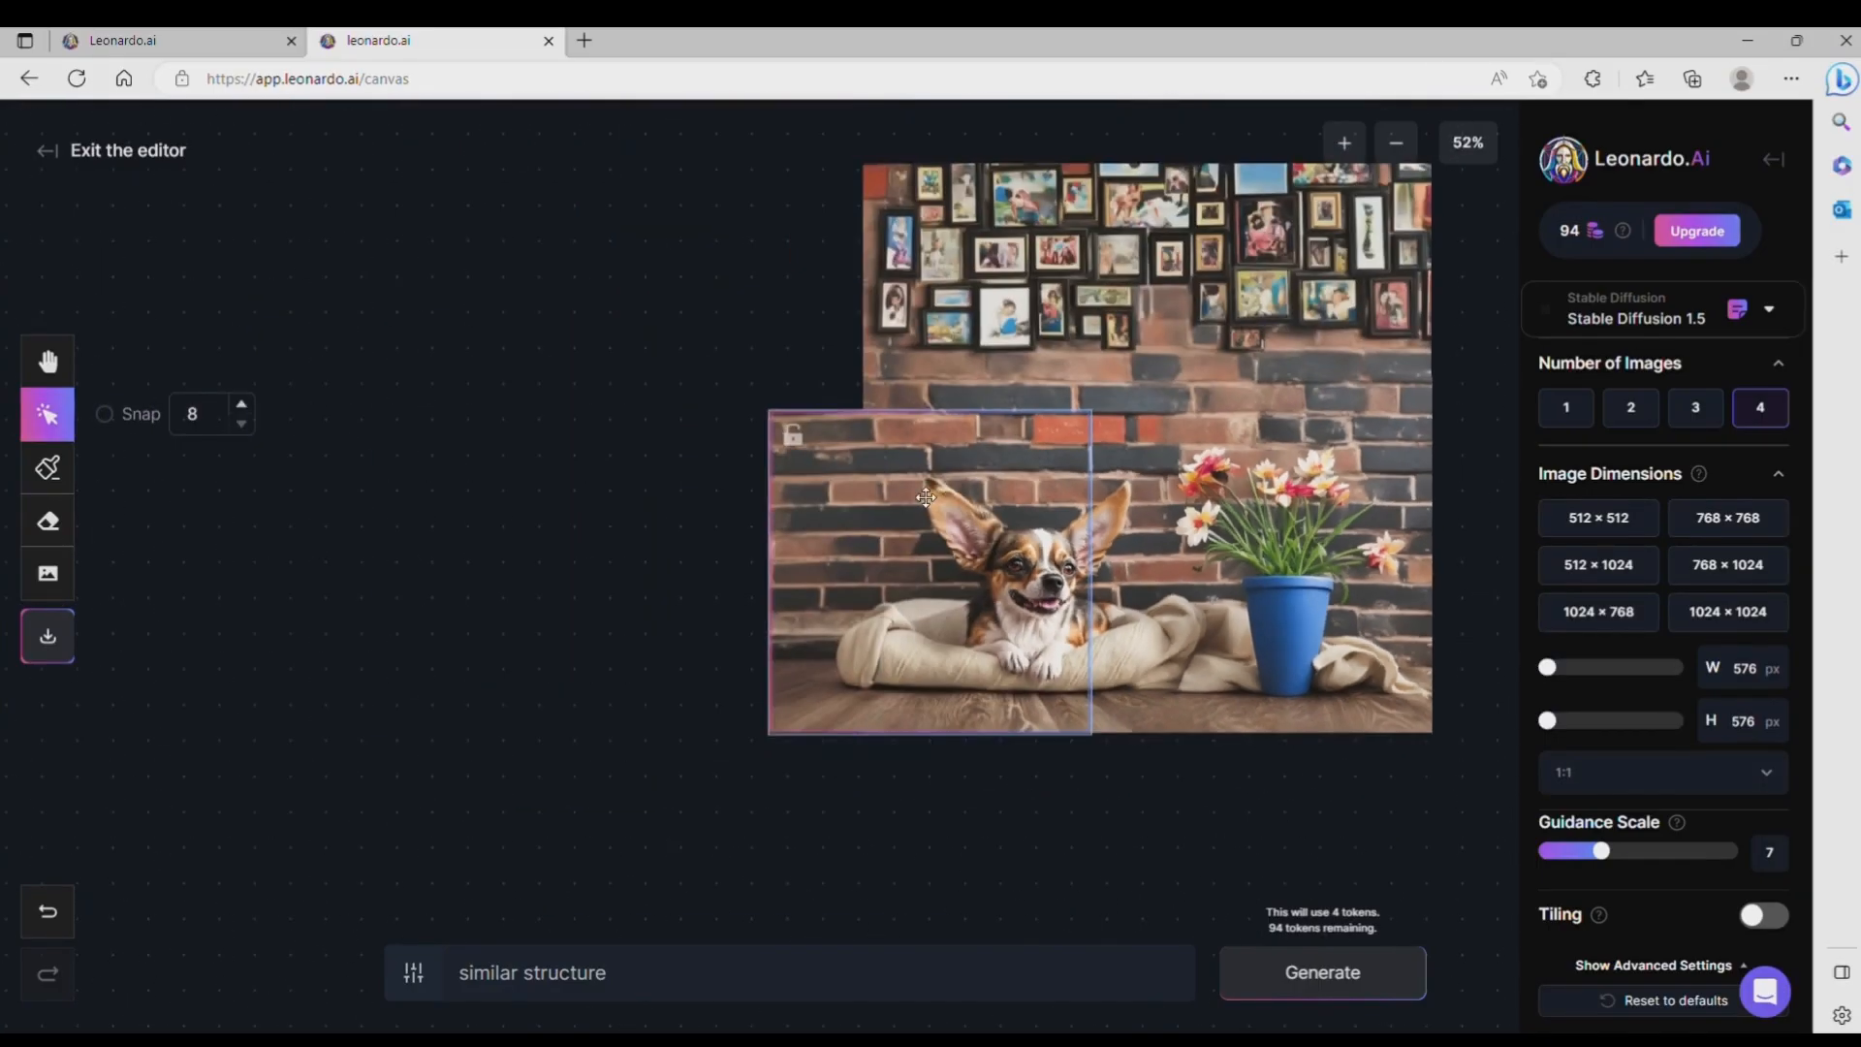
{"action": "left_click_drag", "start_coordinate": [932, 494], "coordinate": [931, 249]}
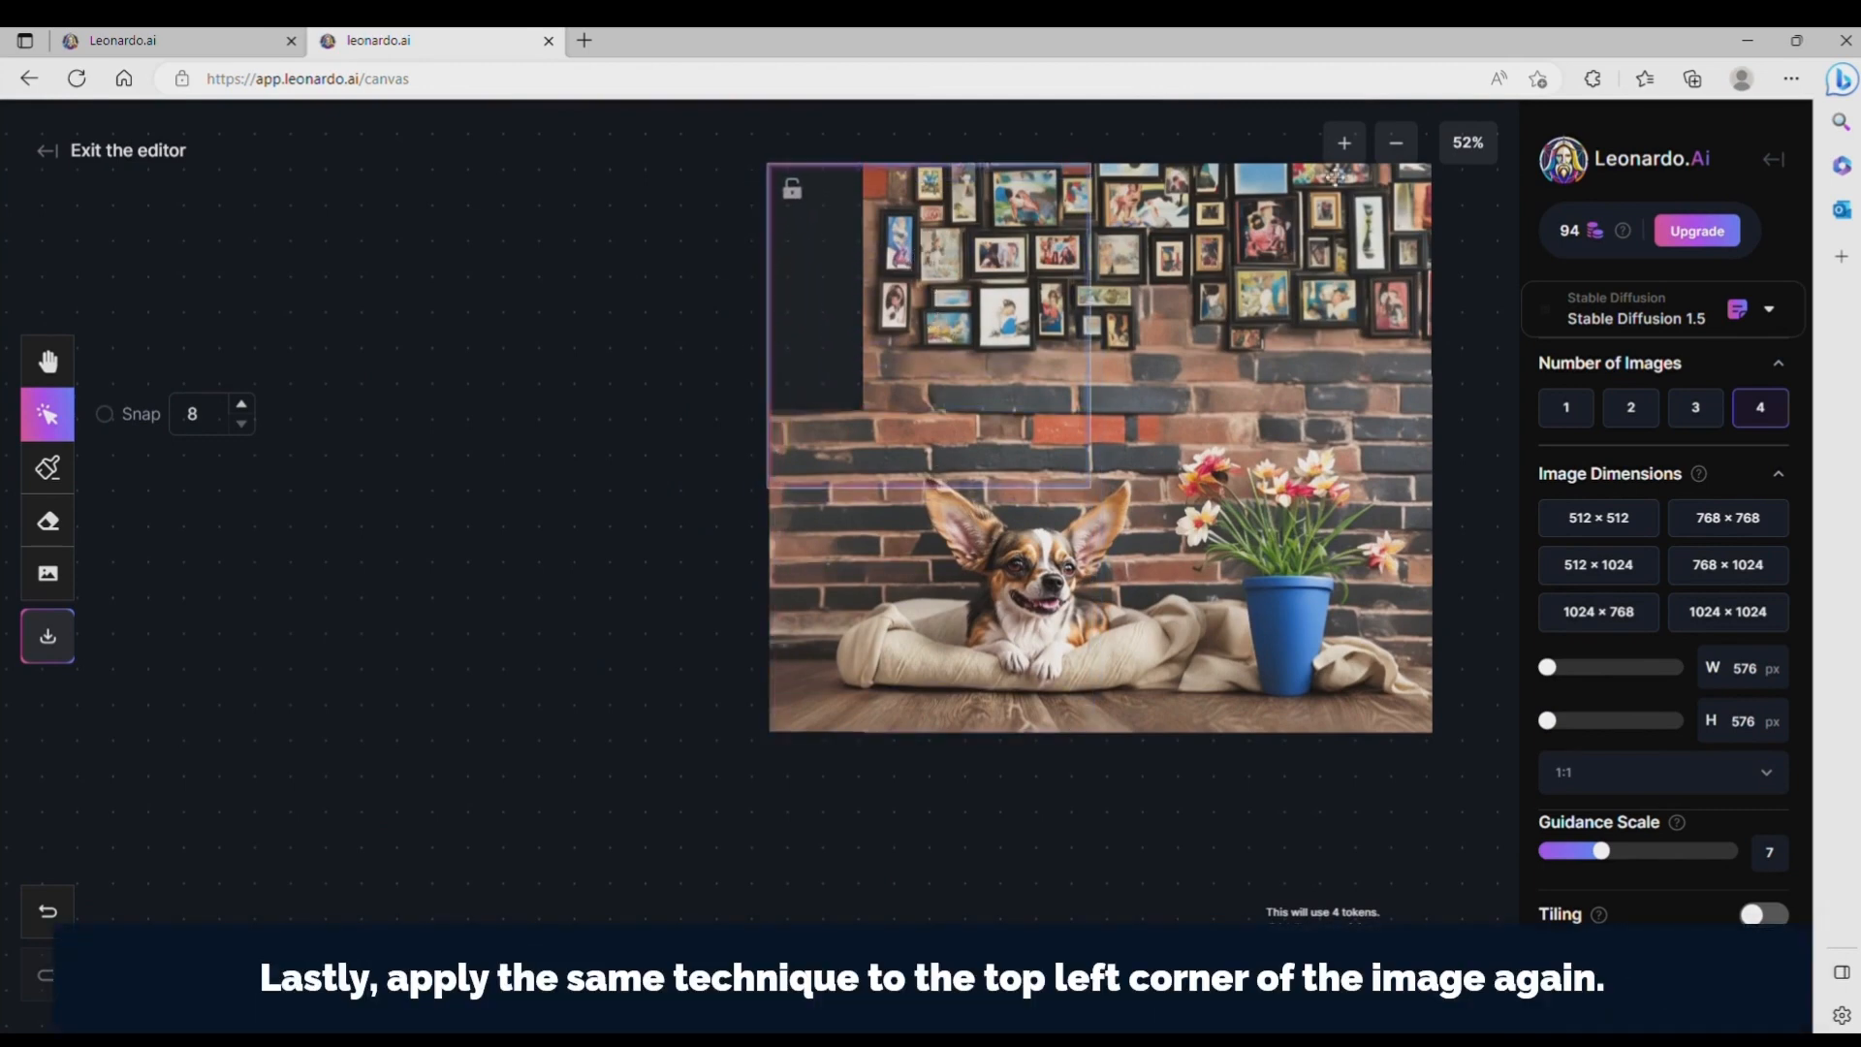
{"action": "left_click", "coordinate": [47, 361]}
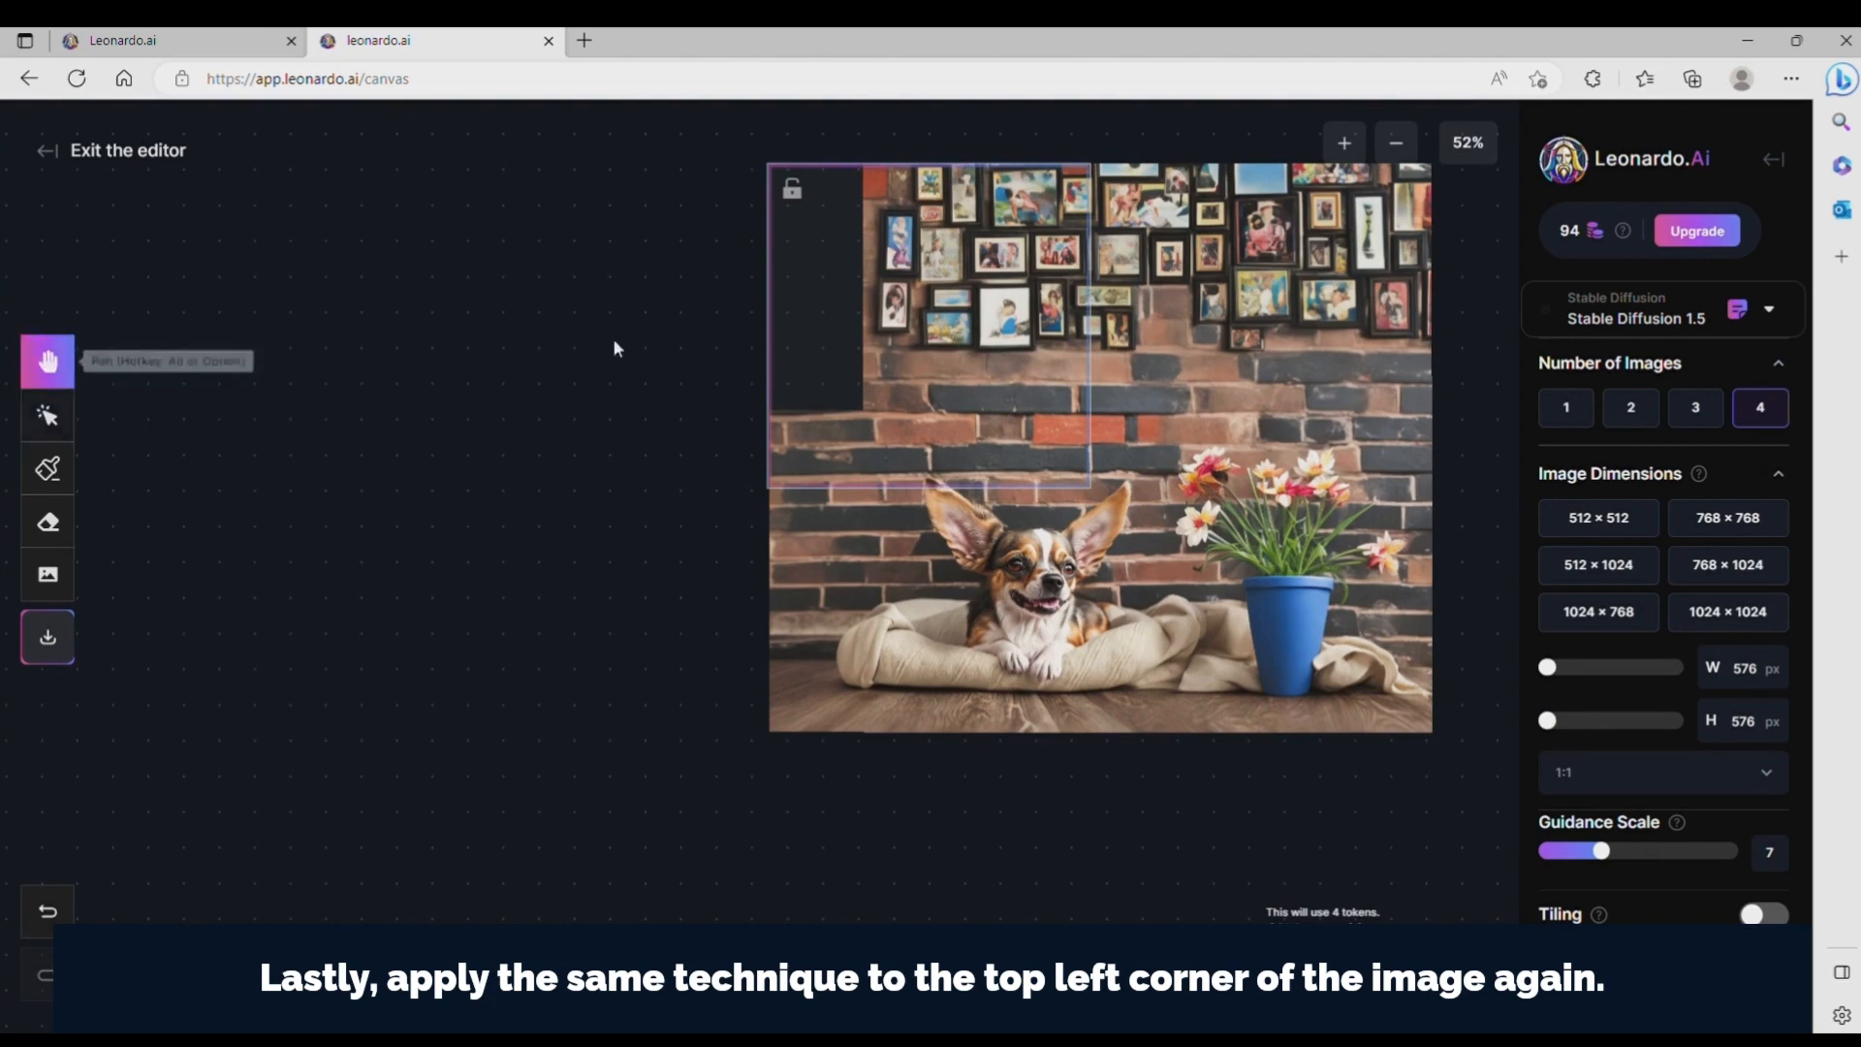
{"action": "left_click_drag", "start_coordinate": [1183, 343], "coordinate": [957, 466]}
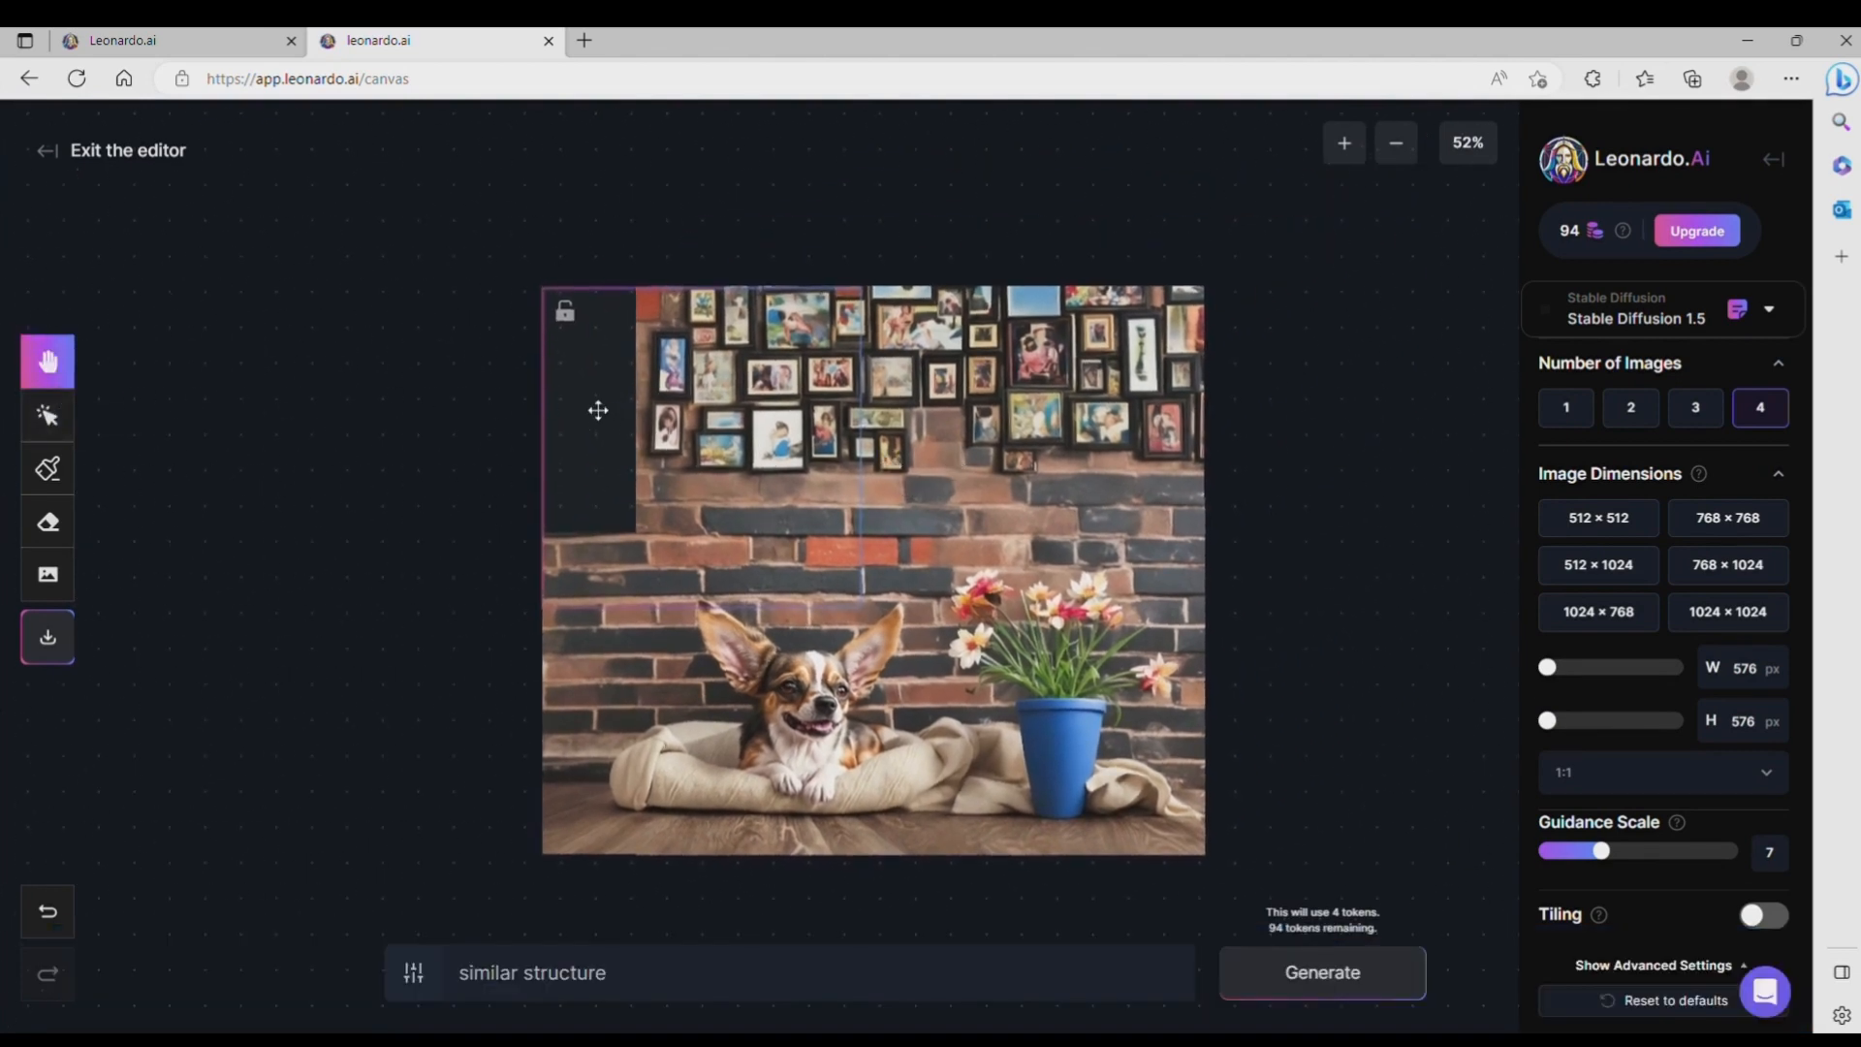
{"action": "mouse_move", "coordinate": [598, 410]}
{"action": "left_mouse_down"}
{"action": "mouse_move", "coordinate": [572, 382]}
{"action": "mouse_move", "coordinate": [589, 398]}
{"action": "left_mouse_up"}
{"action": "left_click", "coordinate": [51, 423]}
Step: Generate the missing upper-left corner with the prompt "similar structure" and accept the second result
{"action": "left_click", "coordinate": [1331, 981]}
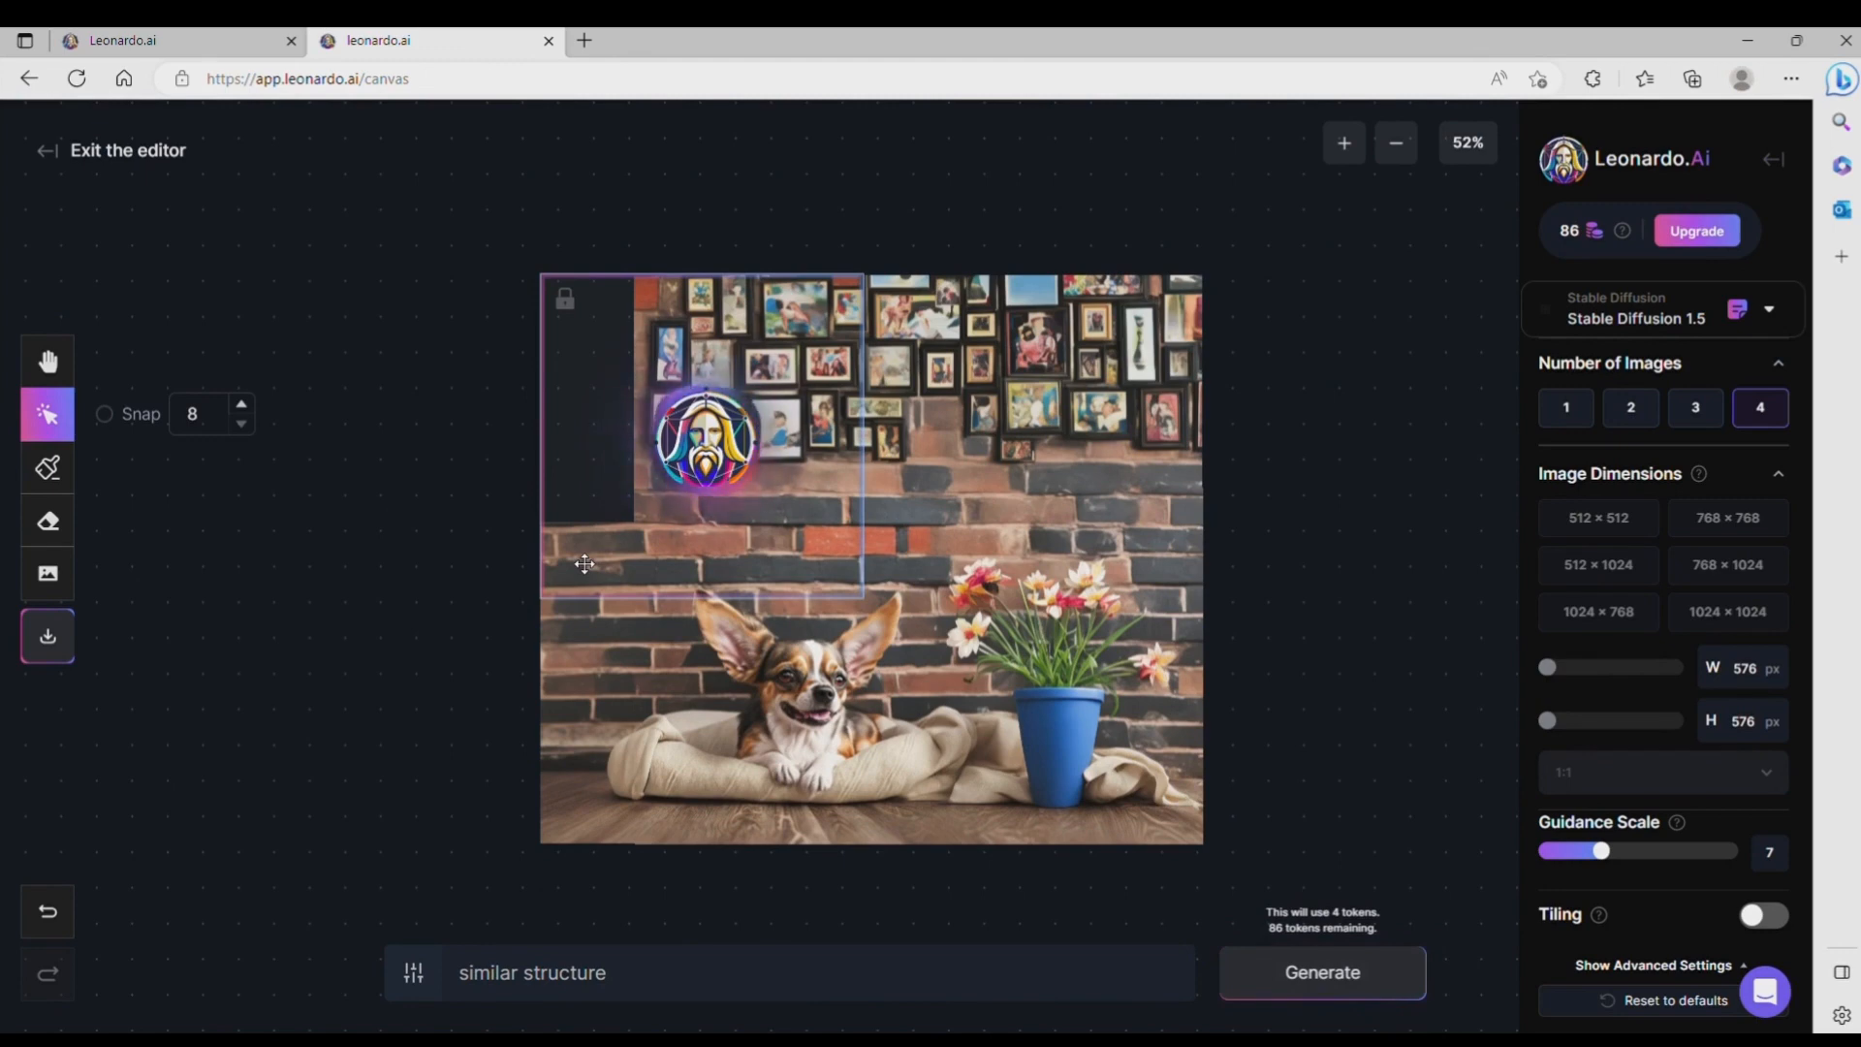
{"action": "left_click", "coordinate": [678, 640]}
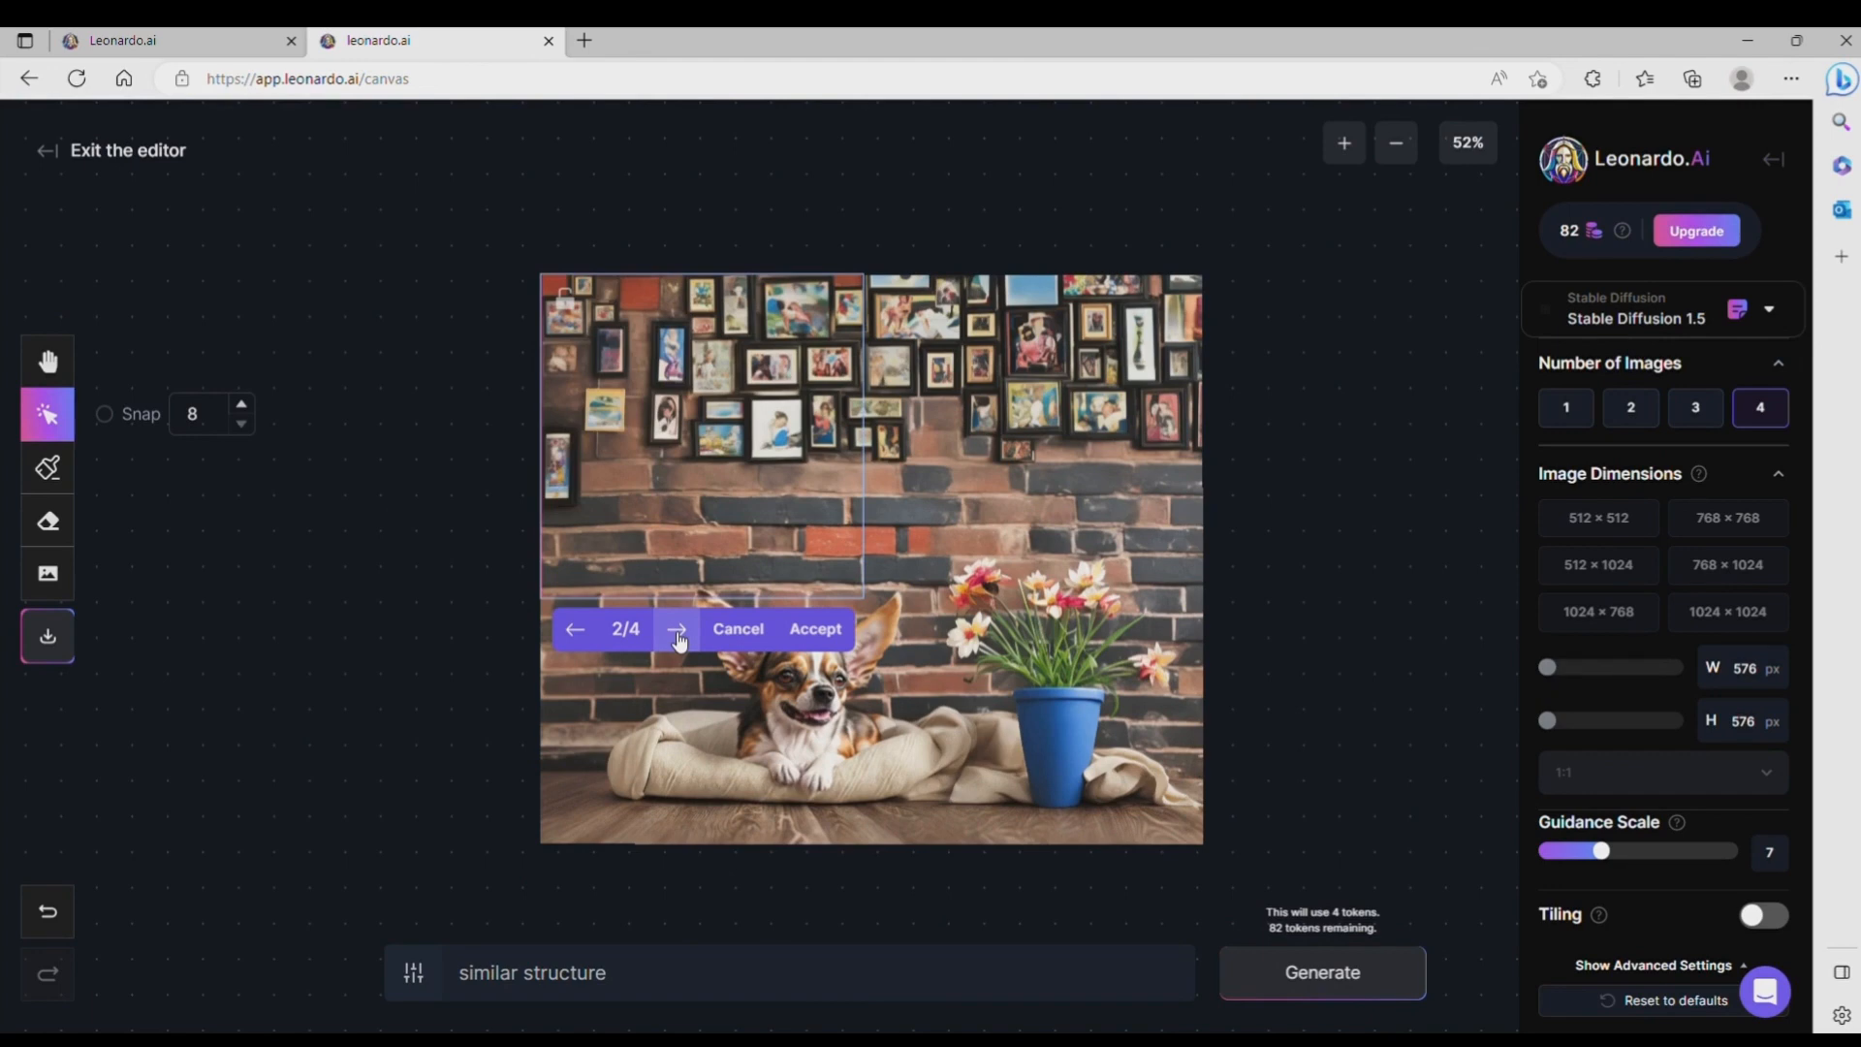
{"action": "left_click", "coordinate": [815, 629]}
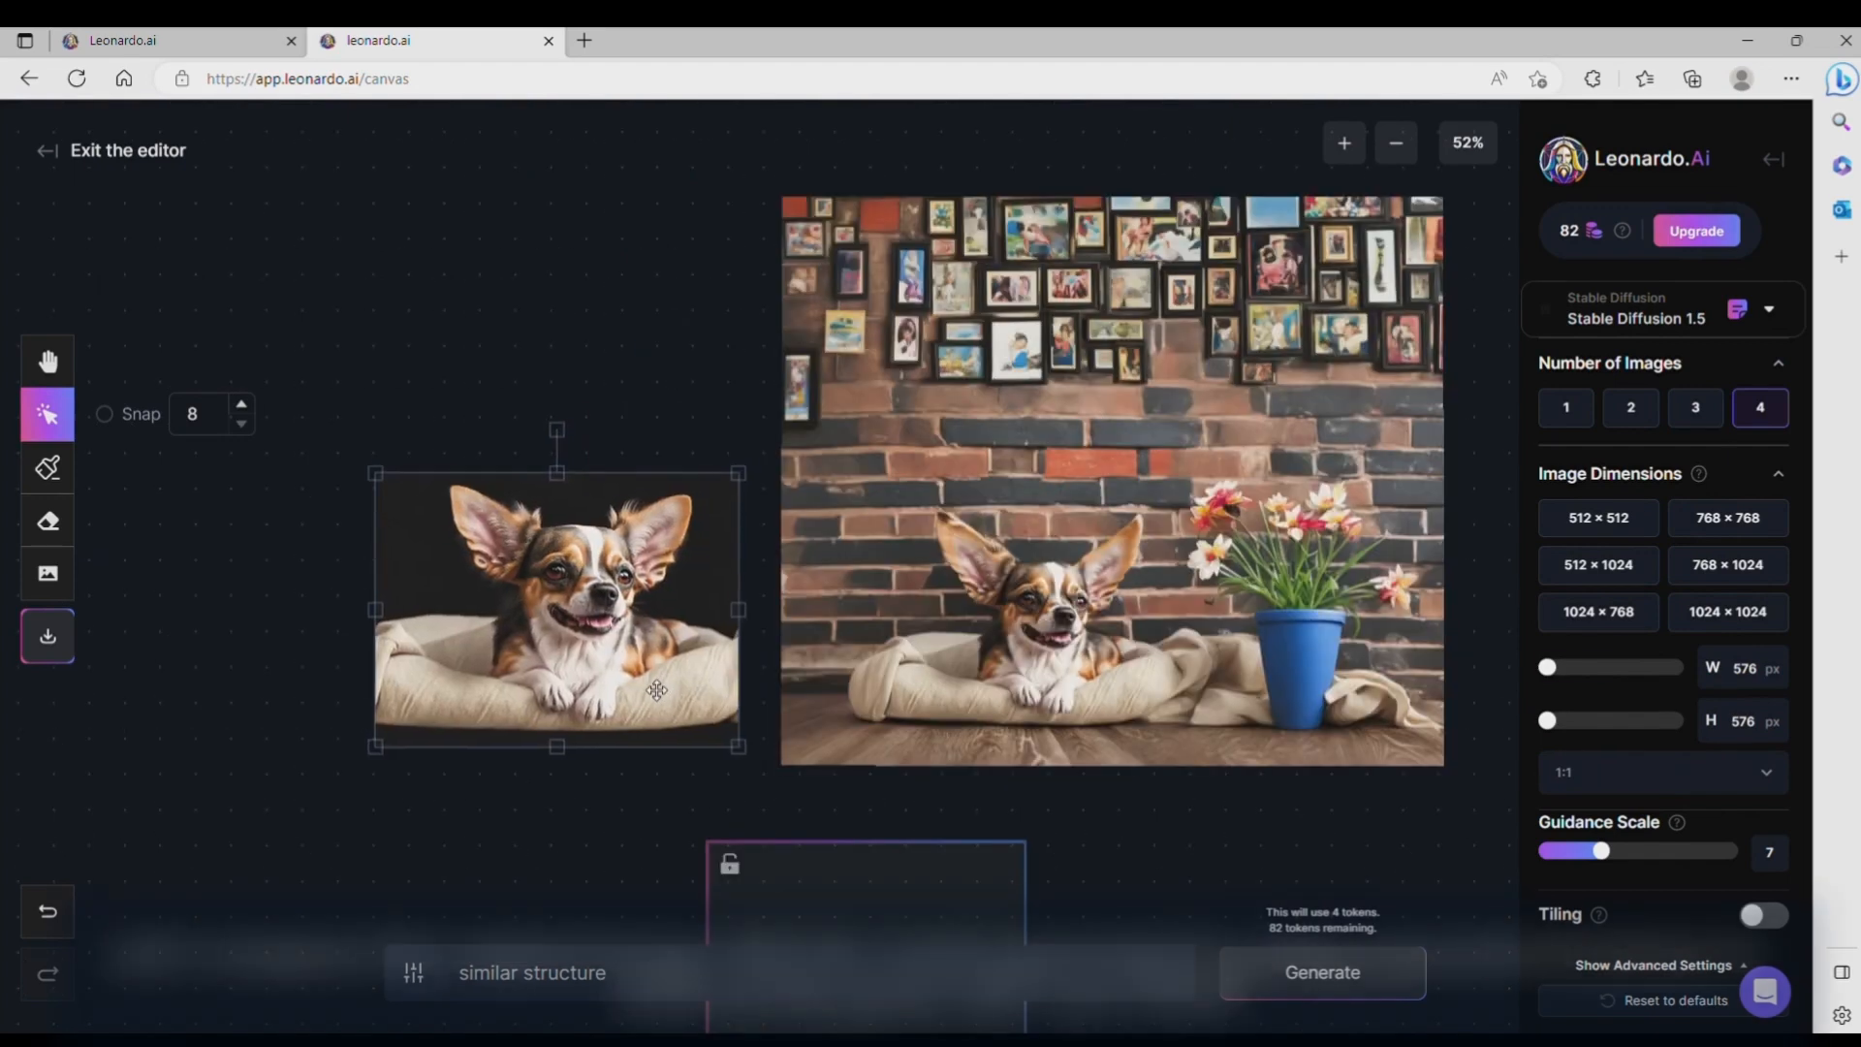
Step: Place the original chihuahua image beside the extended picture for comparison, with the generation frame moved off the picture
{"action": "left_click_drag", "start_coordinate": [653, 633], "coordinate": [604, 609]}
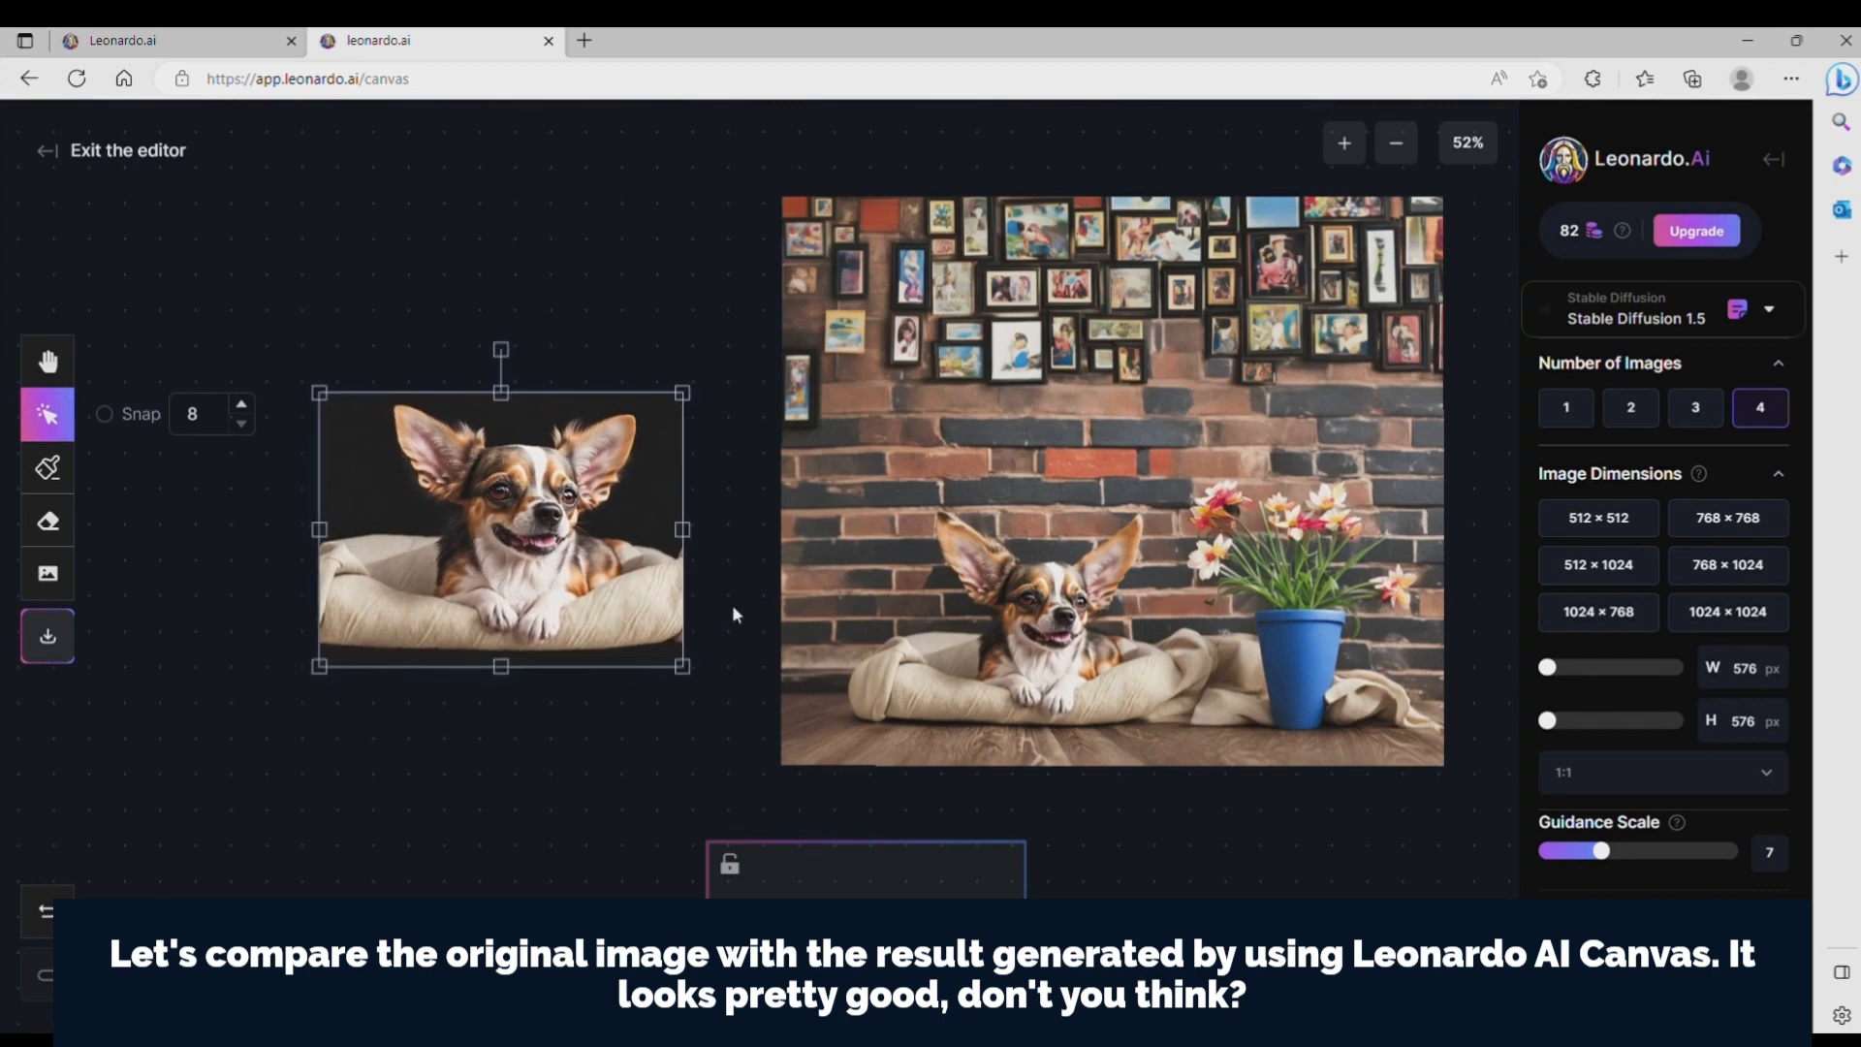